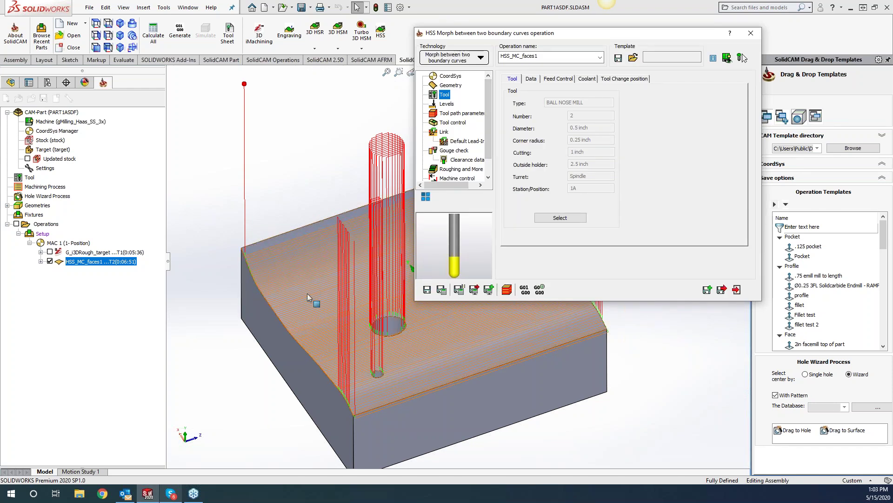
Review the geometry settings of the HSS_MC_faces1 operation and examine its retract moves above the holes.
left_click(449, 85)
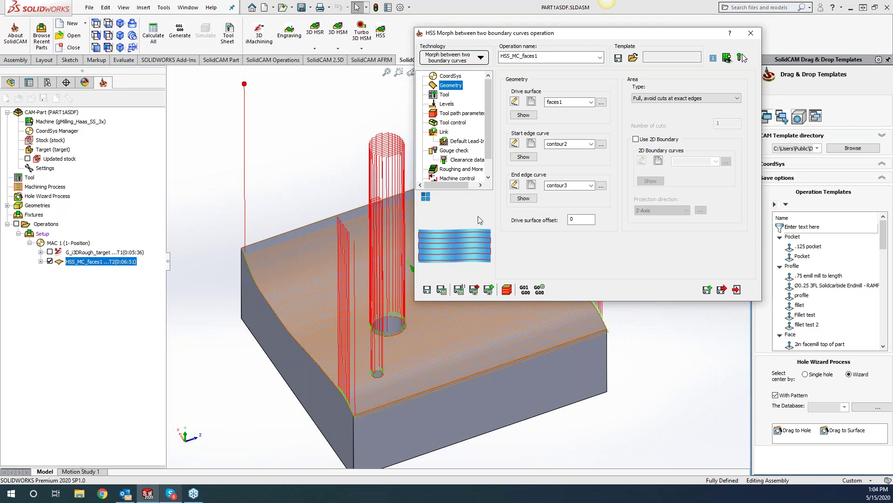
left_click(483, 62)
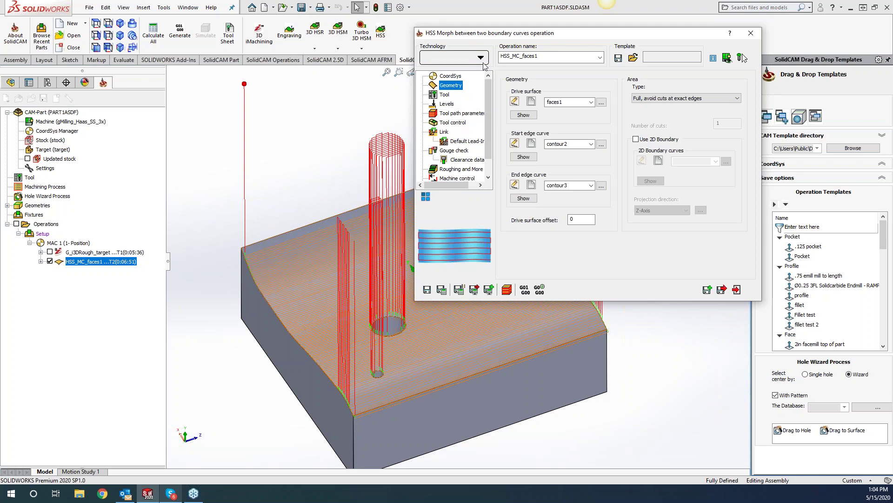
double_click(559, 37)
middle_click_drag(562, 209, 523, 220)
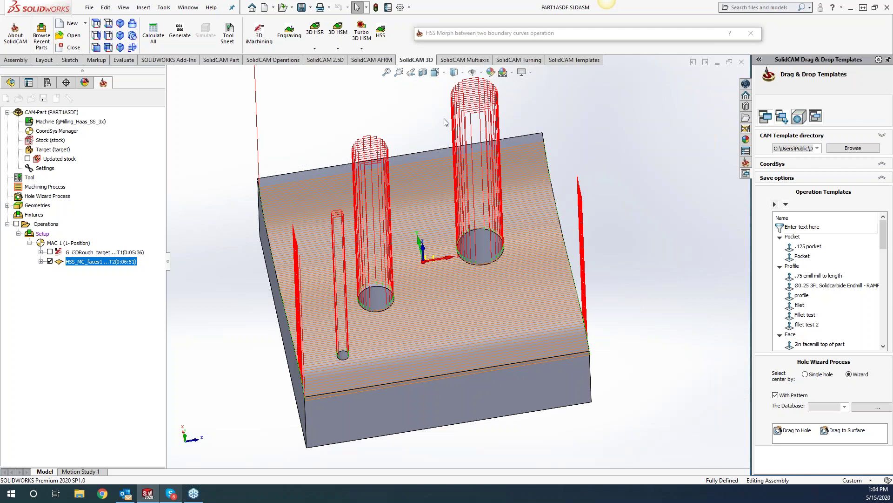
middle_click_drag(468, 230, 469, 229)
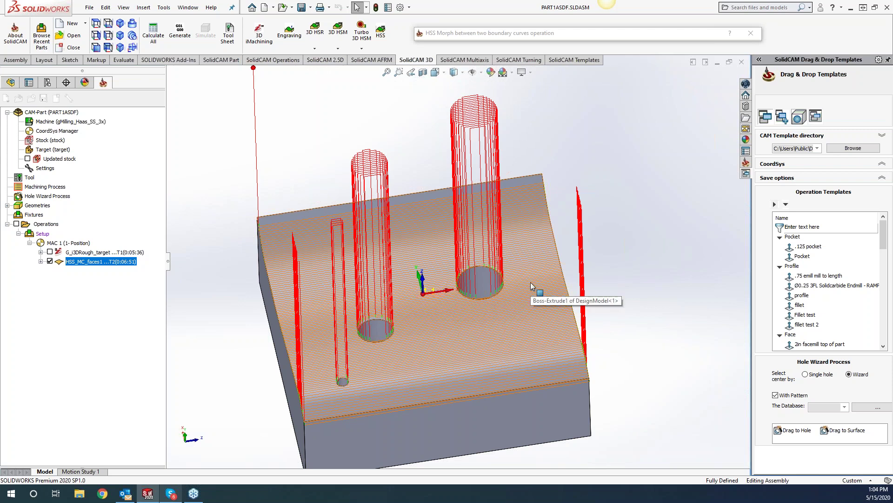
left_click(590, 33)
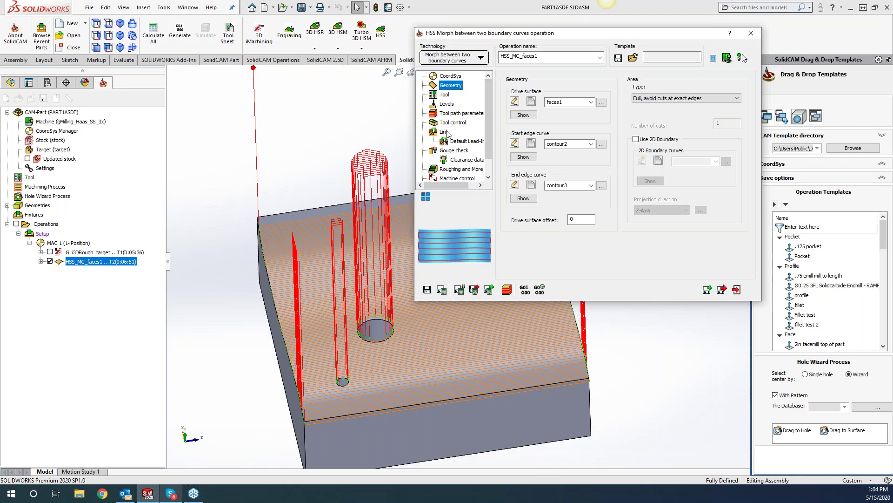
Review the operation's gap and slice link settings, then its surface quality and sorting parameters.
left_click(445, 132)
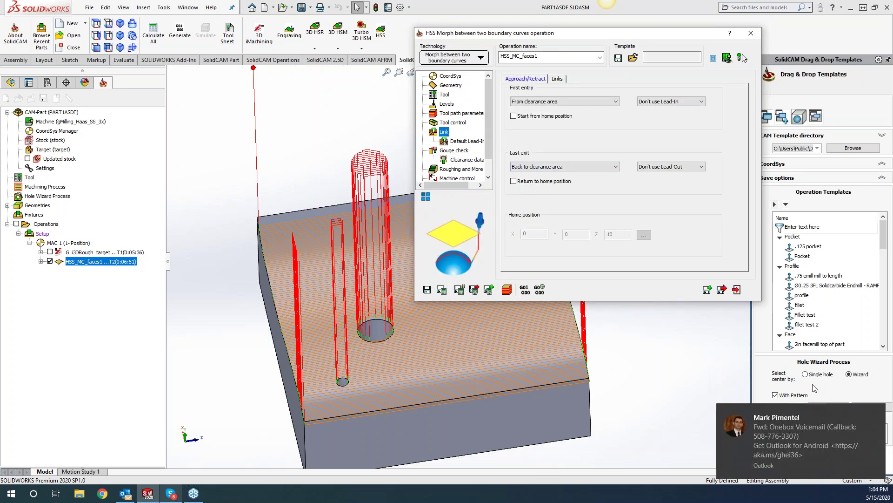
left_click(558, 79)
left_click_drag(610, 33, 723, 43)
left_click(353, 129)
middle_click_drag(424, 329, 349, 321, "ctrl")
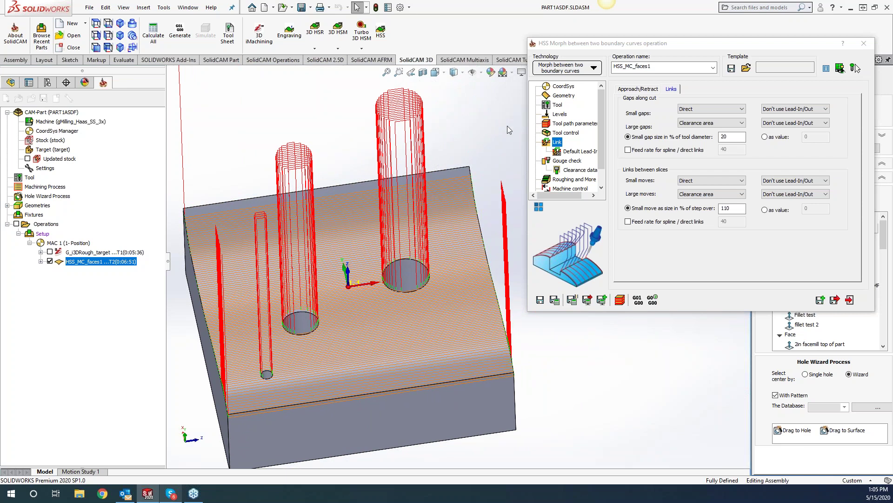
left_click(569, 124)
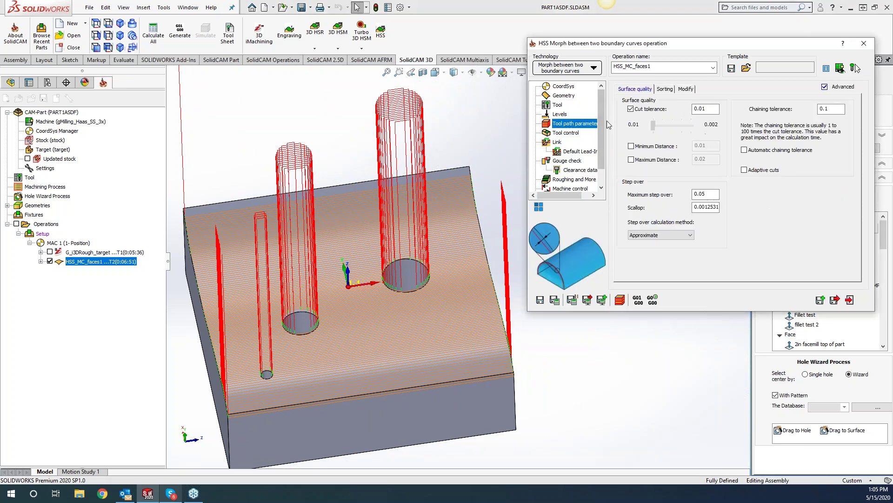
left_click(666, 89)
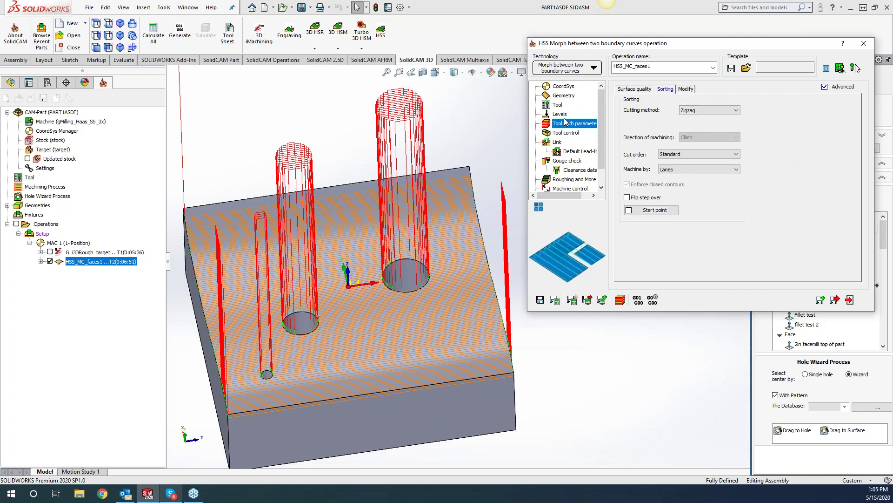
Set the large gaps along the cut to Follow surfaces, then save and calculate the operation.
left_click(558, 142)
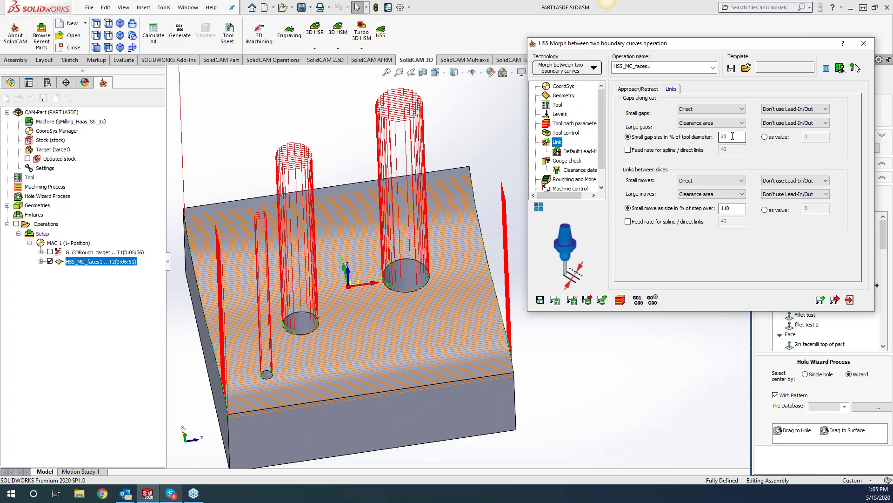
left_click(698, 123)
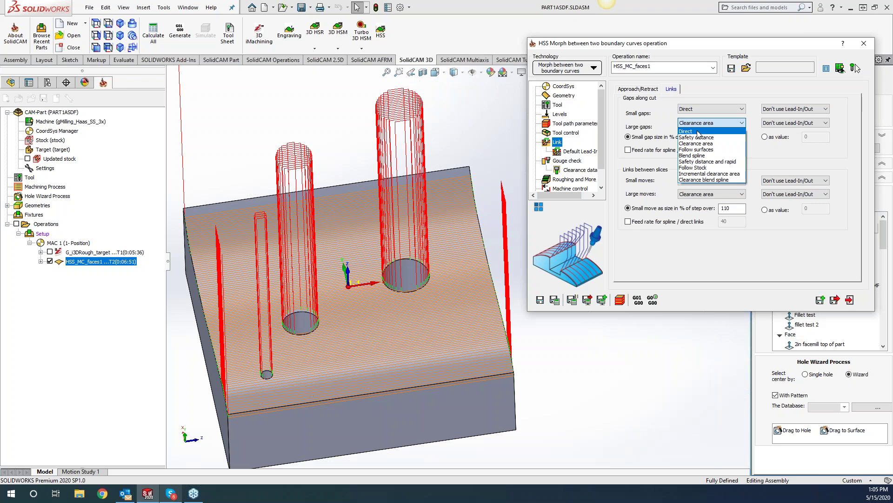
left_click(696, 149)
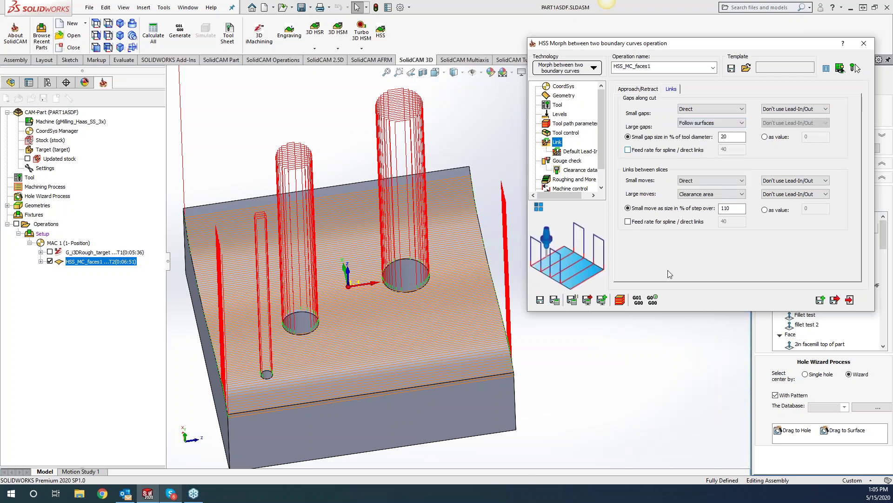
left_click(554, 300)
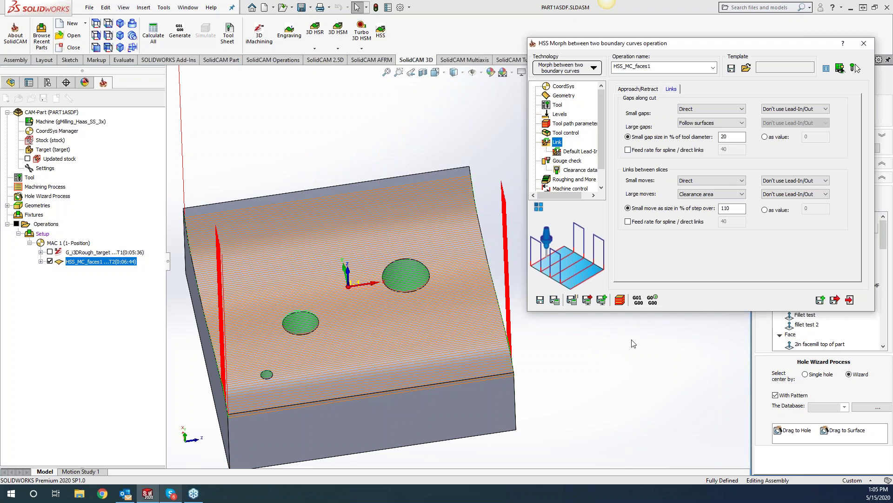
Examine up close how the recalculated toolpath crosses the holes in the curved surface.
middle_click_drag(498, 351, 486, 343)
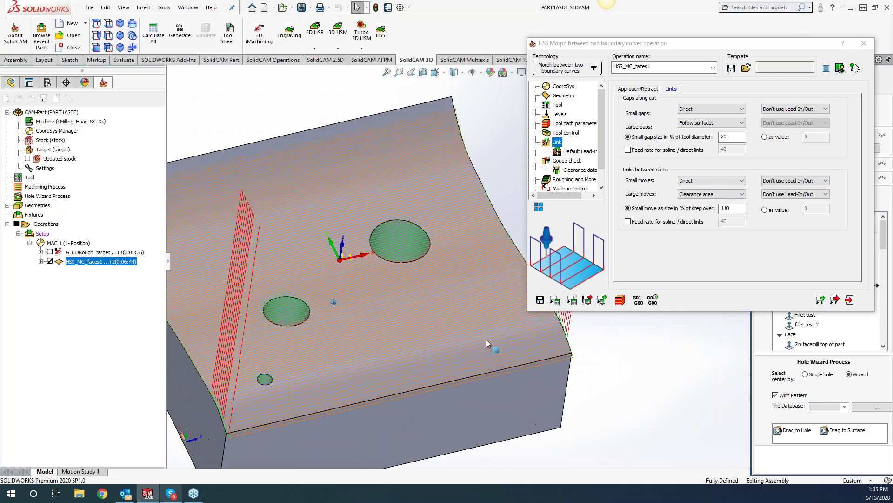
scroll(486, 339, "down", 8)
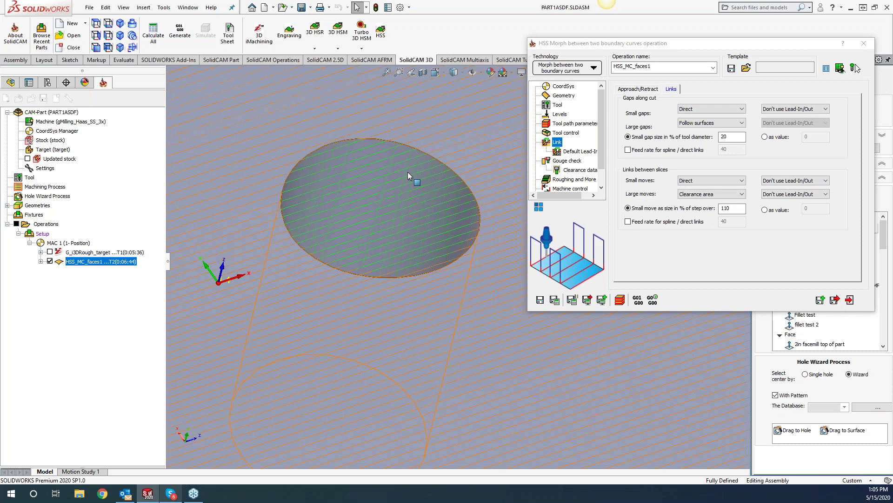
scroll(375, 216, "up", 10)
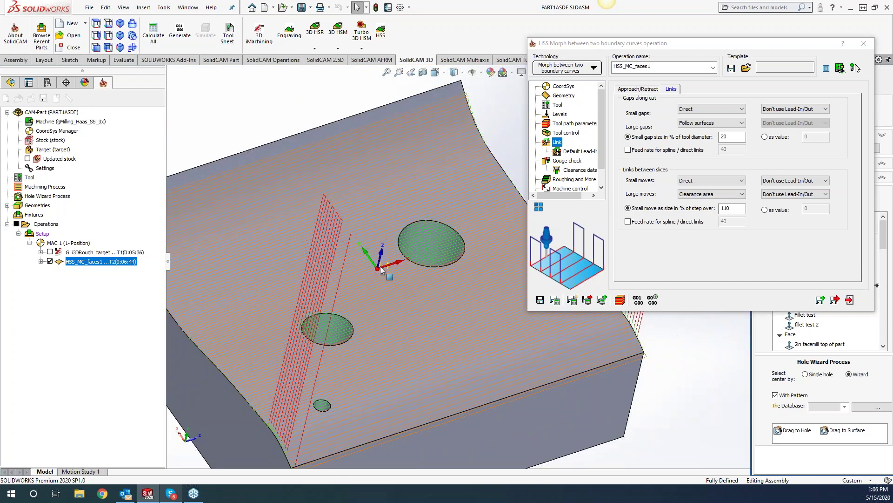
scroll(400, 306, "down", 10)
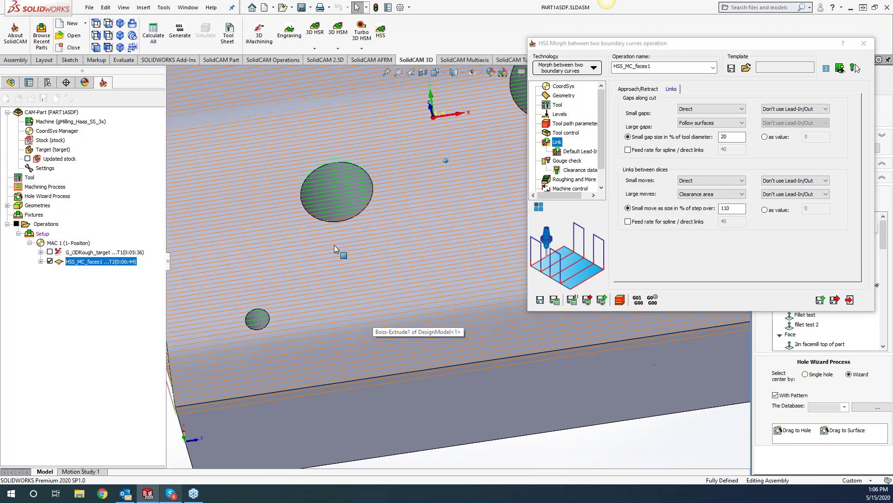
scroll(340, 218, "up", 5)
scroll(340, 219, "down", 2)
key("ctrl+7")
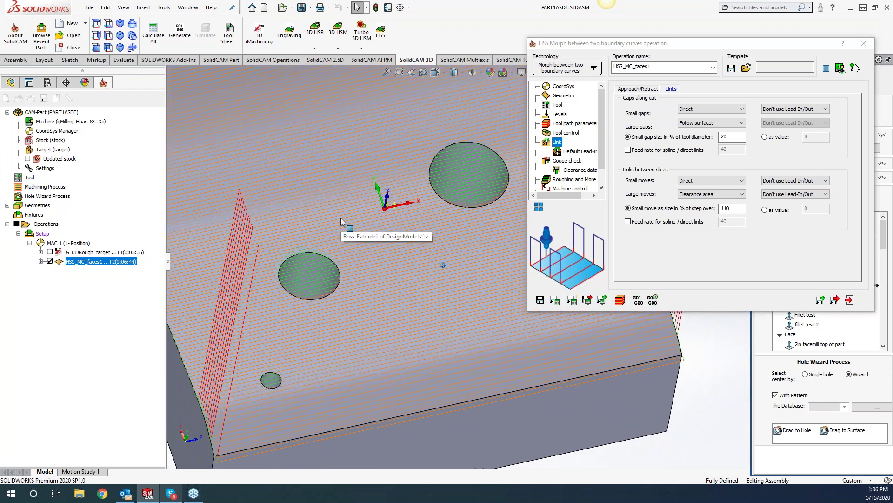
Set the large gaps along the cut back to Clearance area and recalculate the toolpath.
left_click(685, 123)
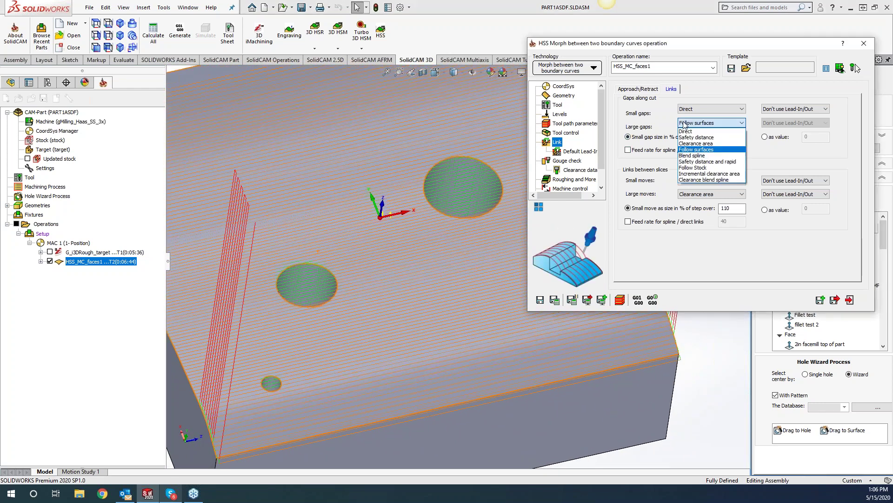
left_click(698, 144)
left_click(555, 300)
scroll(462, 292, "up", 3)
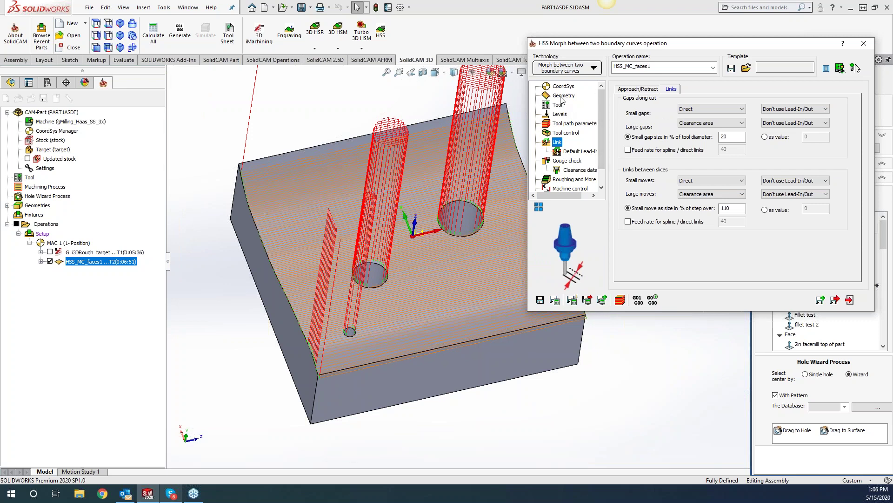
Set the maximum step over to 0.01 in the surface quality parameters and recalculate the toolpath.
left_click(568, 123)
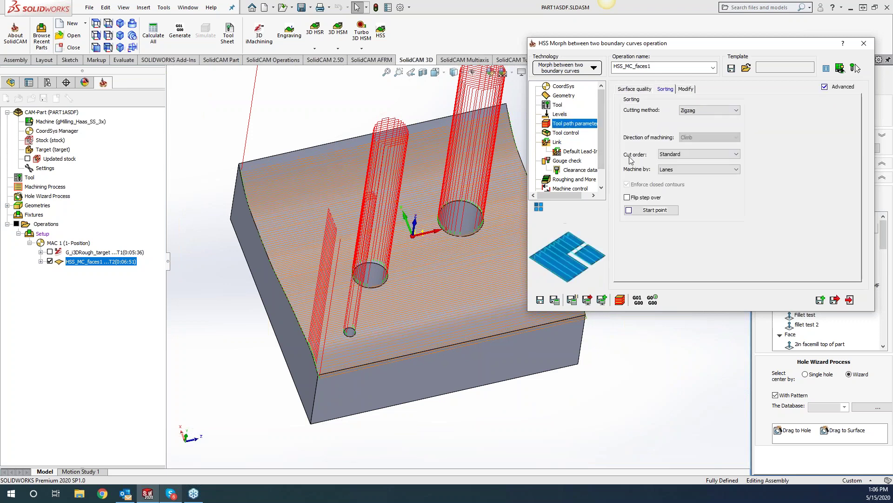
left_click(634, 88)
left_click(705, 194)
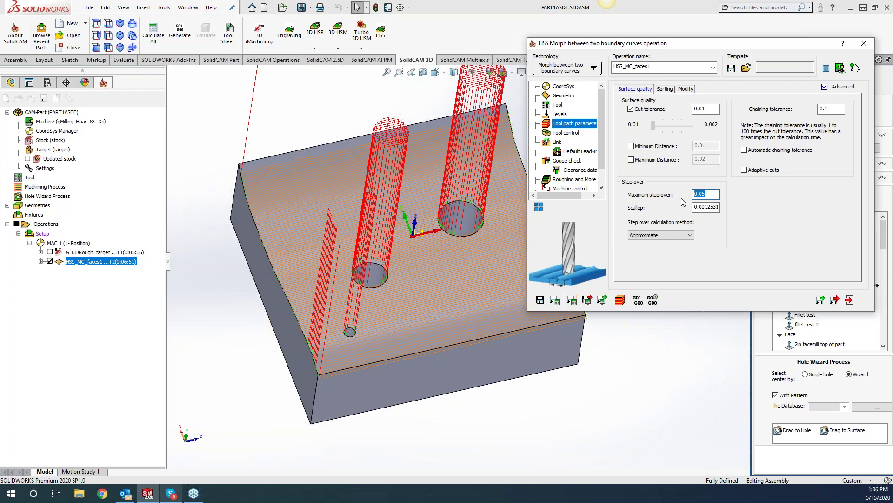
type(".01")
key("Tab")
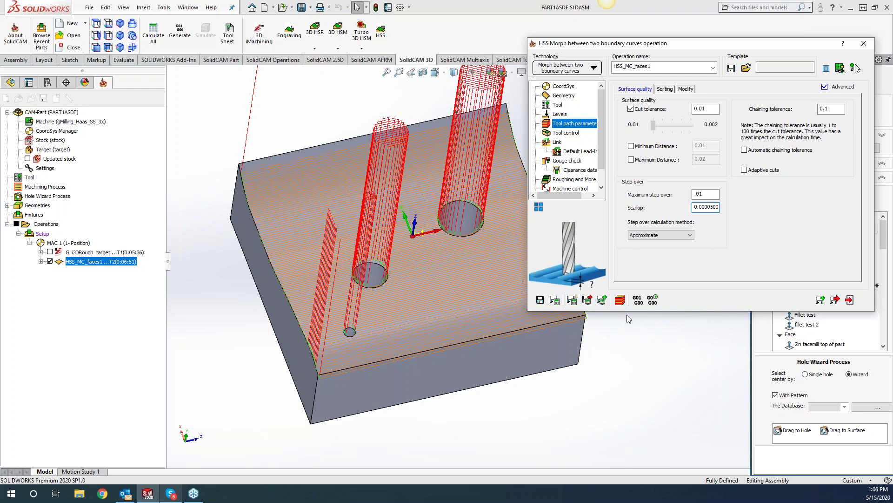
left_click(554, 299)
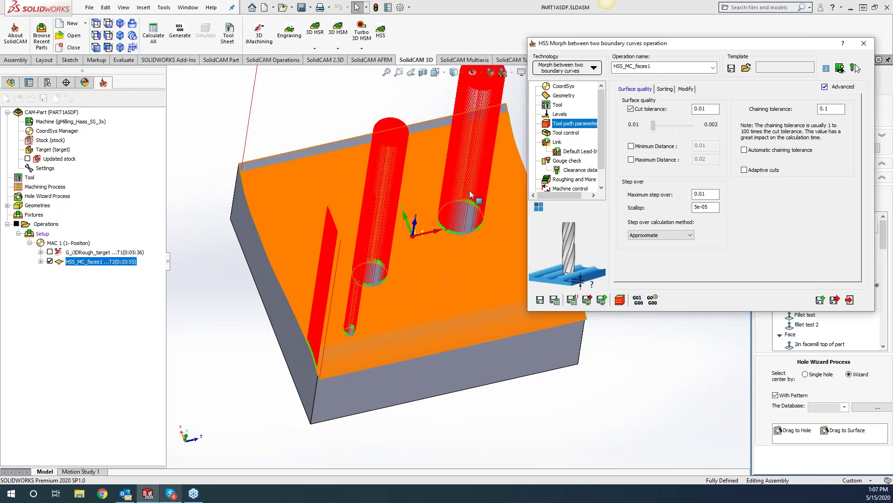
left_click(481, 407)
middle_click_drag(480, 407, 464, 192)
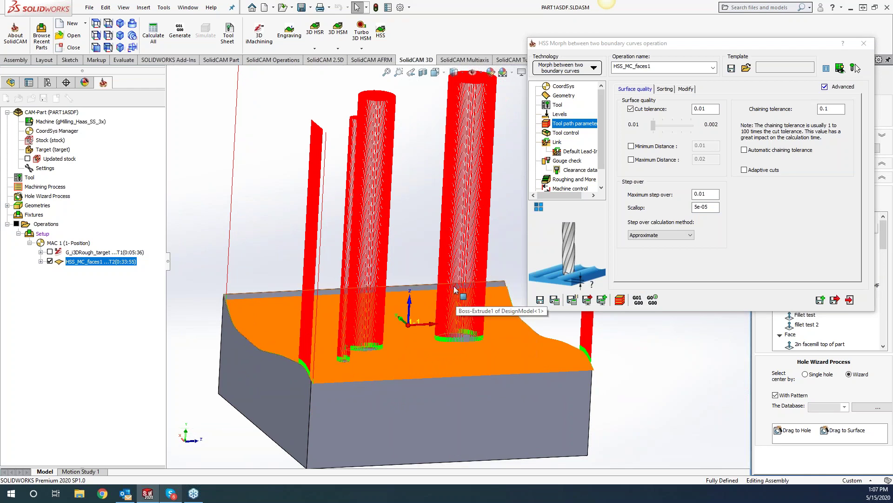
Link the large gaps along the cut with Follow surfaces and recalculate the finer toolpath.
left_click(558, 142)
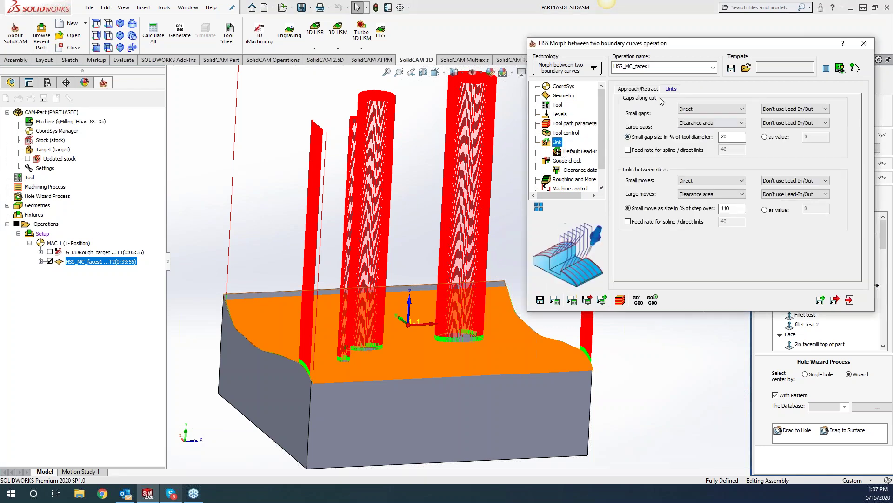
left_click(707, 126)
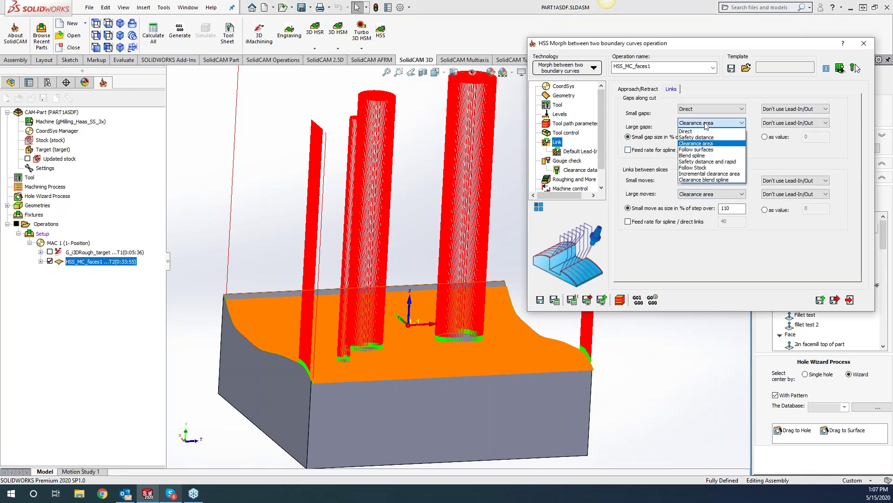
left_click(708, 150)
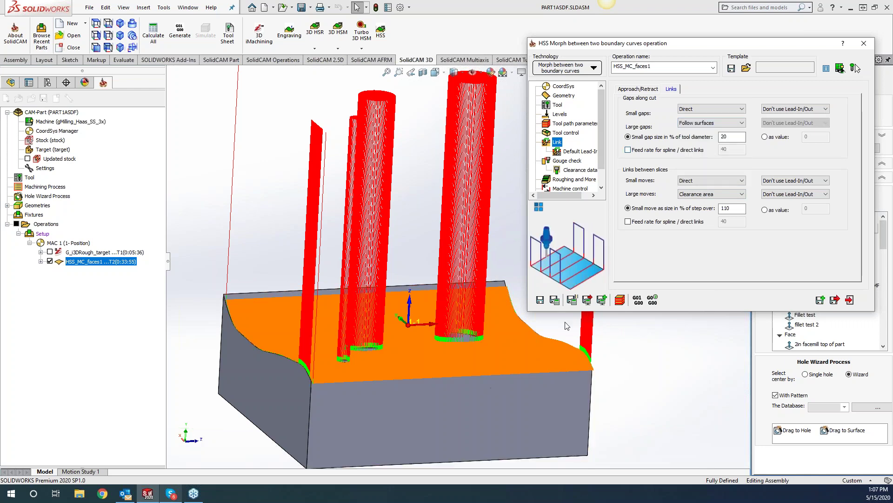
left_click(554, 299)
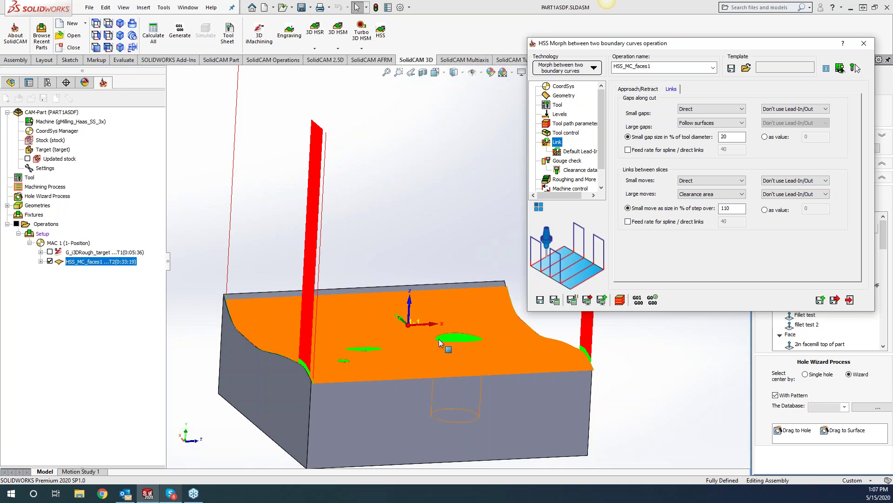
Examine the dense toolpath over the holes, the large-gap link options and the moves along the part's side edges.
left_click(617, 385)
middle_click_drag(617, 385, 269, 327)
scroll(363, 331, "down", 4)
scroll(266, 328, "down", 5)
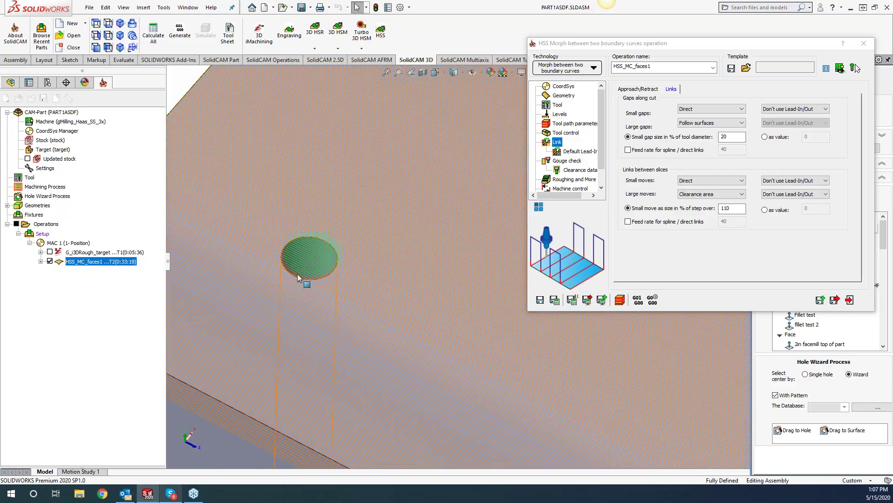
scroll(407, 247, "up", 4)
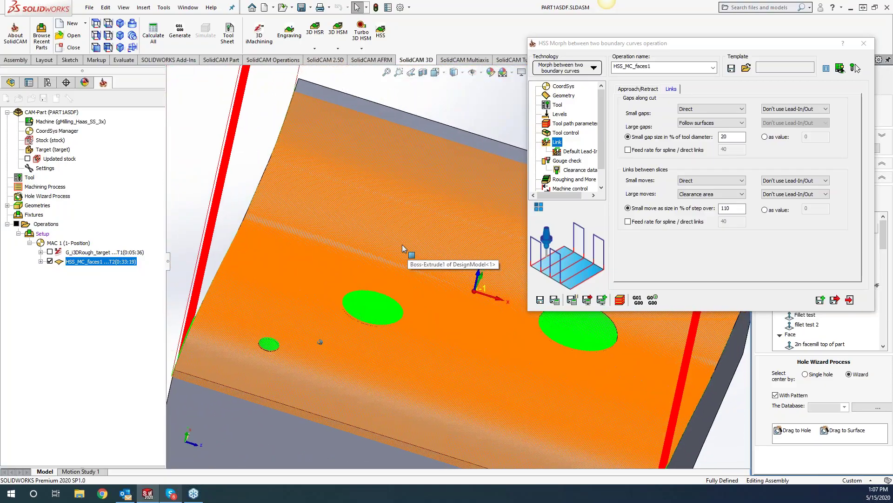
left_click(723, 123)
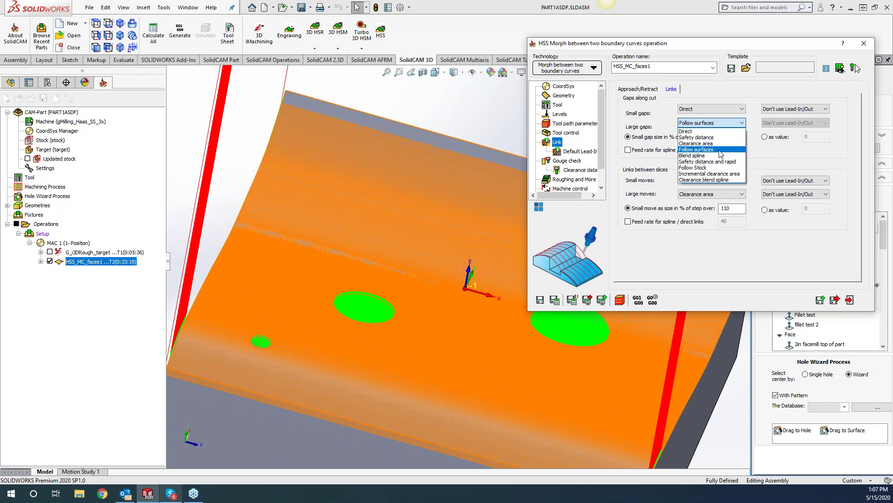
left_click(758, 272)
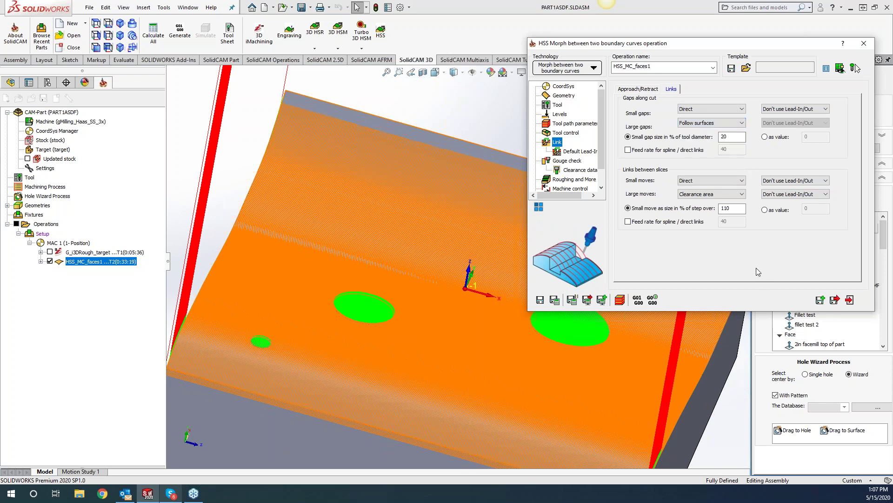
middle_click_drag(689, 326, 436, 263)
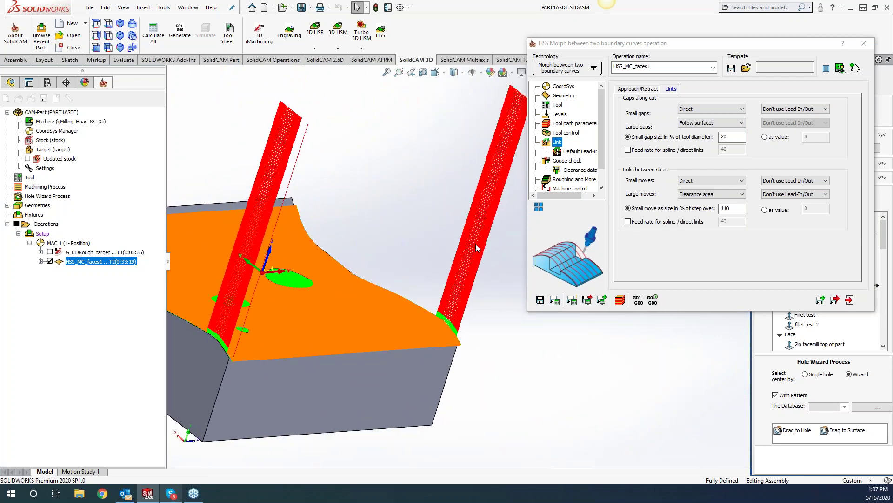
scroll(476, 279, "down", 5)
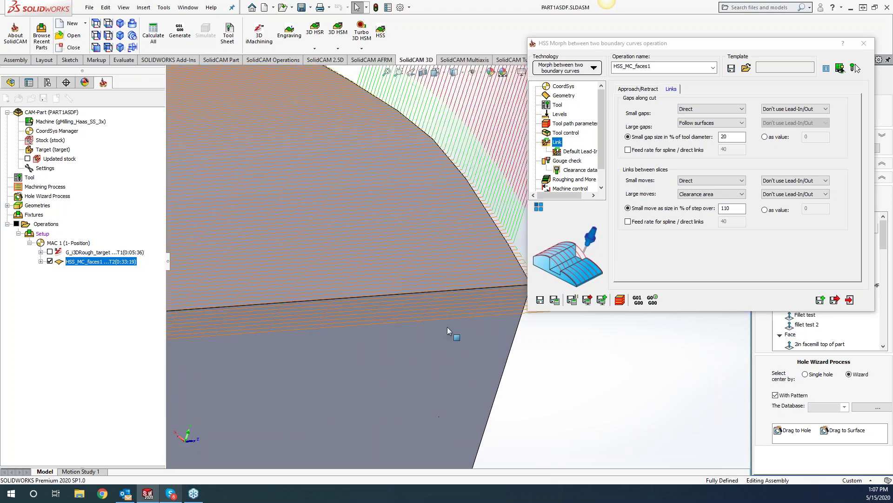
Try Follow surfaces for the large moves between slices and recalculate the toolpath.
scroll(448, 237, "down", 8)
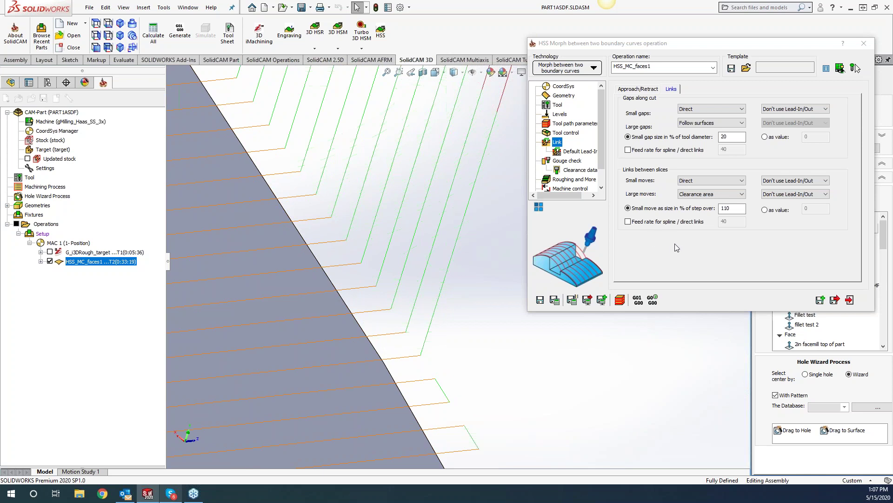
left_click(722, 194)
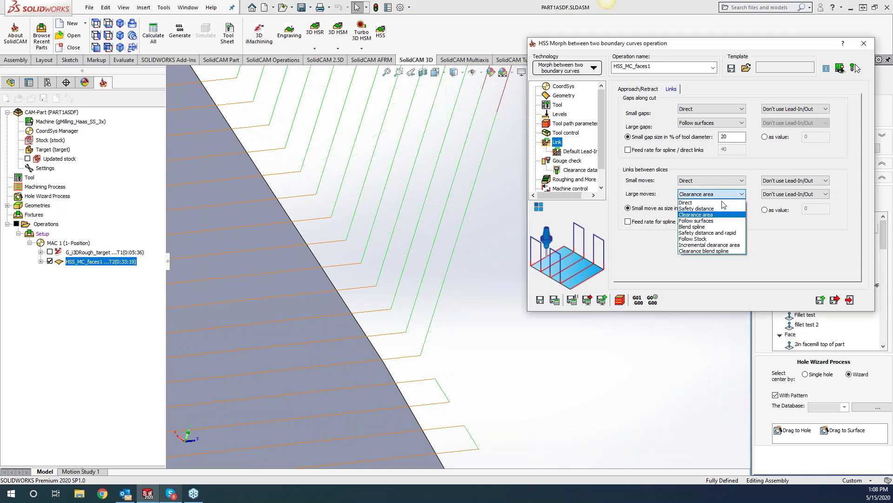
left_click(715, 221)
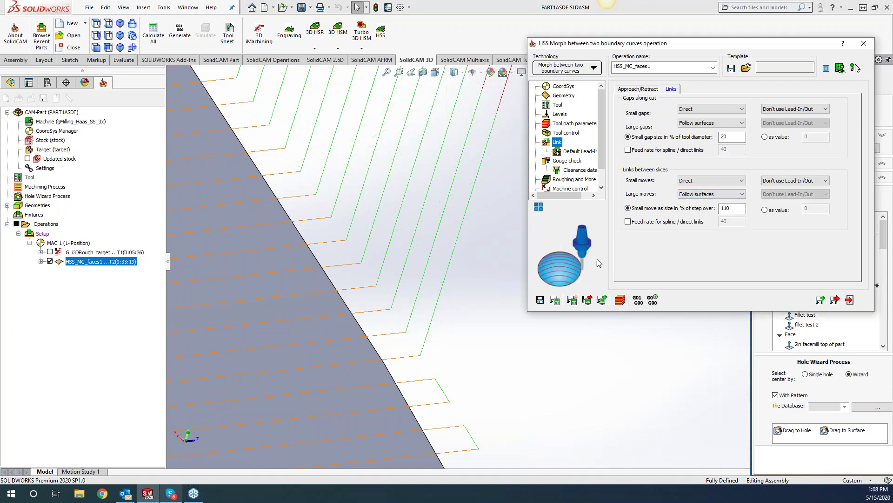
left_click(555, 300)
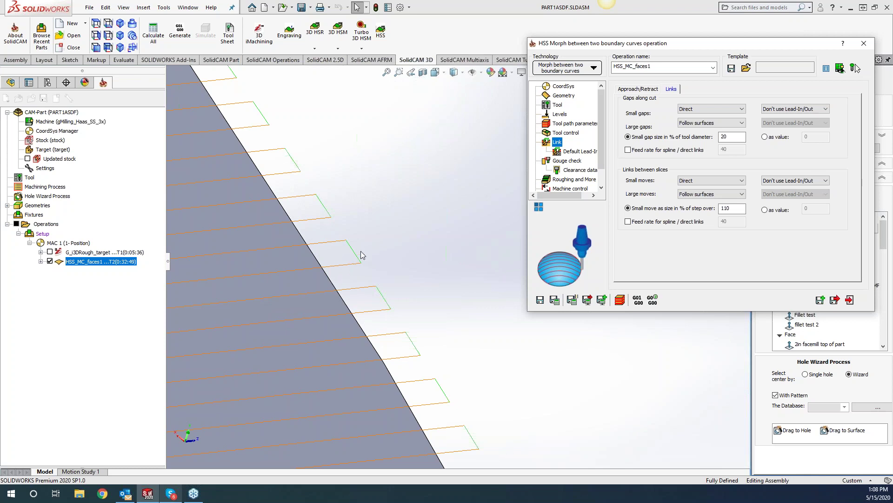
Set the large moves between slices to Blend spline and recalculate the toolpath.
left_click(714, 196)
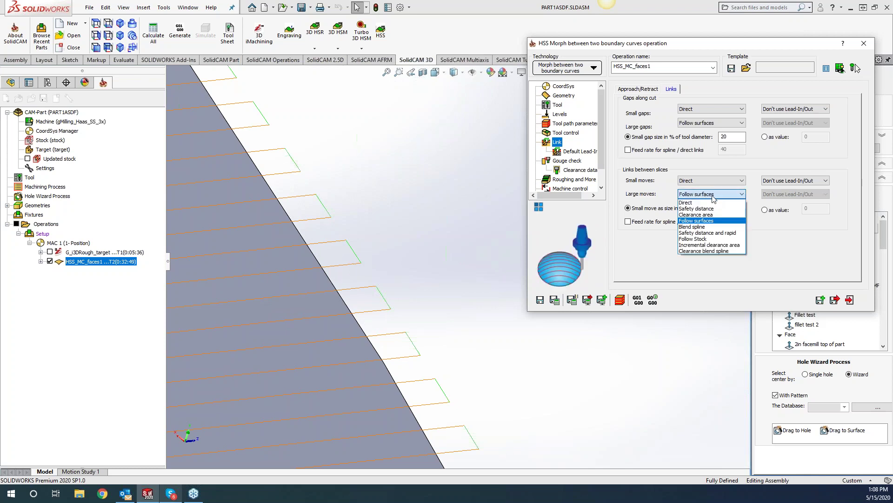
left_click(705, 226)
left_click(555, 301)
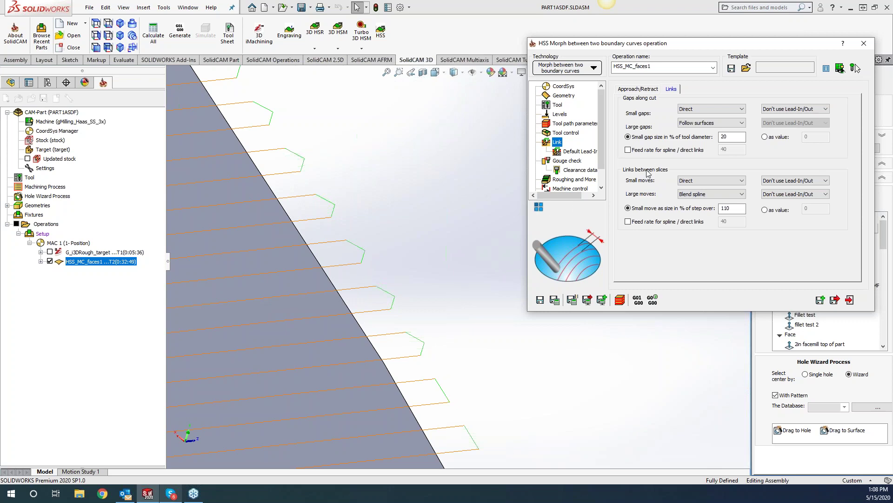
Set the maximum step over to 0.02 in the surface quality parameters and recalculate the toolpath.
left_click(574, 123)
double_click(700, 194)
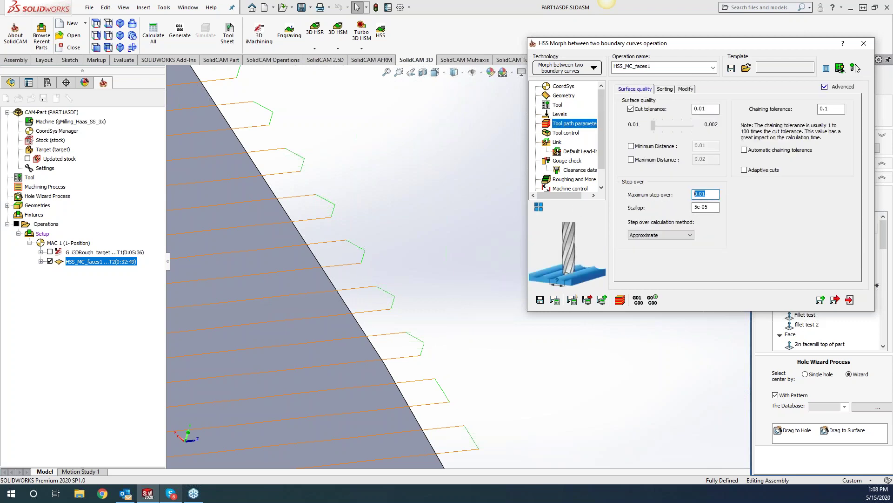
type(".0")
left_click(552, 301)
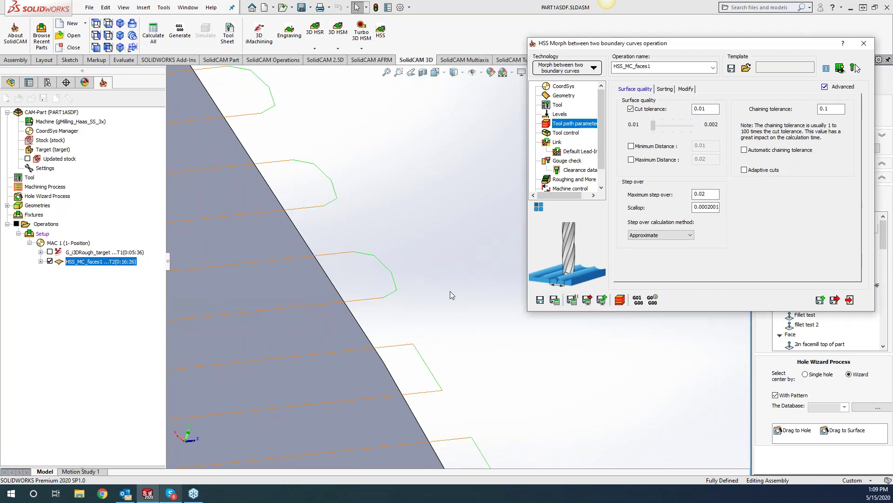
Set the small moves between slices to Blend spline as well and recalculate the toolpath.
scroll(450, 291, "up", 2)
scroll(416, 206, "up", 2)
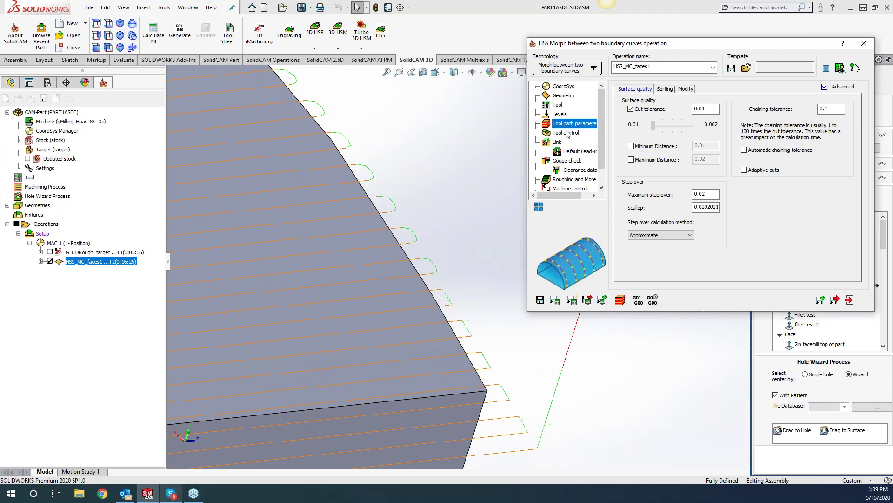
left_click(557, 142)
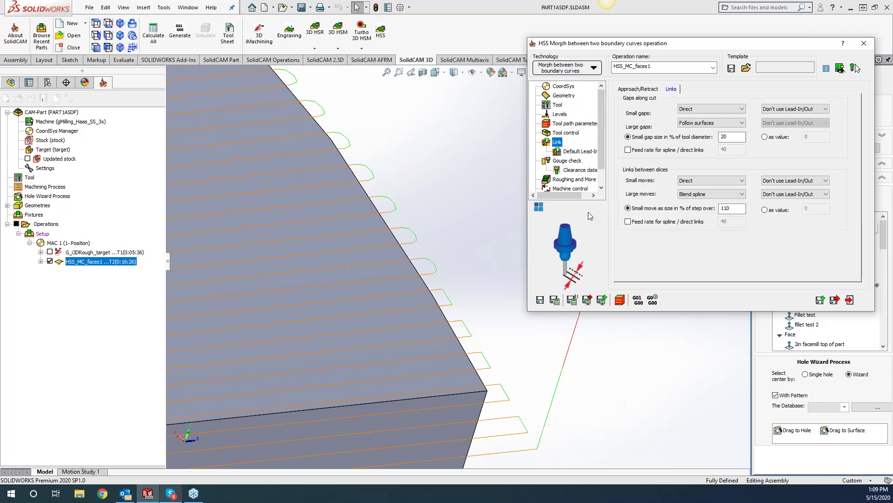
left_click(700, 181)
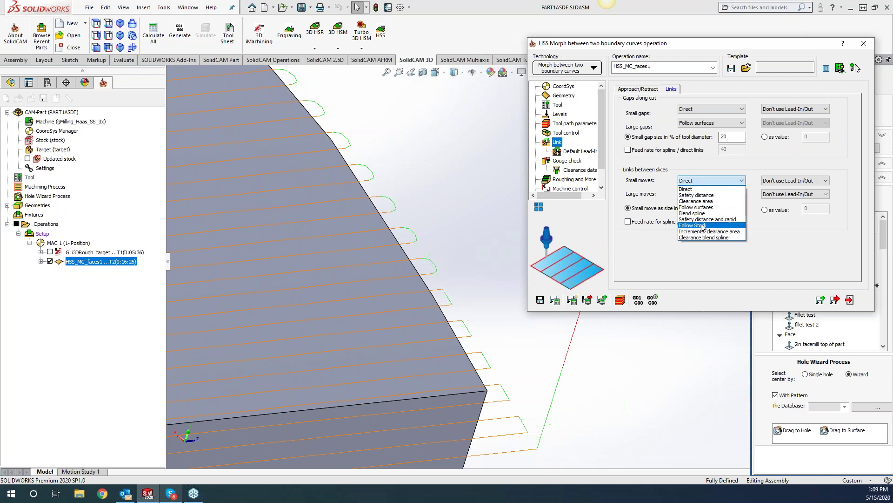
left_click(692, 213)
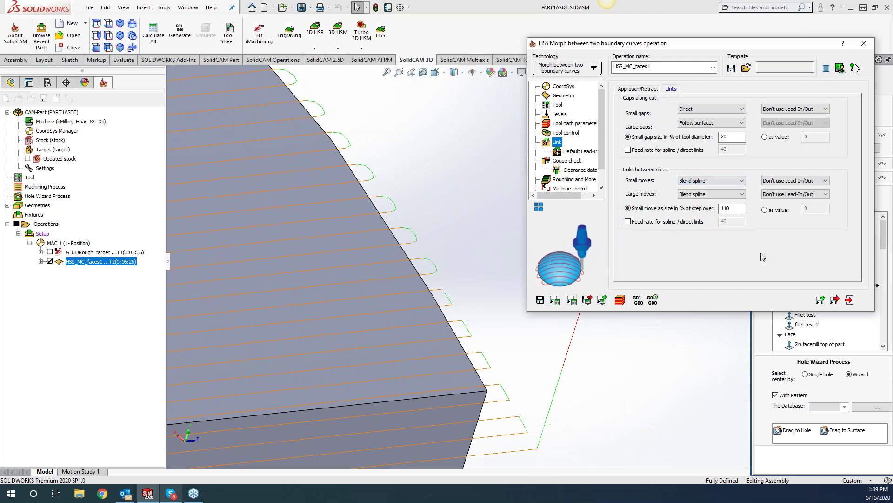
left_click(555, 300)
Examine the links between slices along the part's side edge from several angles.
middle_click_drag(426, 167, 511, 371)
scroll(467, 258, "down", 5)
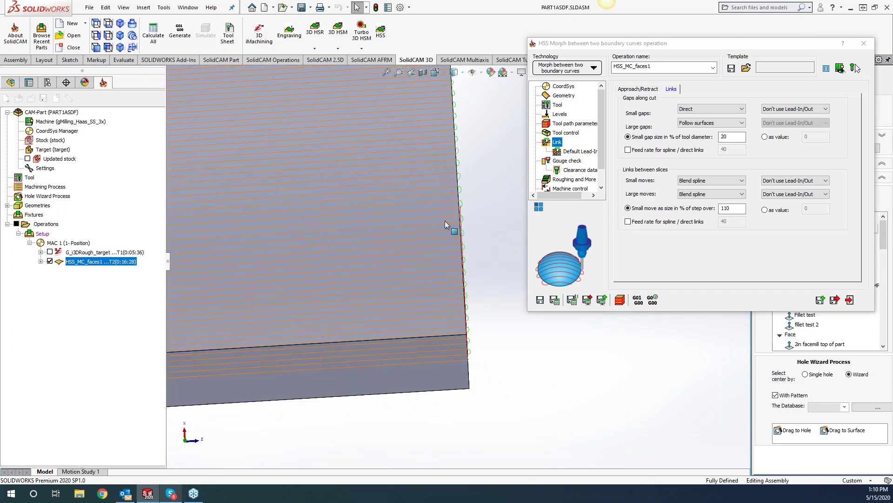
middle_click_drag(468, 258, 462, 293)
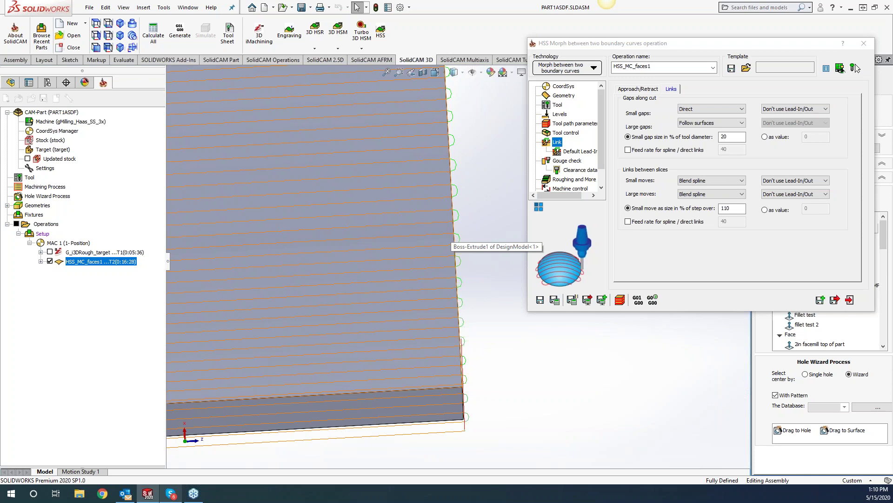
middle_click_drag(469, 322, 447, 313)
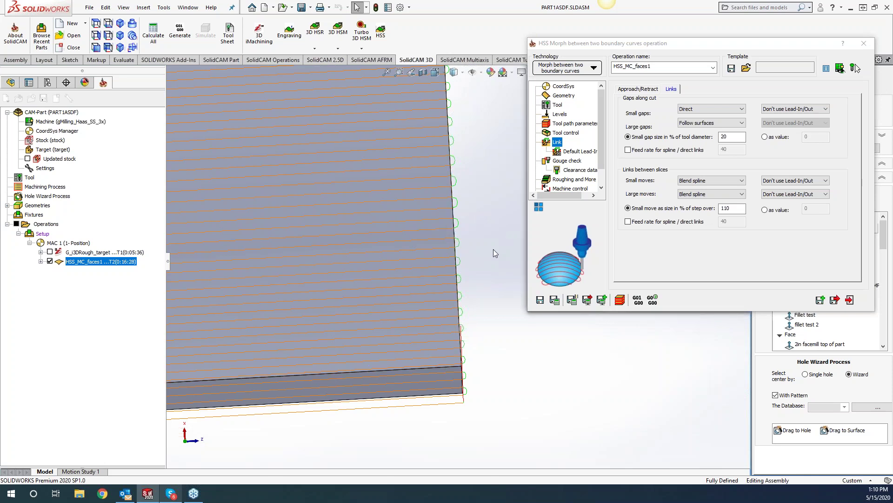
middle_click_drag(493, 250, 493, 250)
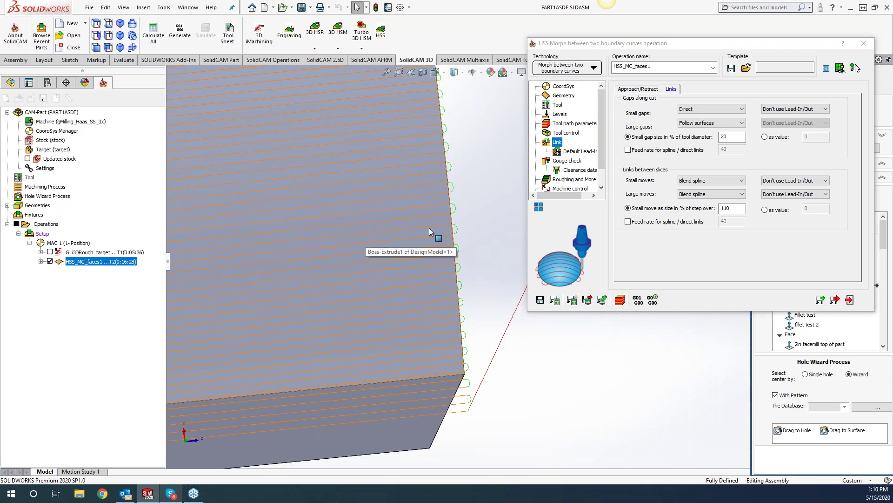
middle_click_drag(476, 220, 475, 220)
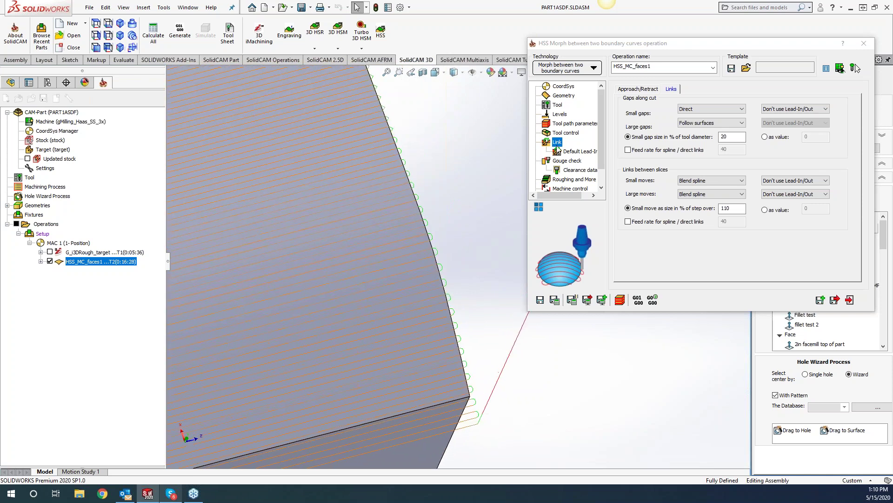
Enable Extend/Trim for the toolpath and define the start and end of the tangential and side extensions by value.
left_click(577, 124)
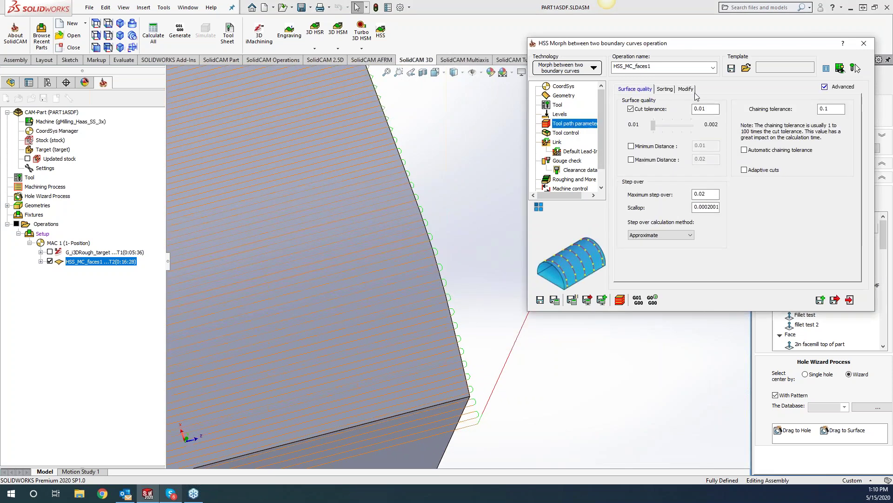
left_click(686, 89)
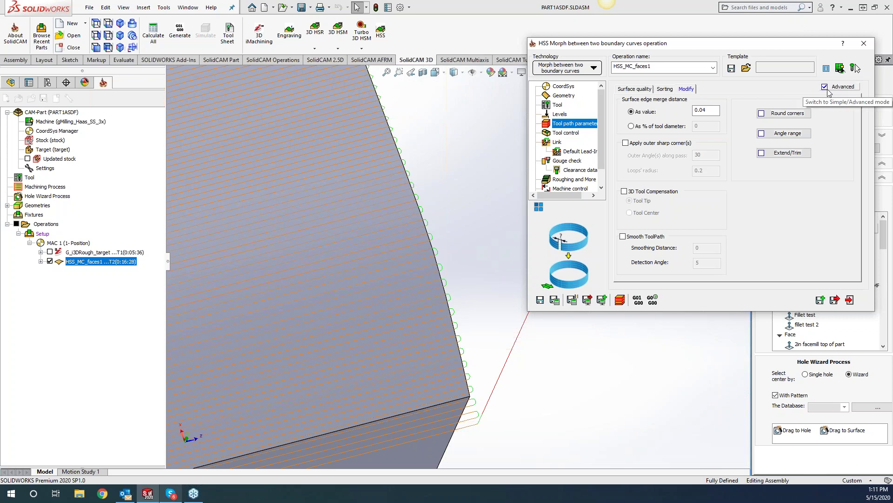
left_click(787, 152)
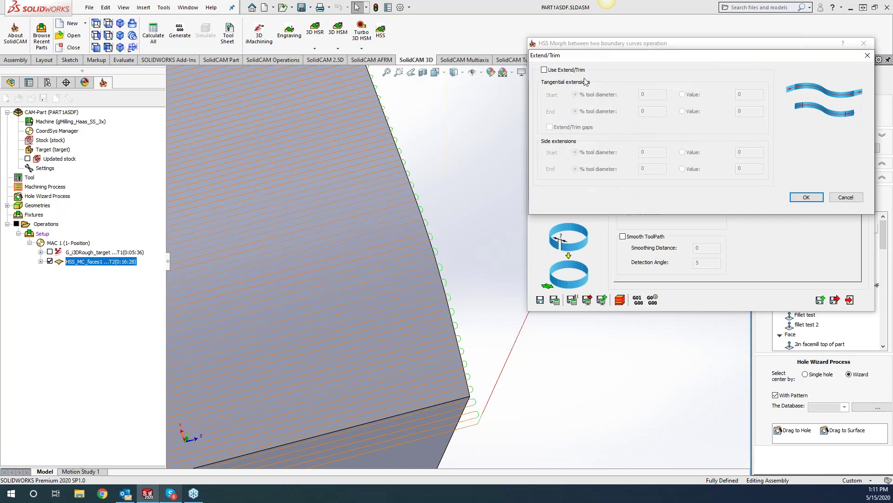
left_click(544, 69)
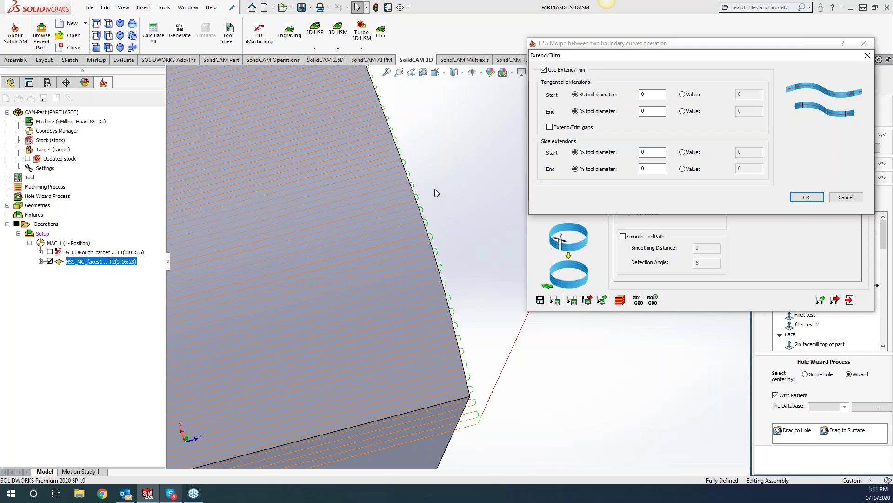
left_click(682, 95)
left_click(682, 111)
left_click(682, 152)
left_click(682, 169)
Set the tangential extension values to 0.1 at both the start and the end.
double_click(758, 95)
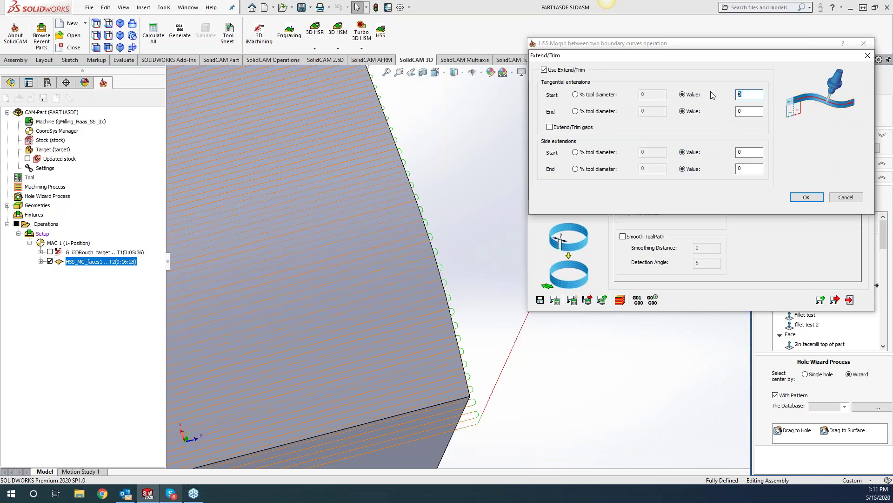
type(".1")
double_click(737, 111)
type(".1")
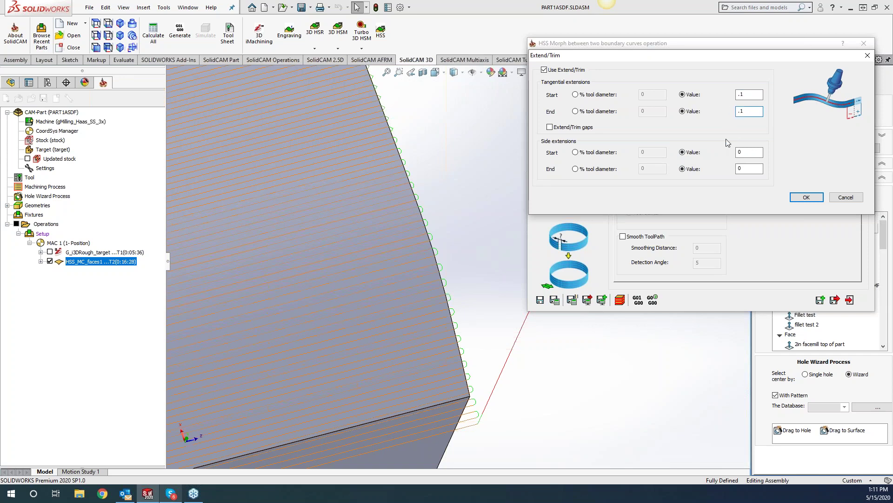
Set the start and end side extensions to 0.1, accept the Extend/Trim settings and recalculate the toolpath.
double_click(746, 151)
type(".1")
double_click(742, 168)
type(".1")
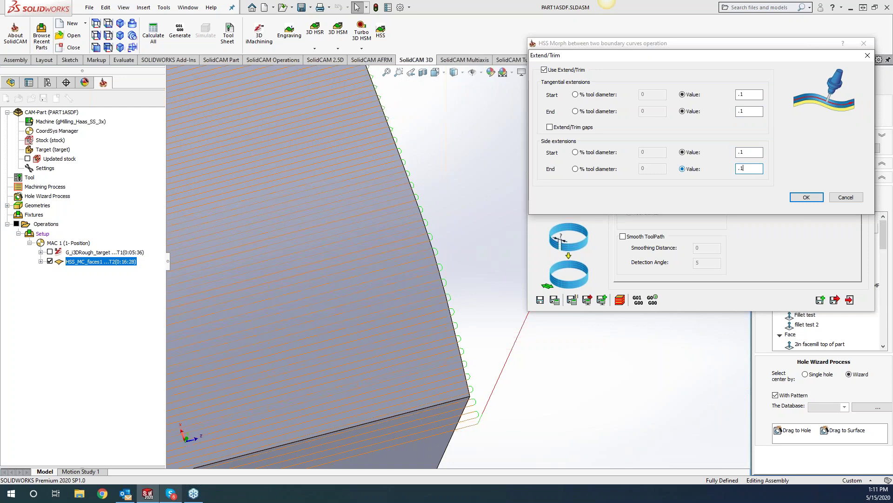
left_click(806, 197)
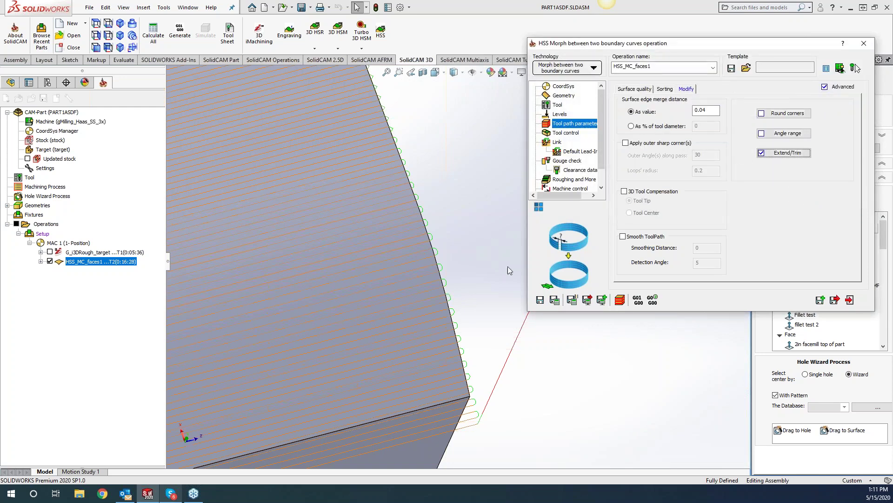
left_click(549, 298)
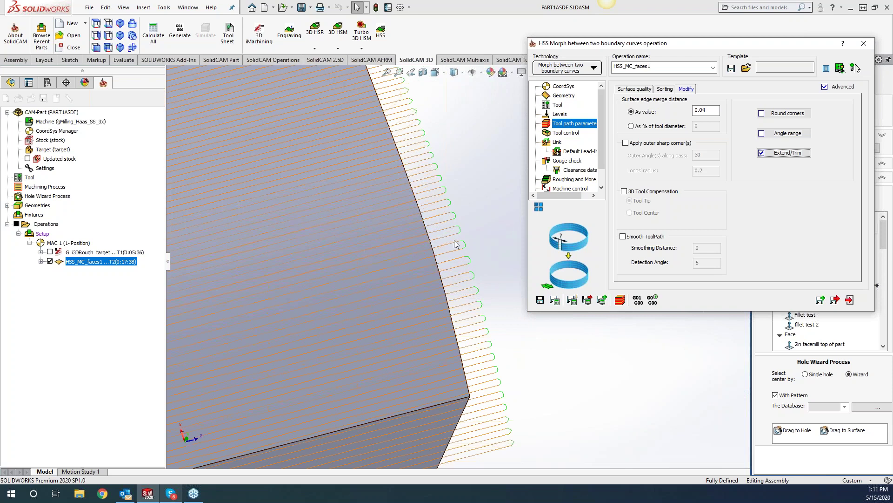
Examine the extended toolpath at the part's side edge and over the hole along with its link settings, and close the operation.
mouse_move(454, 240)
middle_mouse_down()
mouse_move(548, 365)
mouse_move(448, 293)
middle_mouse_up()
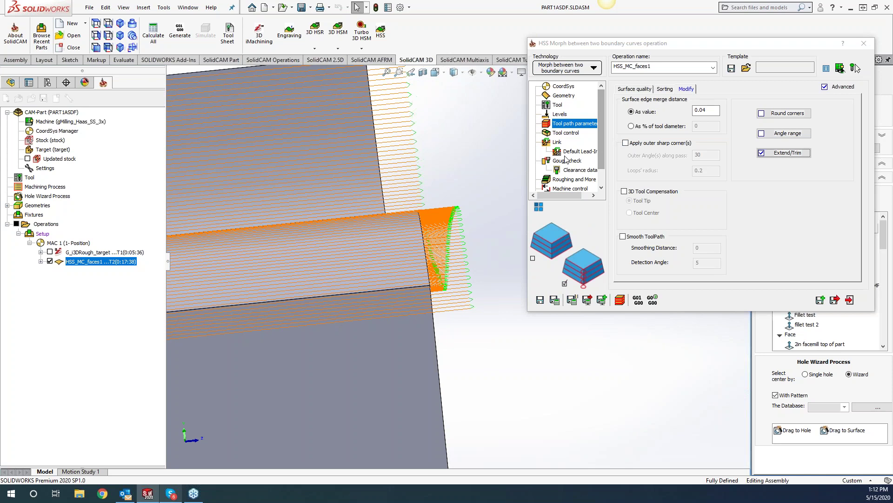
left_click(557, 143)
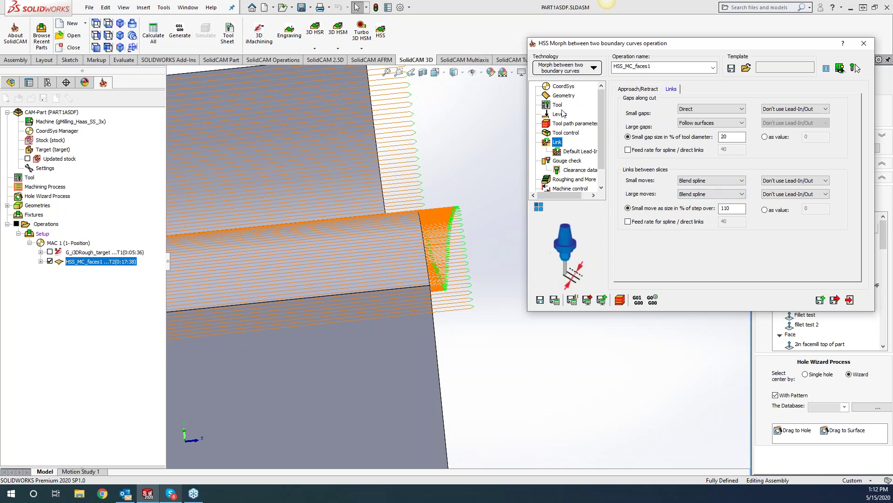
left_click(467, 124)
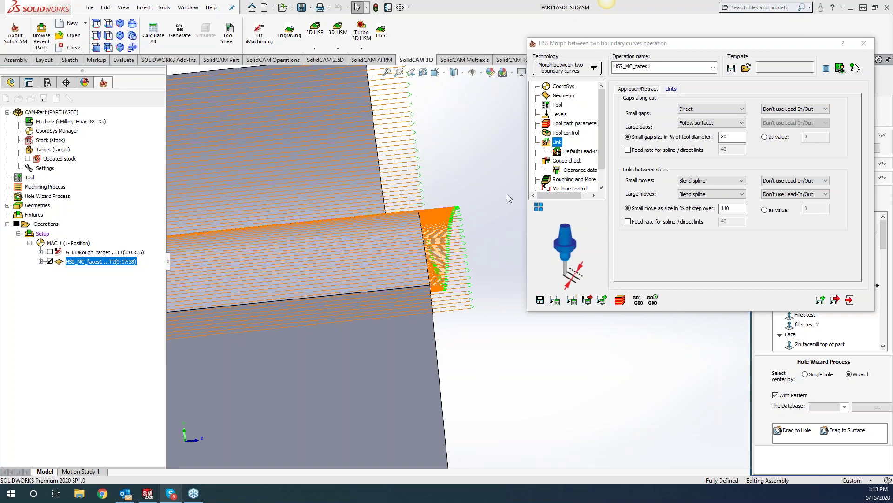
middle_click_drag(507, 165, 344, 219)
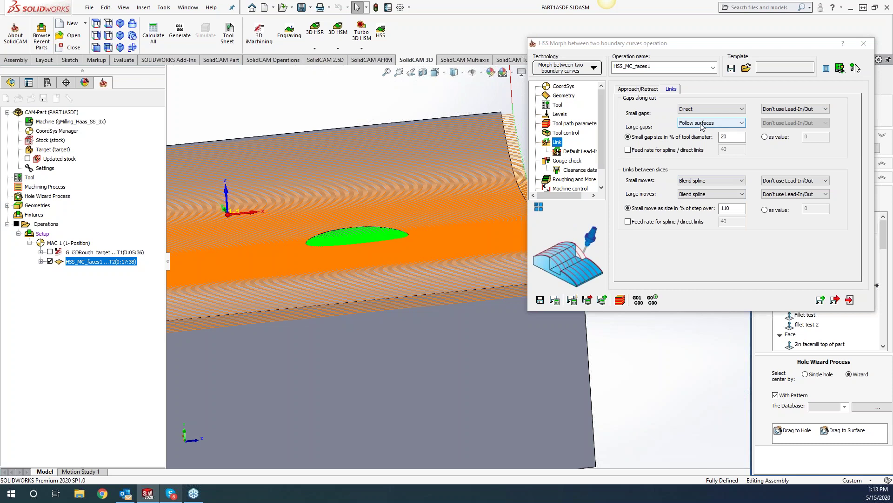
left_click(864, 47)
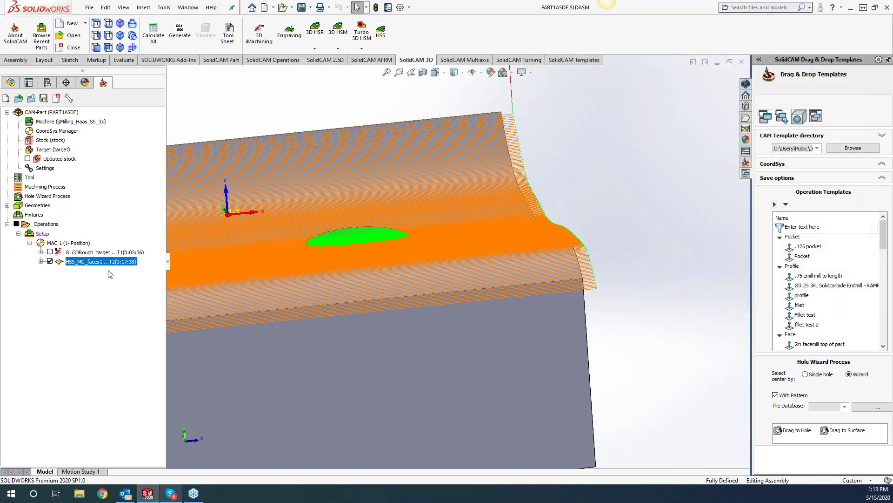
Add a new HSS Morph between two boundary curves operation and show its link settings.
right_click(121, 264)
mouse_move(197, 104)
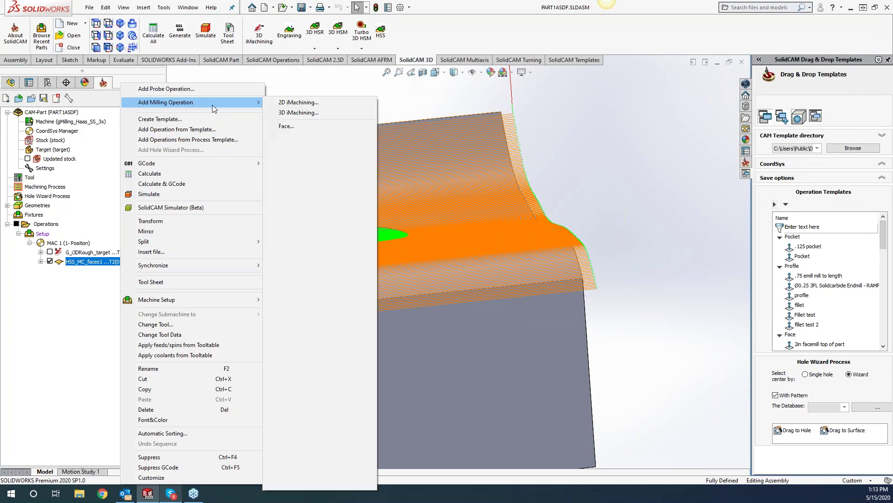
left_click(306, 285)
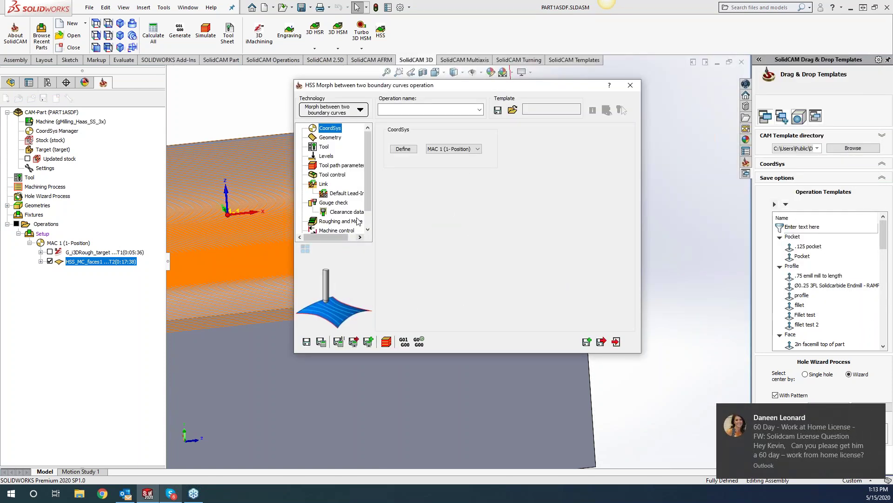
left_click(325, 183)
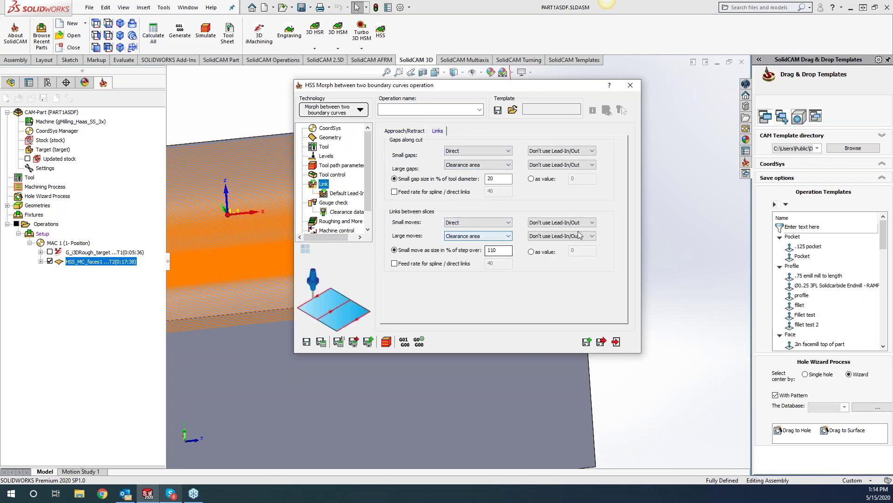
Set the large gaps along the cut to Follow surfaces and the large moves between slices to Blend spline.
left_click(470, 166)
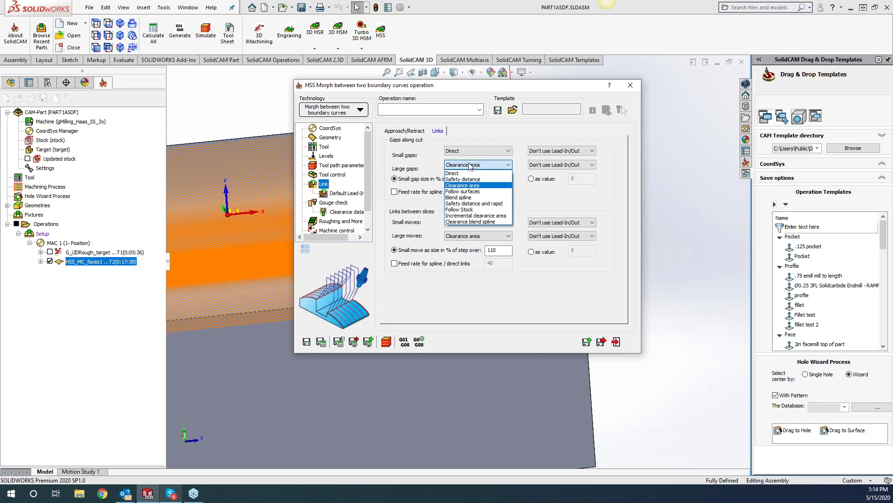
left_click(459, 191)
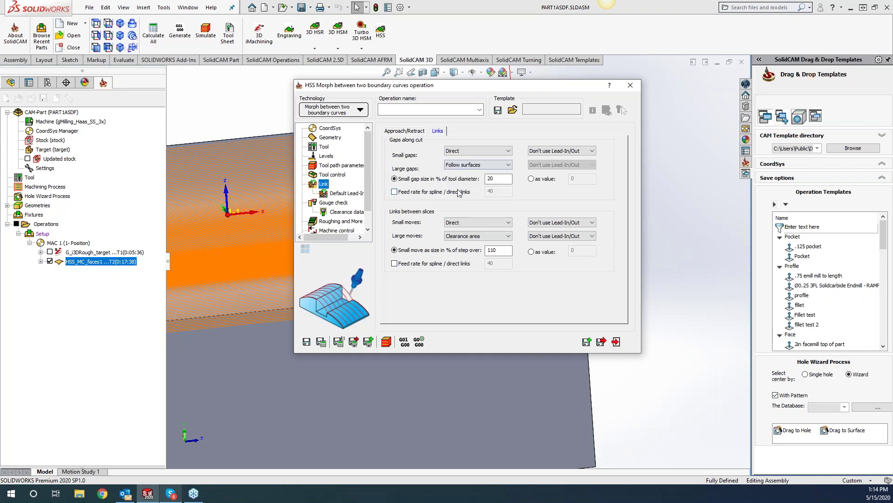
left_click(487, 235)
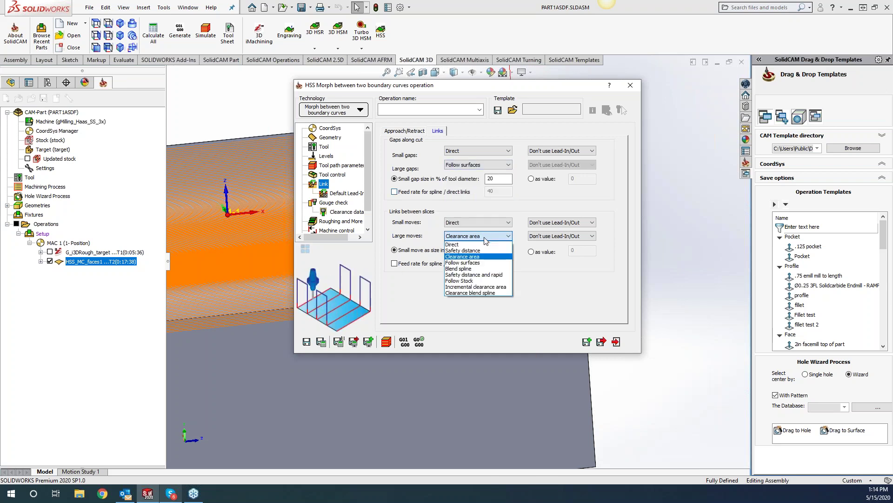
left_click(476, 269)
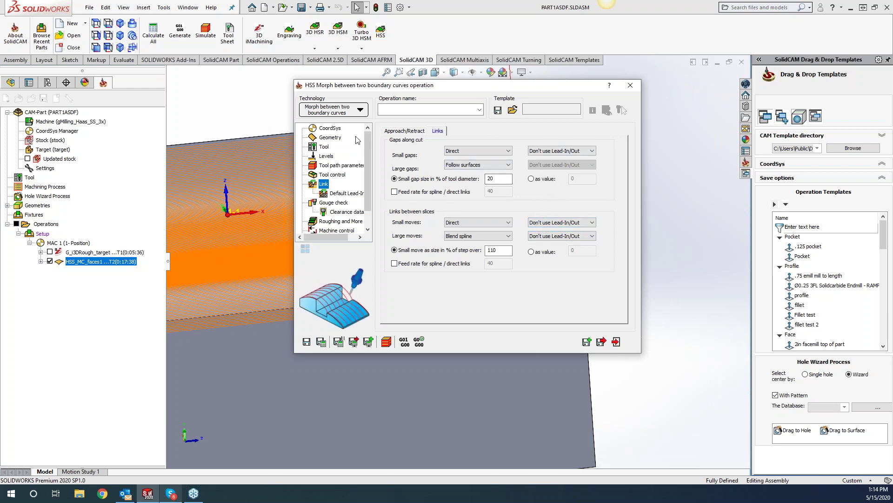
Review the new operation's geometry, levels and tool path parameters and return to its link settings.
left_click(329, 128)
left_click(329, 137)
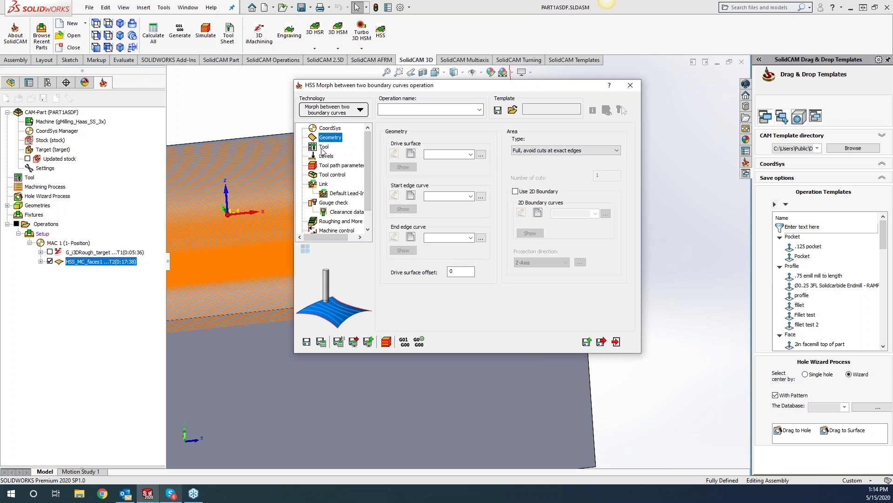
left_click(326, 157)
left_click(336, 165)
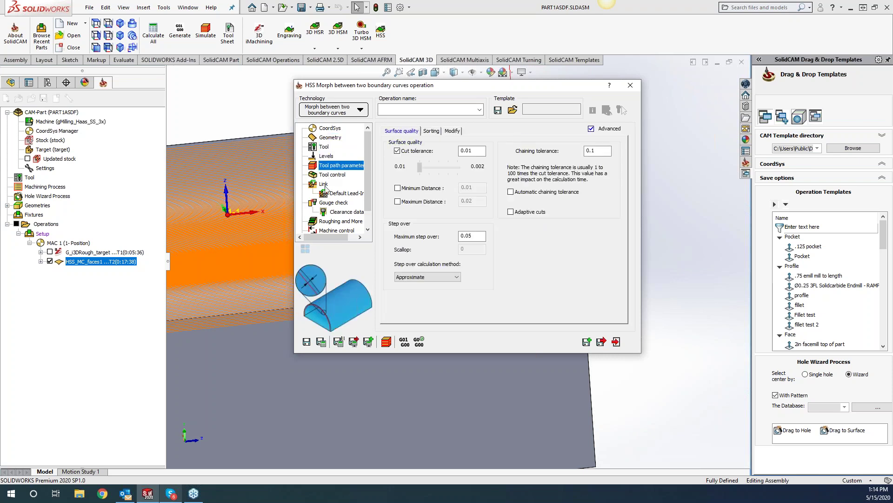
left_click(324, 184)
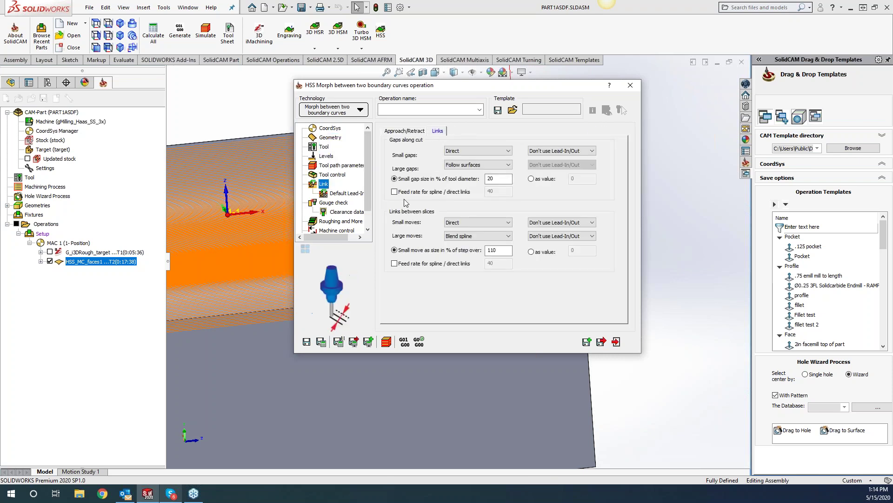
Try to save the operation's settings as a template including the tool data and geometry filter.
left_click(498, 110)
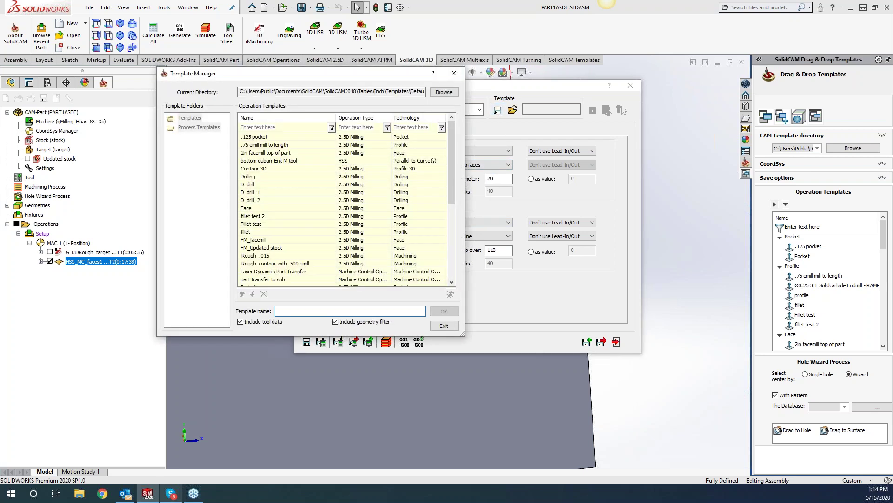
type("SCIIVE")
left_click(443, 311)
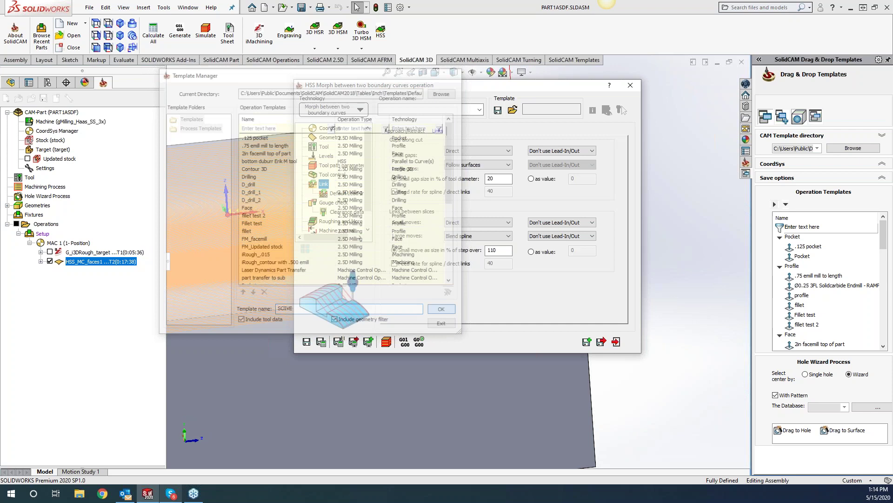
left_click(469, 278)
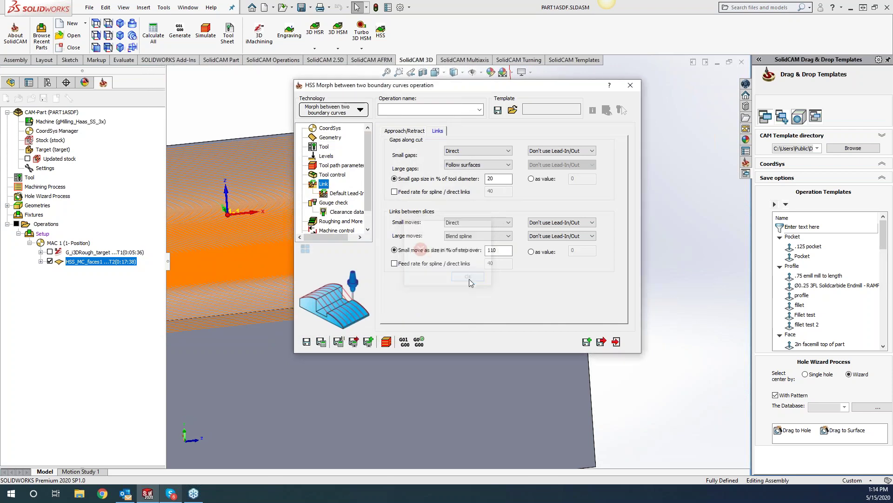
Save the operation's settings as a template named live without the geometry filter, and close the operation.
left_click(498, 109)
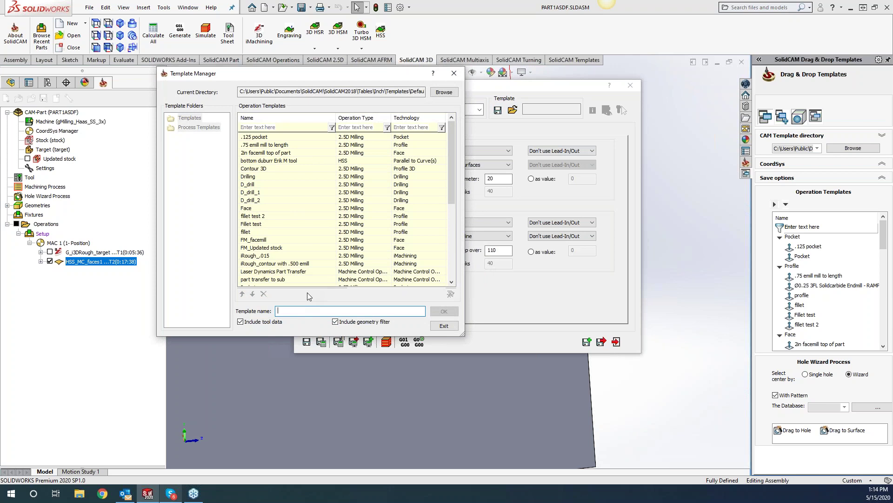
type("live")
left_click(335, 322)
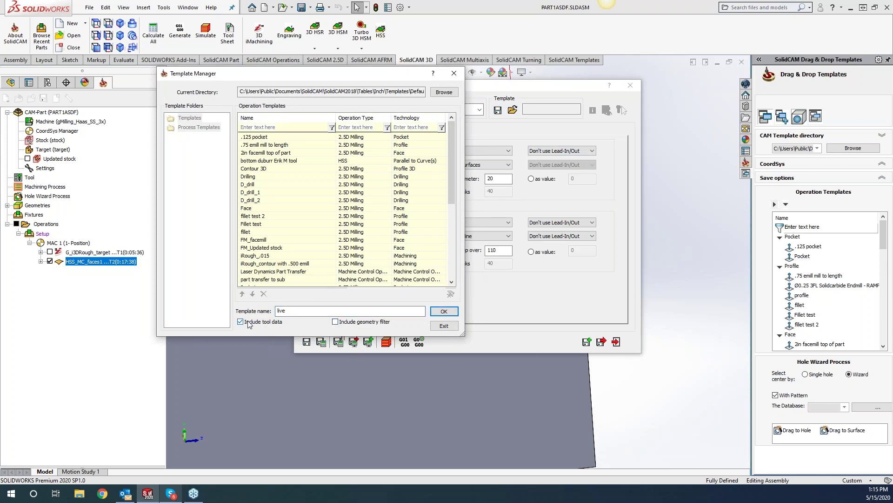
left_click(442, 312)
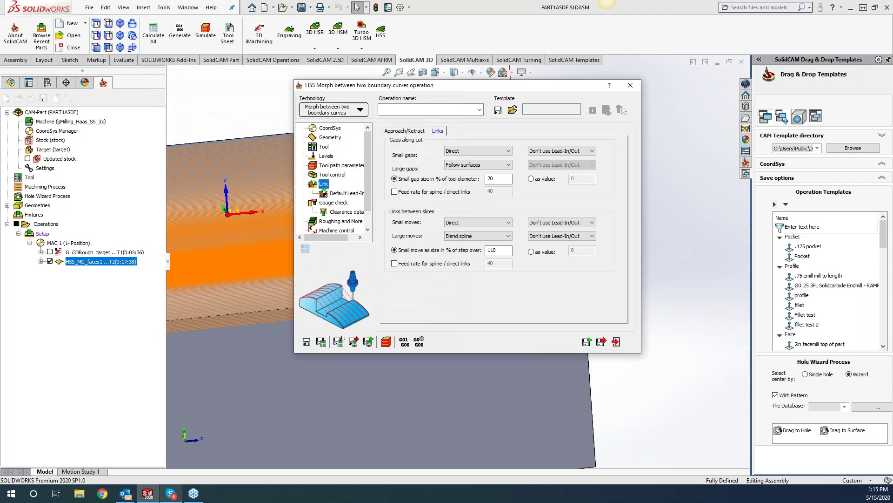
left_click(632, 85)
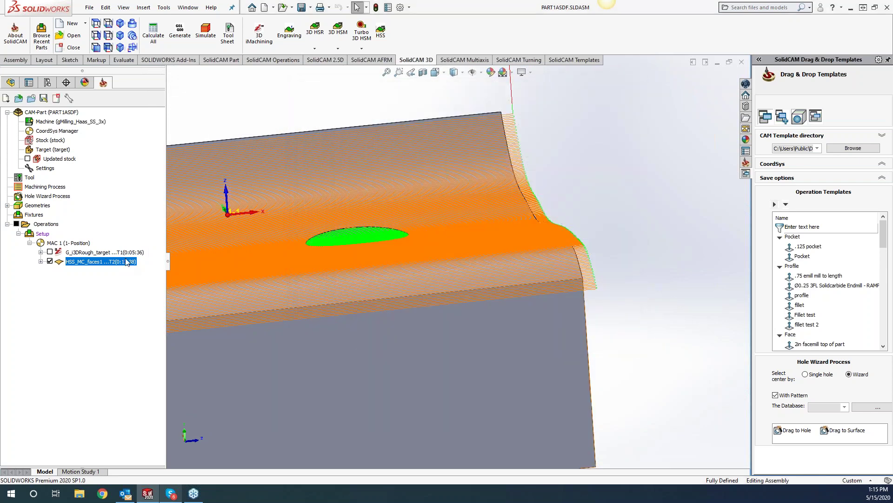
Check the operation templates available for adding a new operation and close the list without adding one.
right_click(126, 261)
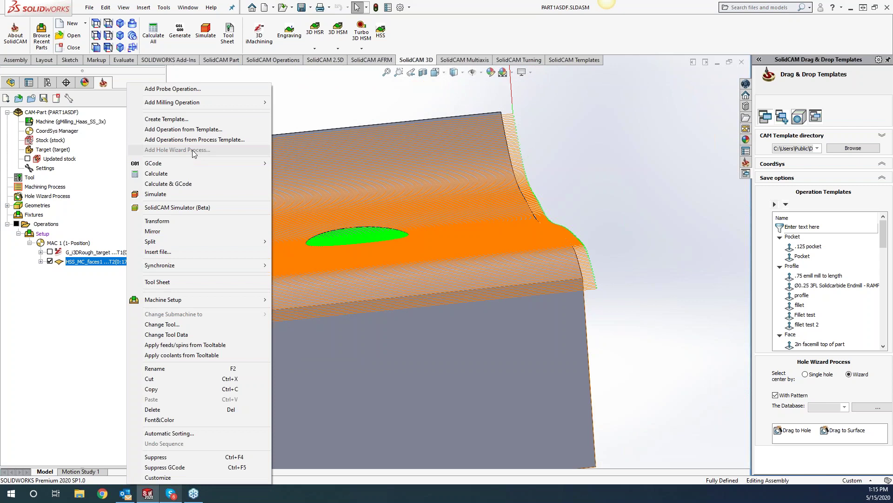
left_click(193, 130)
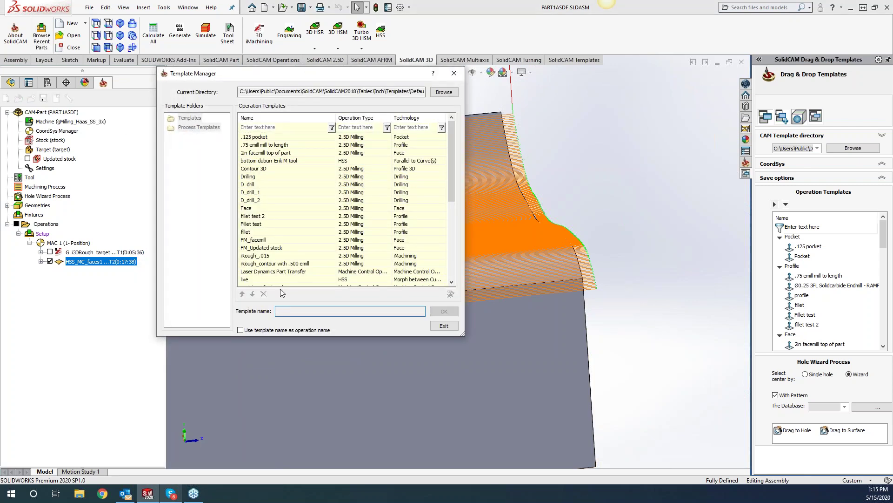
left_click(454, 73)
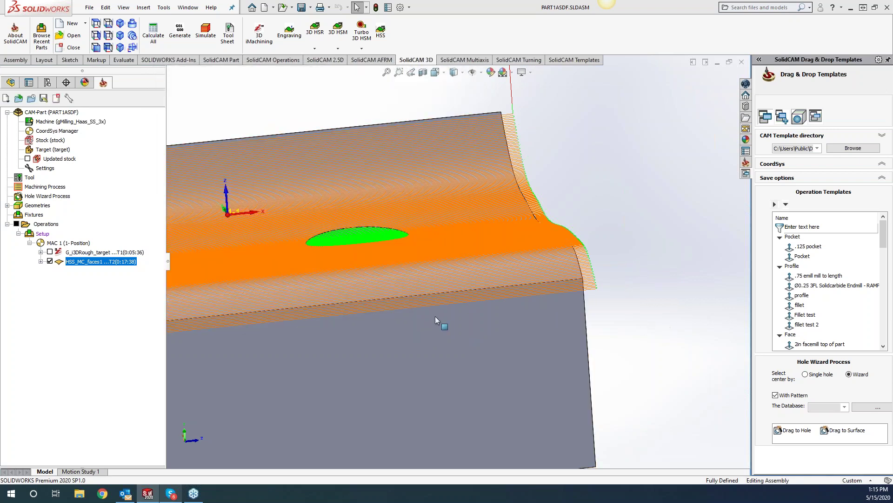
scroll(287, 274, "up", 5)
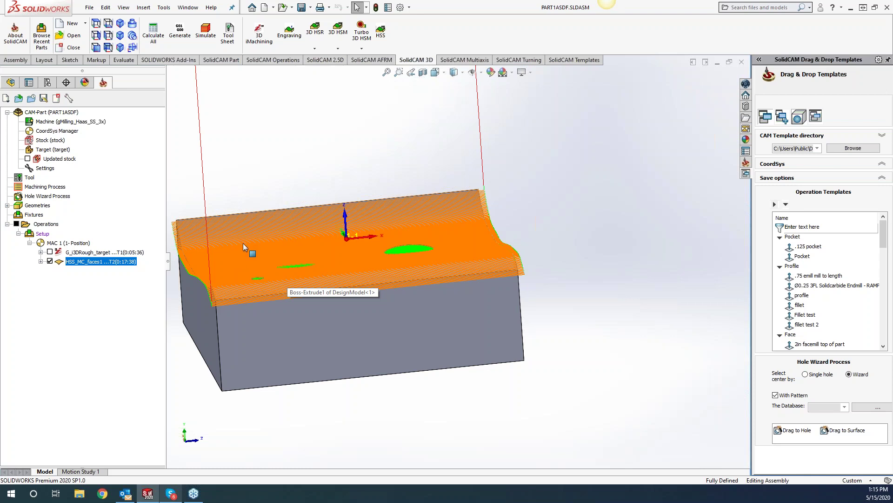
In the part's template settings, assign live as the default template for HSS Morph between Curves operations.
left_click(45, 169)
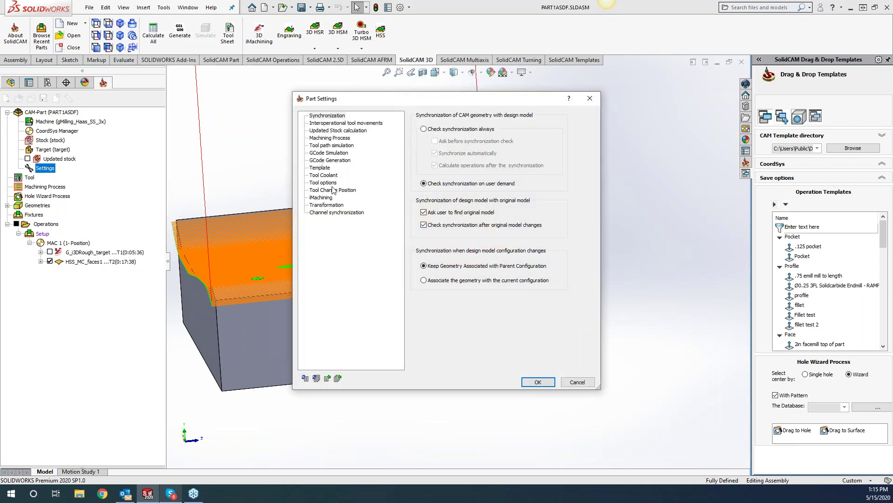
left_click(322, 168)
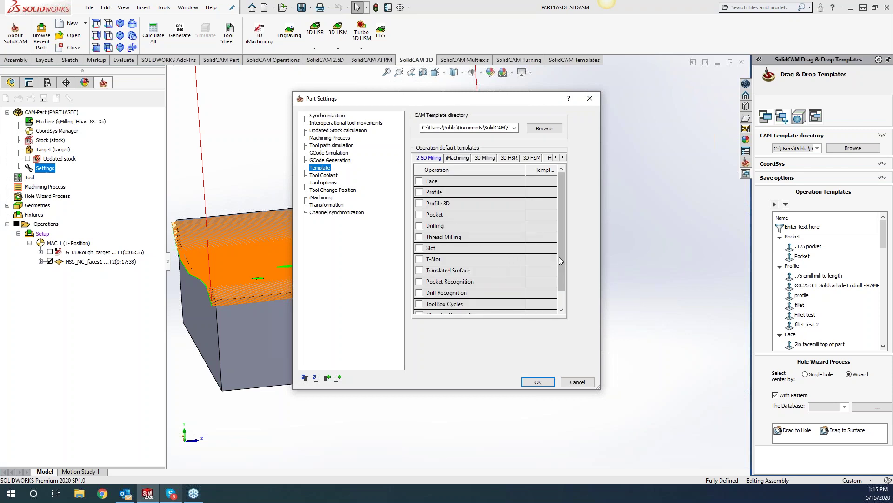
left_click(563, 157)
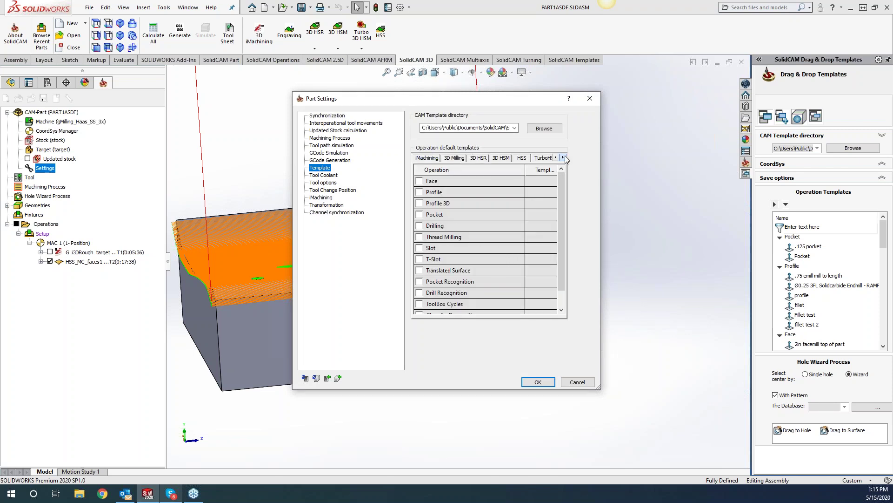
left_click(523, 158)
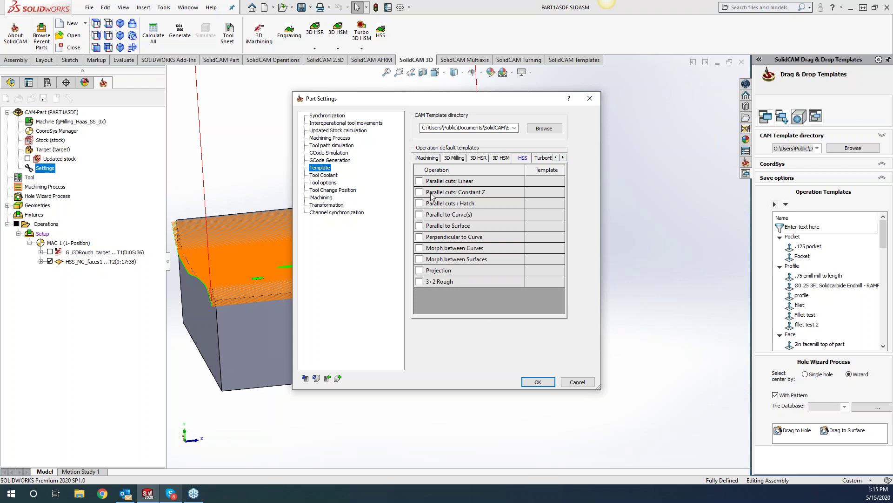
left_click(421, 249)
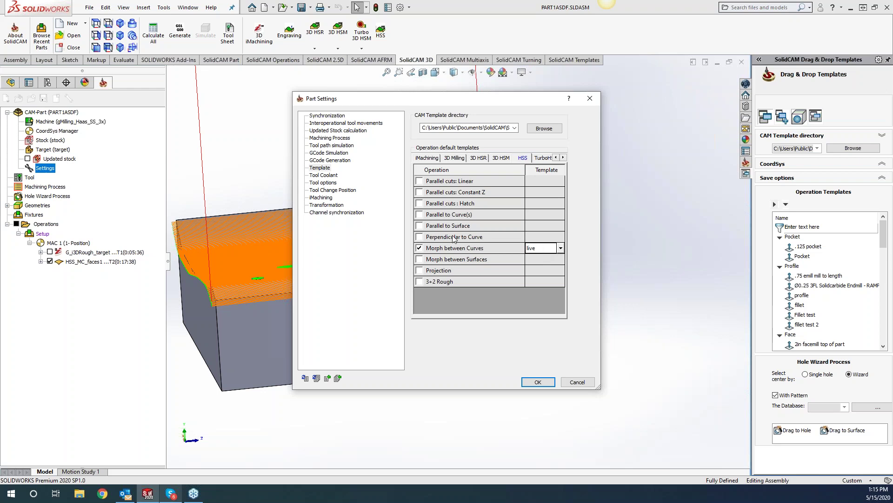
Enable a default template for HSS Perpendicular to Curve operations and accept the part settings.
left_click(421, 236)
left_click(561, 237)
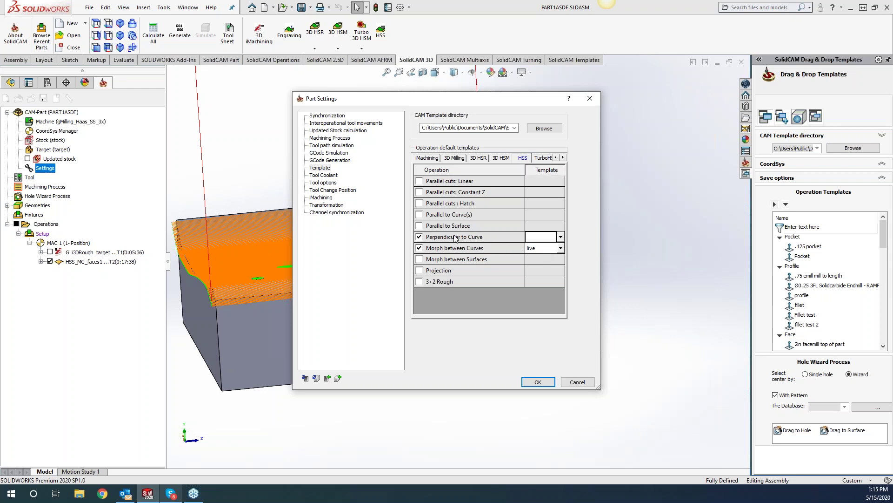
left_click(538, 382)
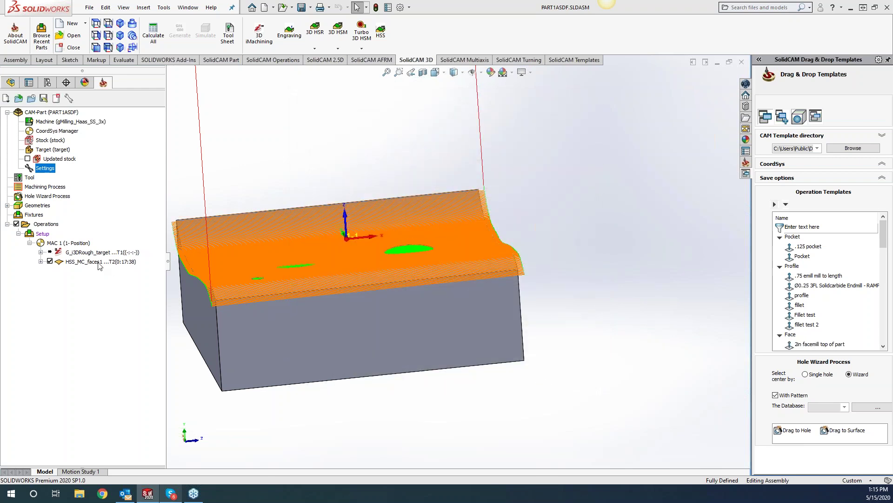
Start a new HSS operation to examine the link settings loaded from the default template, and close it.
right_click(99, 262)
mouse_move(160, 106)
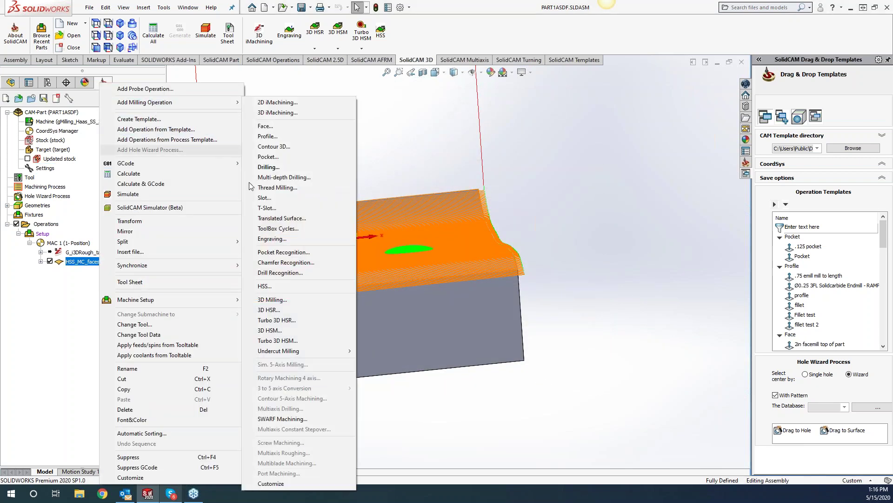
left_click(265, 286)
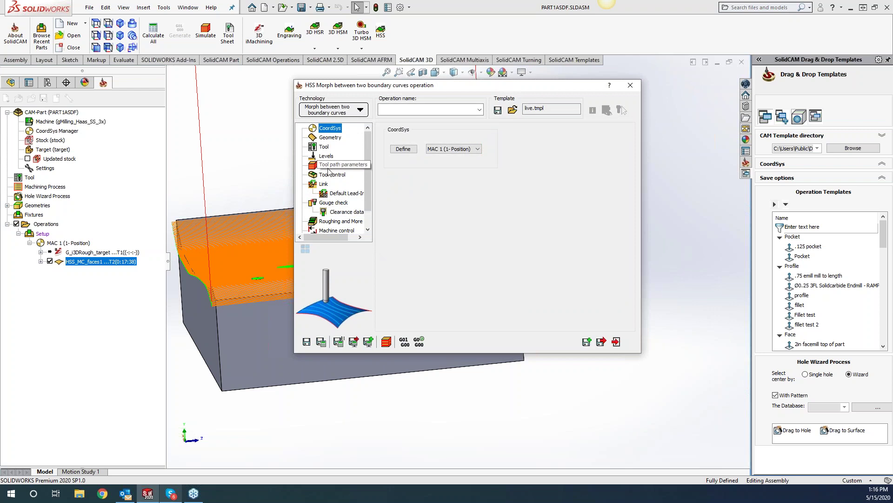
left_click(324, 184)
left_click(437, 132)
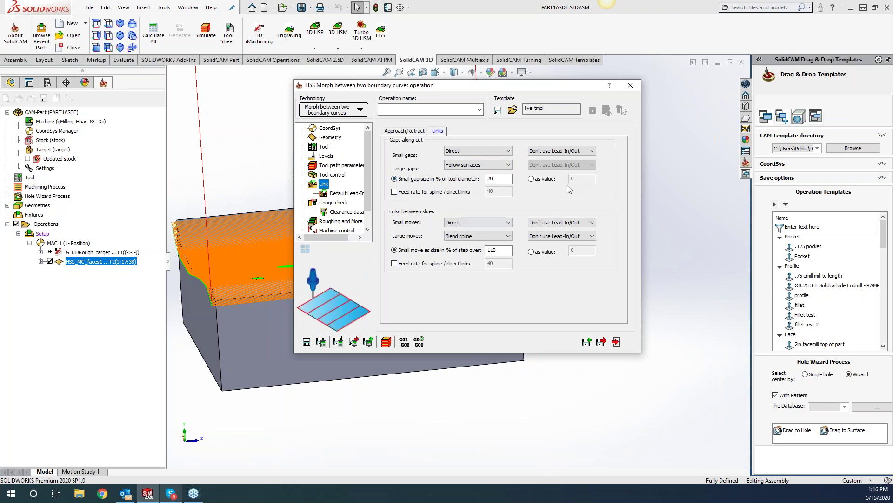
left_click(631, 85)
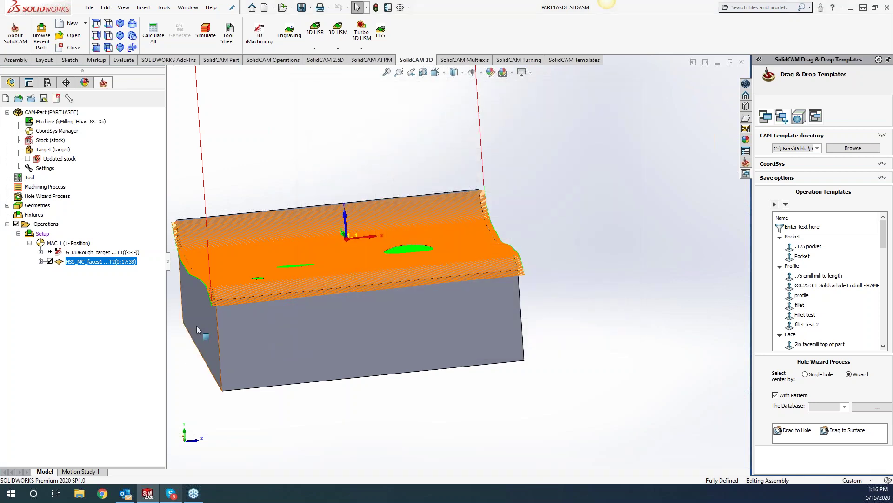
left_click(45, 168)
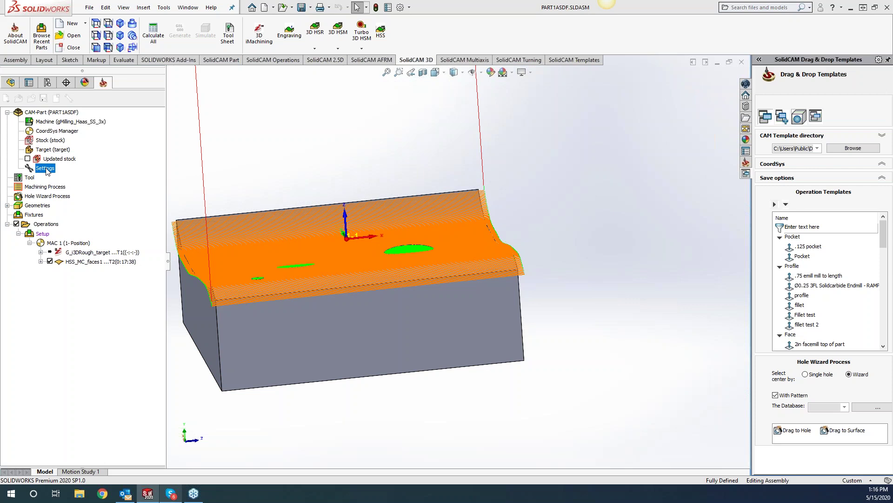
double_click(45, 168)
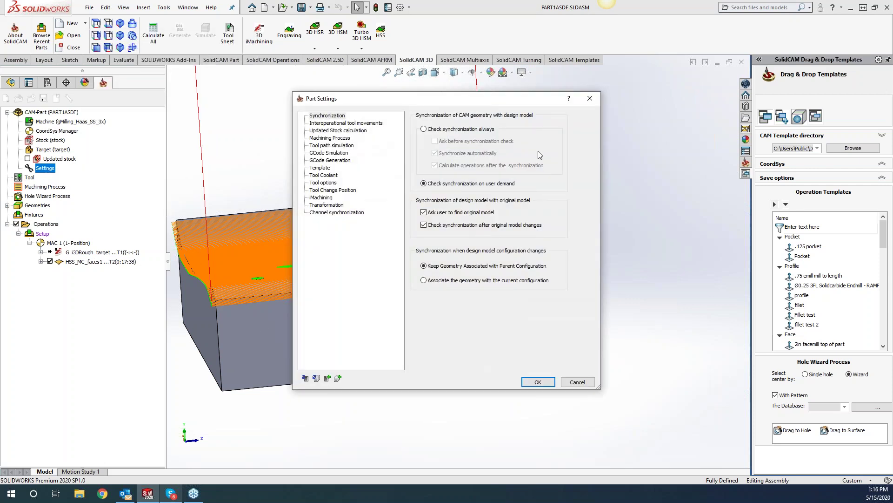
left_click(590, 99)
Examine the operation default templates in the global SolidCAM settings and accept the settings.
left_click(160, 9)
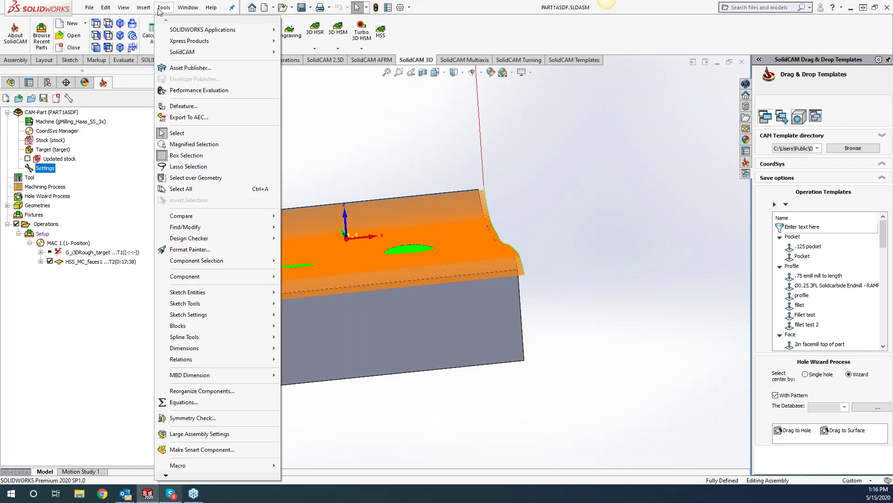
mouse_move(218, 52)
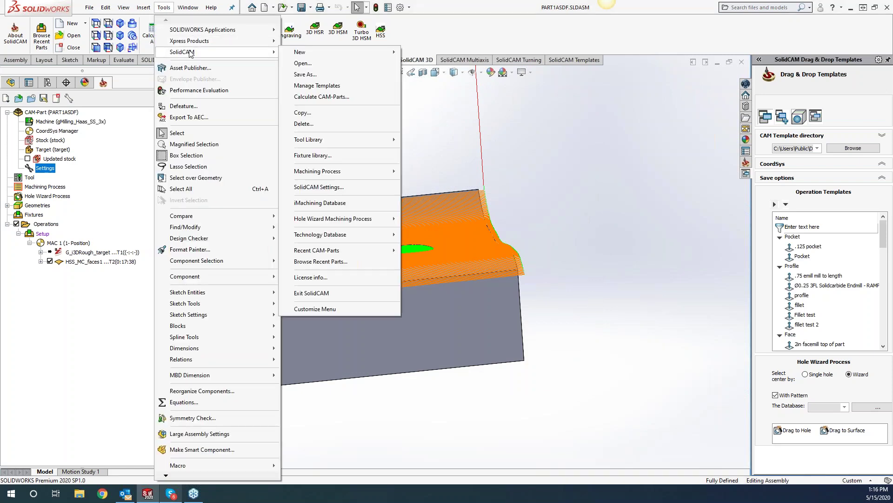
left_click(331, 187)
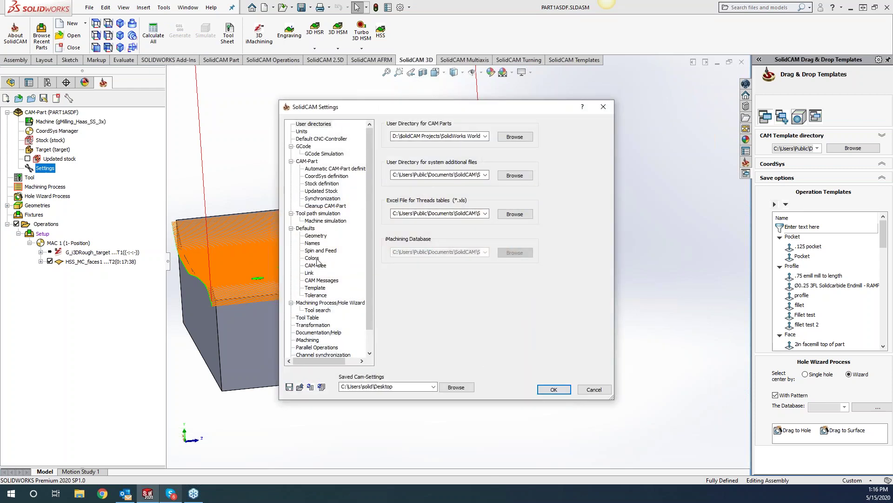
left_click(315, 287)
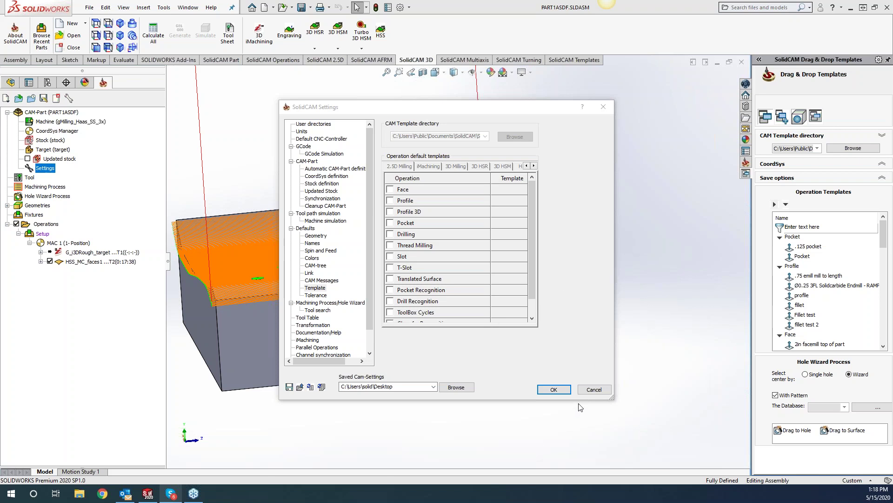
left_click(554, 389)
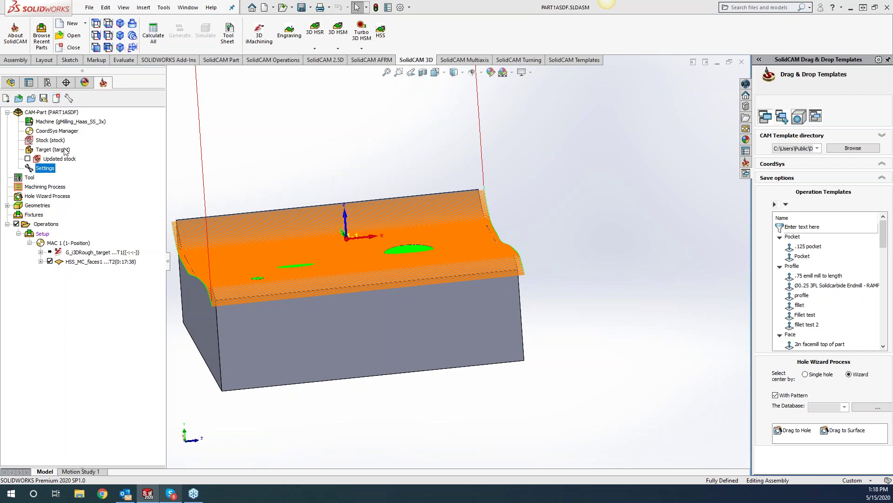
Close the current CAM-part and open the recent CAM-part HSS_MORPH BETWEEN CURVES_COMBINED_WITH_PARALLEL, answering the missing original model prompt.
left_click(55, 98)
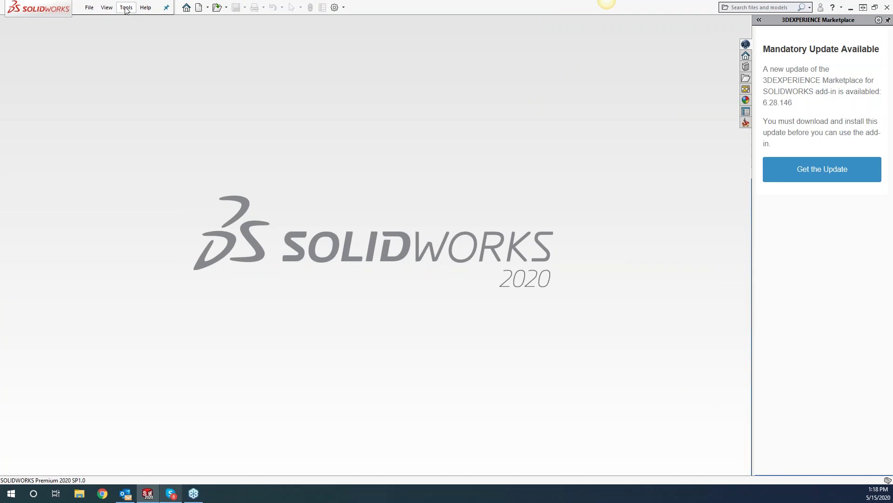
left_click(126, 7)
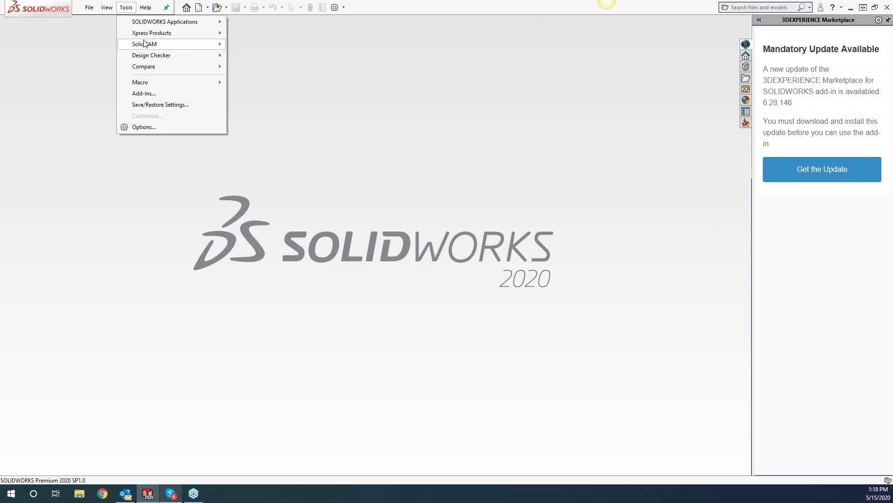
mouse_move(147, 44)
left_click(263, 242)
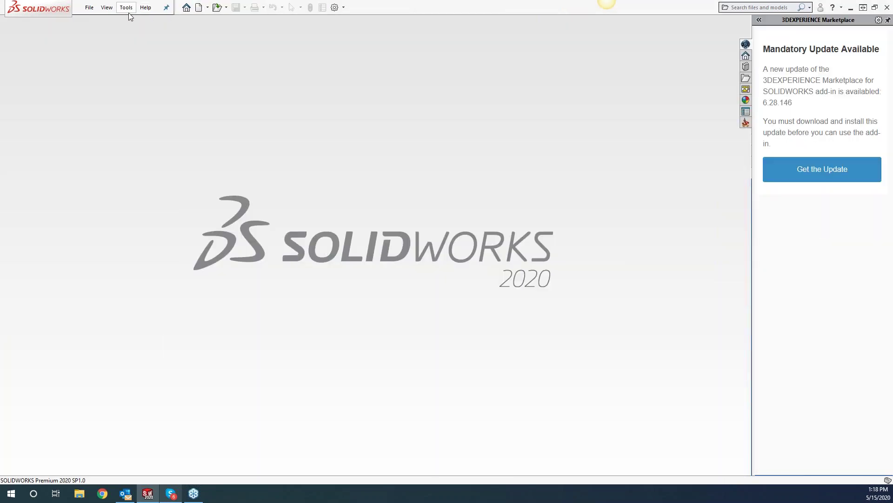
left_click(126, 7)
mouse_move(144, 44)
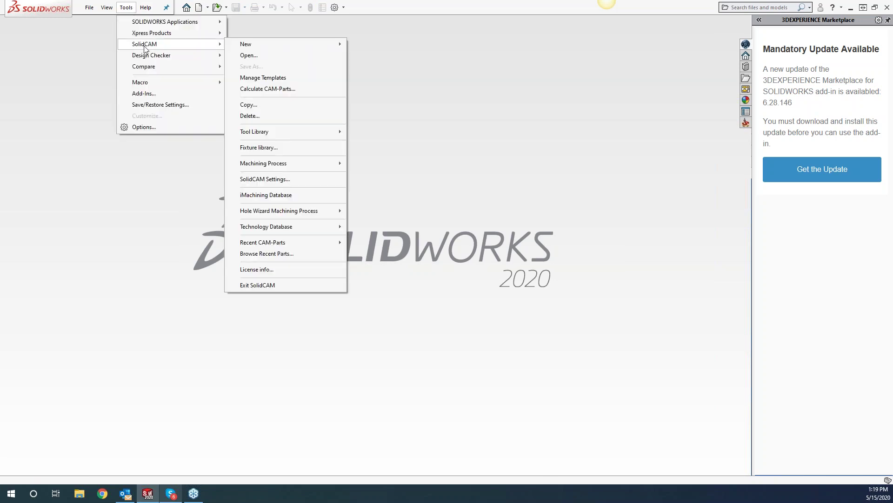
mouse_move(279, 243)
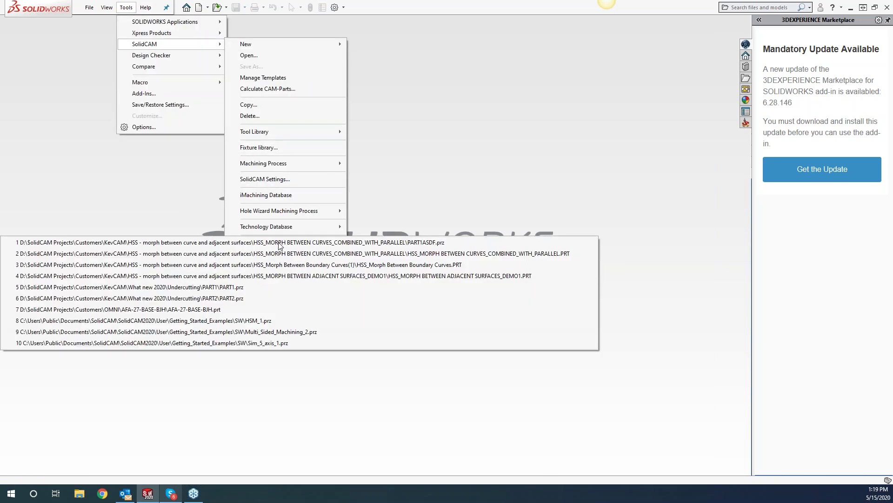
left_click(333, 254)
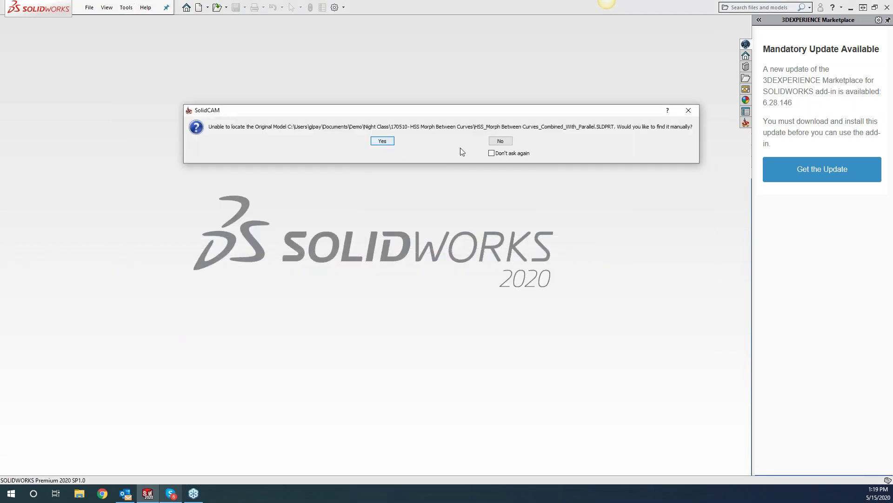
key("Return")
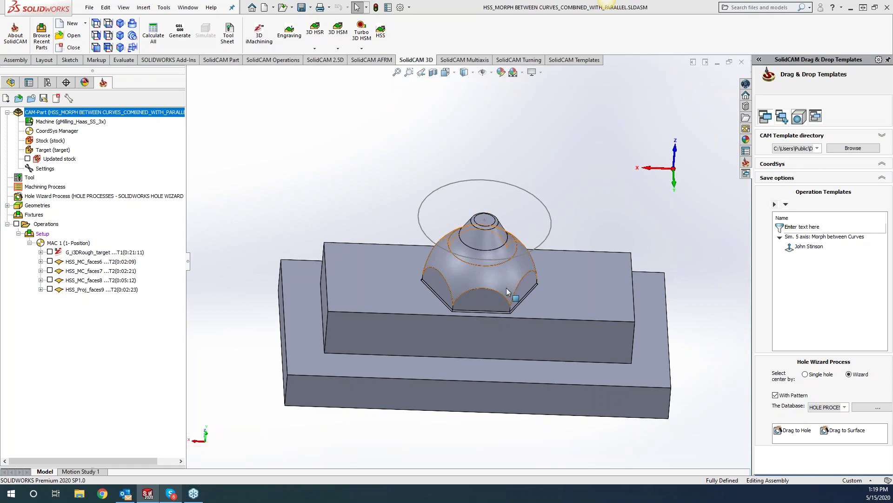
Open the HSS_MC_faces8 operation for editing at its geometry definition.
scroll(535, 172, "down", 3)
scroll(518, 199, "down", 3)
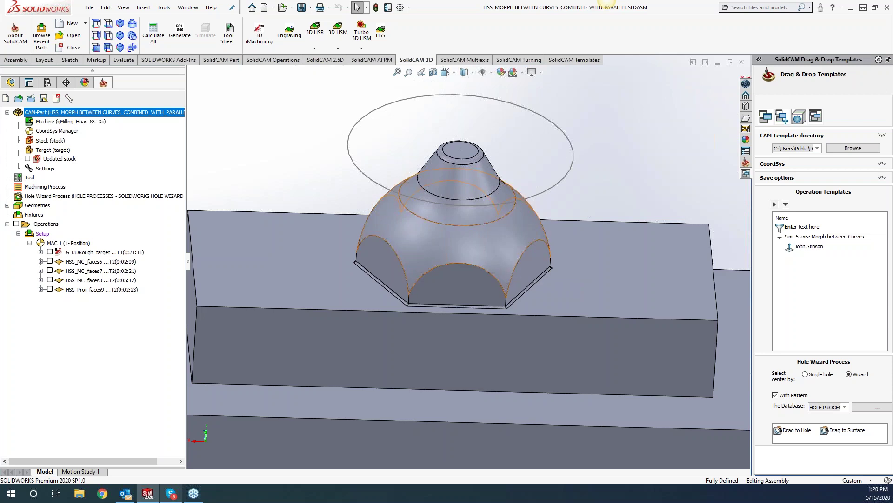
left_click(52, 262)
left_click(51, 272)
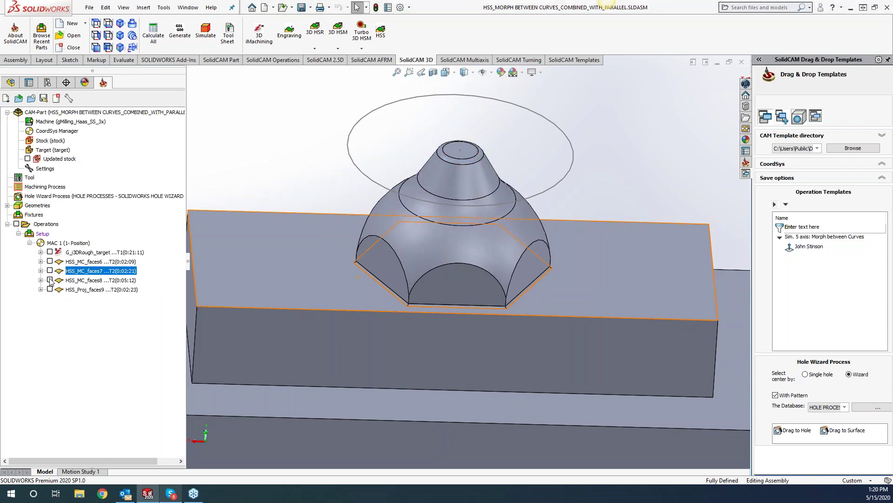
left_click(50, 280)
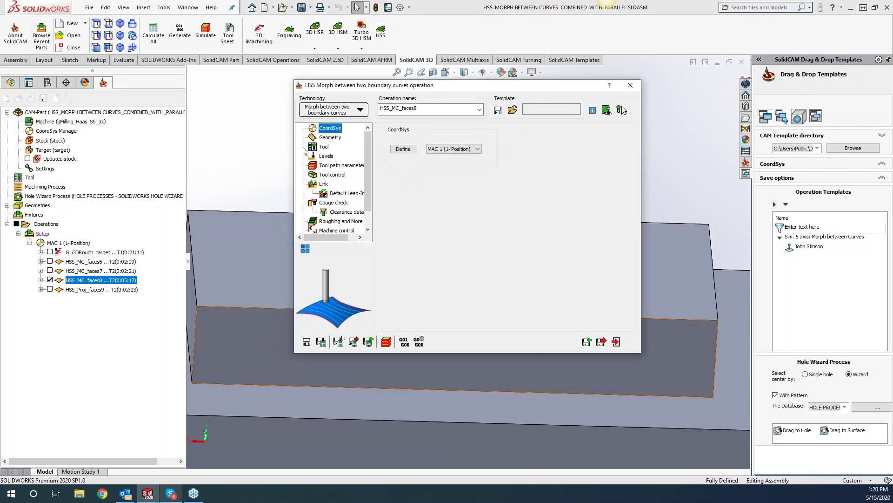
left_click(334, 138)
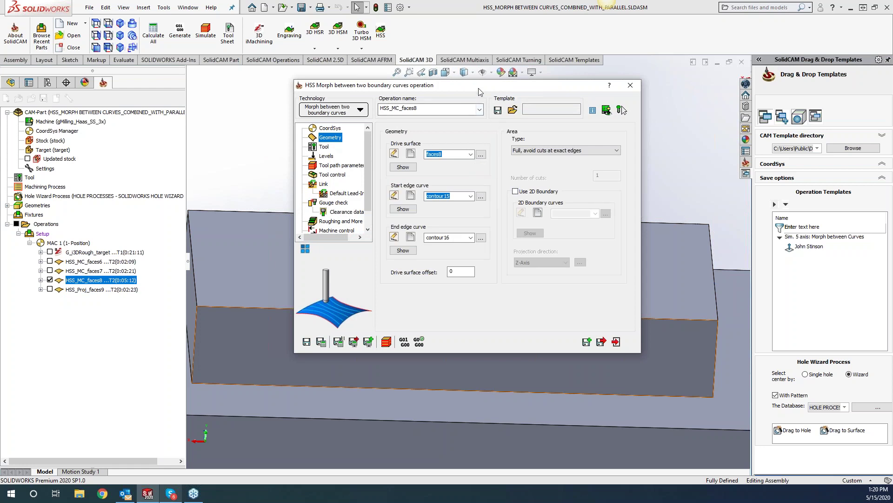
left_click(50, 279)
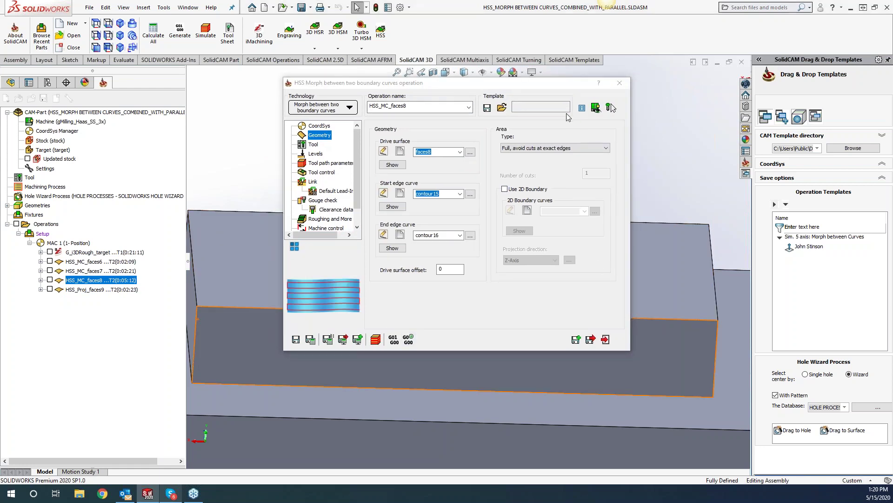
Show the operation's drive surface faces8, start edge curve contour15 and end edge curve contour16 on the dome.
left_click_drag(496, 83, 246, 75)
left_click(135, 156)
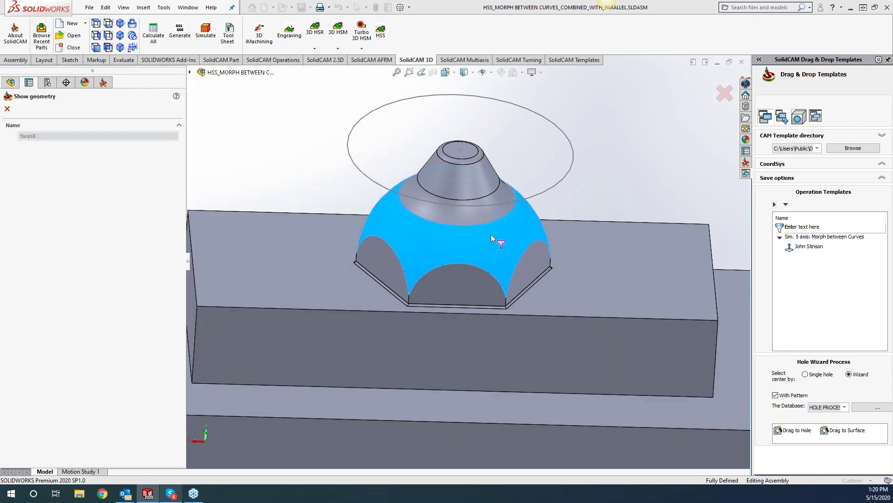
left_click(7, 108)
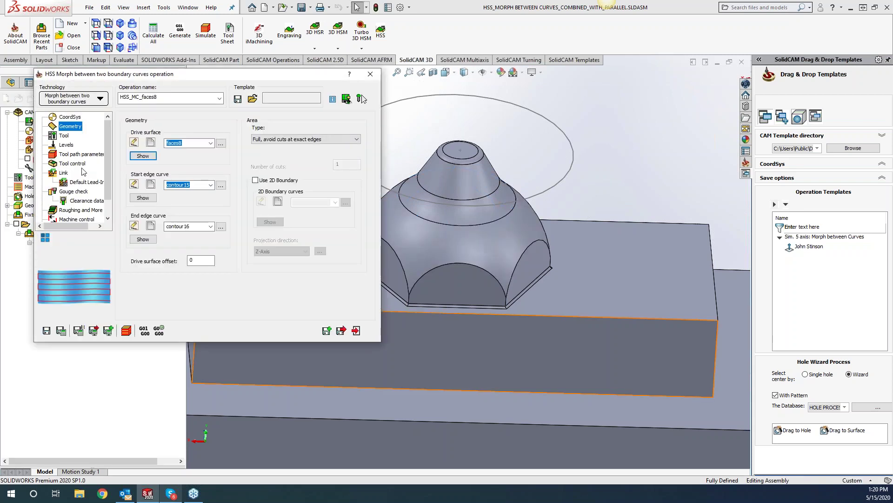
left_click(145, 198)
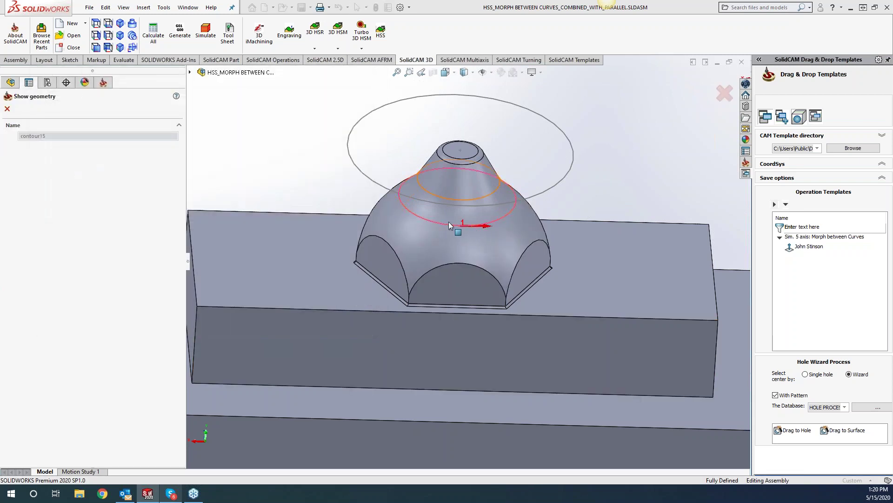
left_click(7, 108)
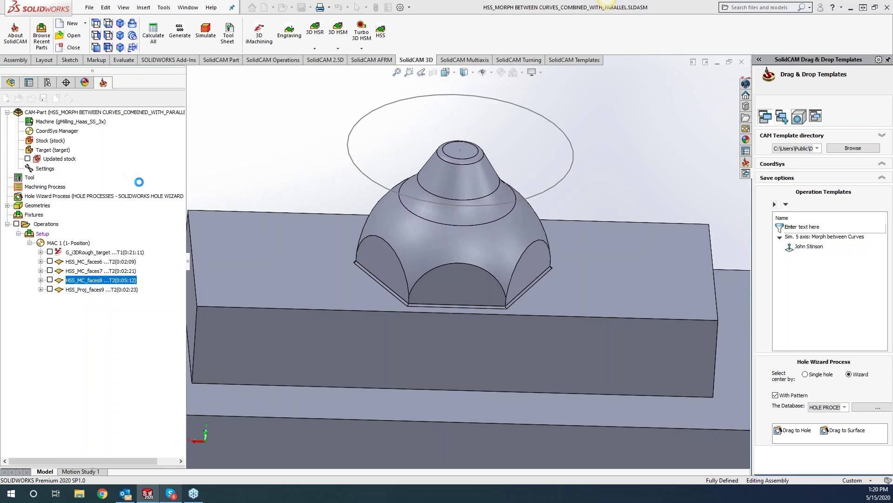
left_click(143, 241)
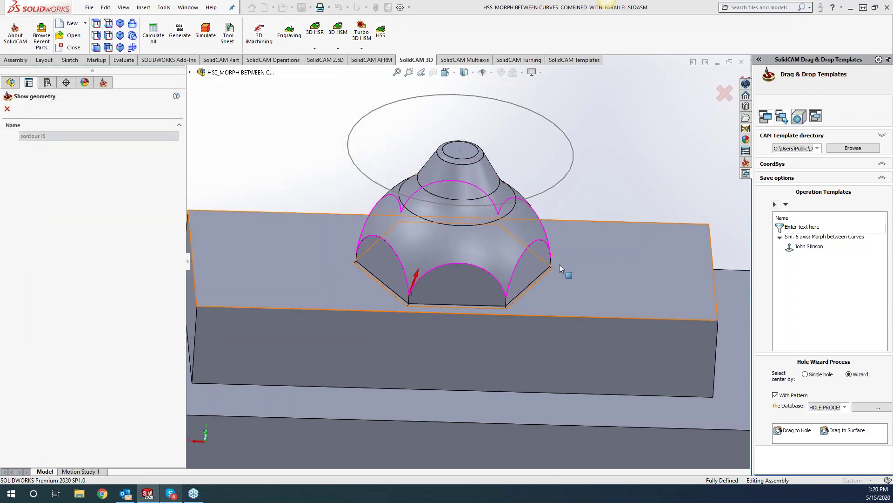
left_click(7, 108)
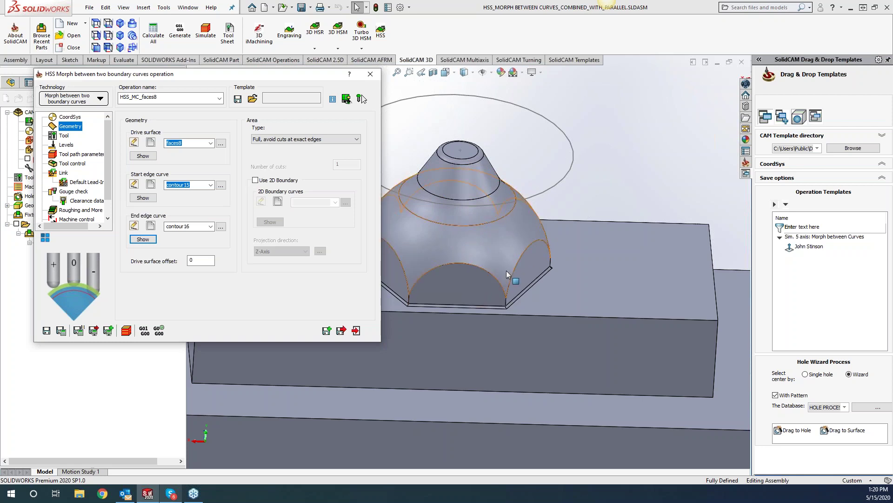
mouse_move(454, 264)
middle_mouse_down()
mouse_move(630, 173)
mouse_move(602, 168)
middle_mouse_up()
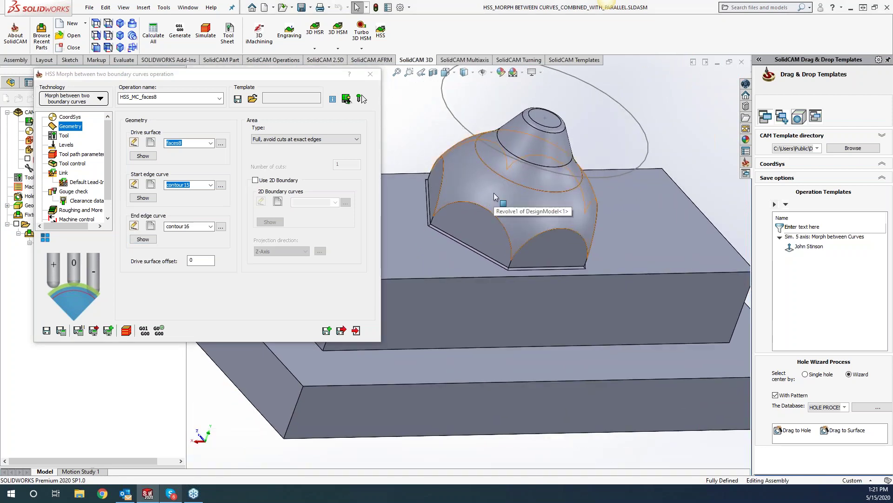
mouse_move(521, 199)
middle_mouse_down()
mouse_move(502, 191)
mouse_move(484, 210)
mouse_move(471, 205)
mouse_move(495, 149)
middle_mouse_up()
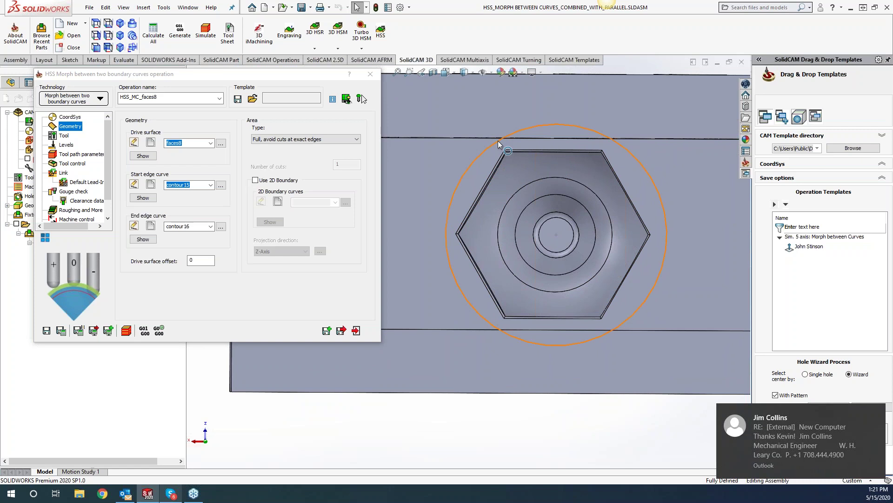
key("ctrl+7")
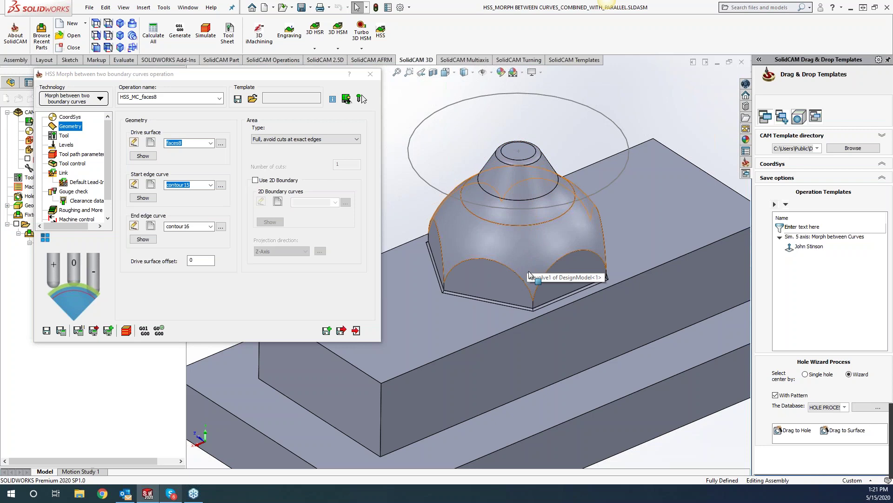
left_click(534, 296)
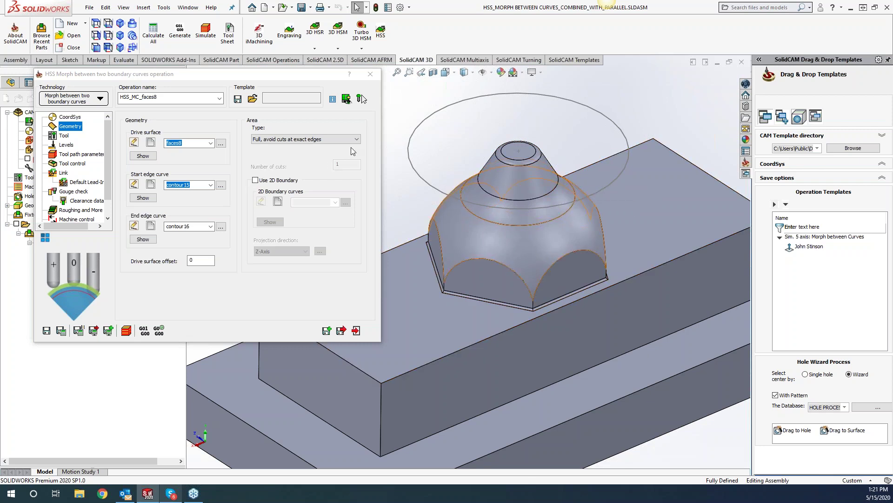
Examine the operation's surface quality and sorting parameters together with its spiral tool path on the dome.
mouse_move(351, 148)
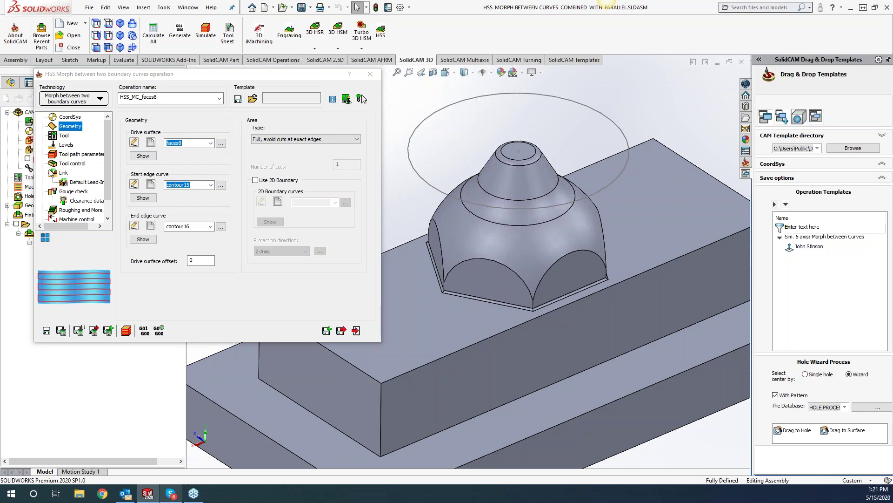
left_click(80, 154)
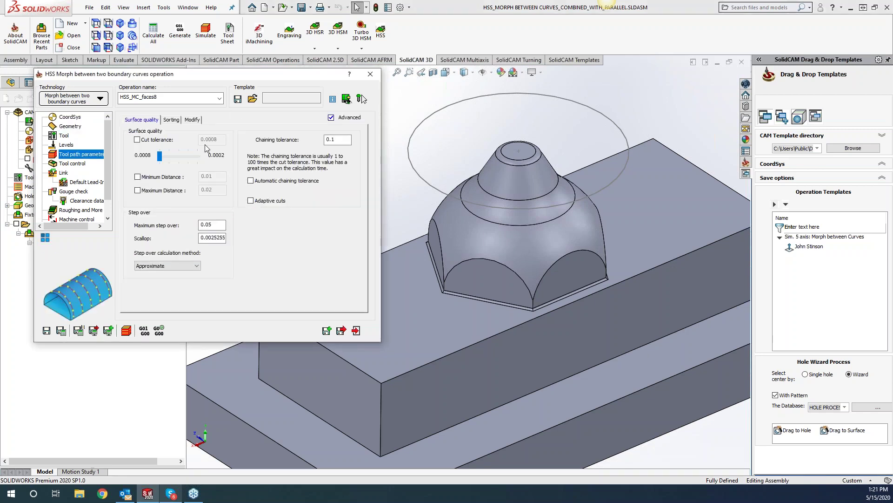
left_click(171, 119)
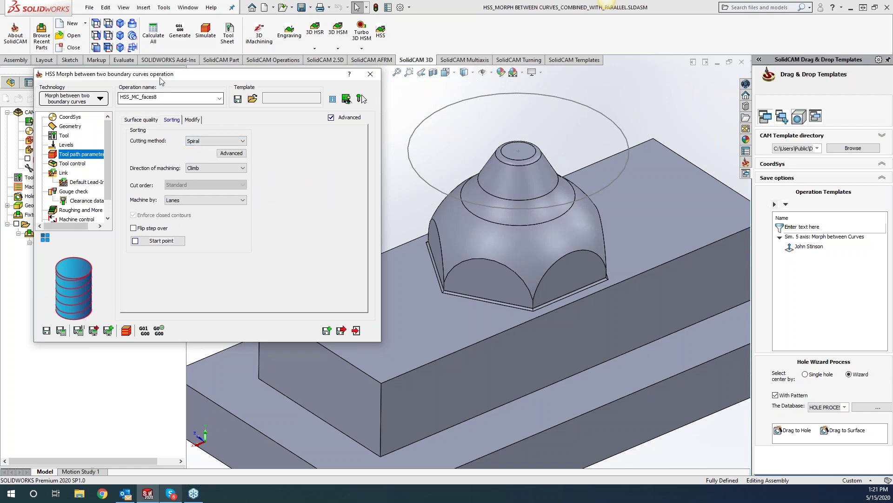
left_click_drag(161, 80, 202, 73)
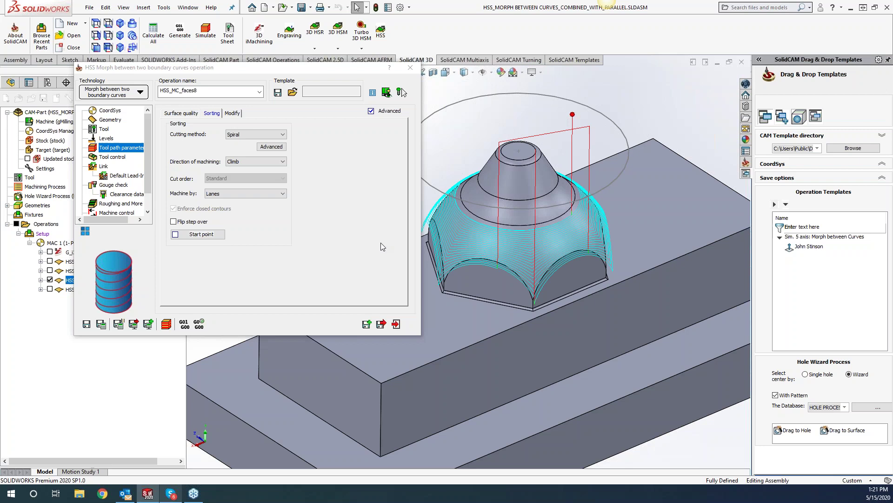
middle_click_drag(702, 444, 512, 214)
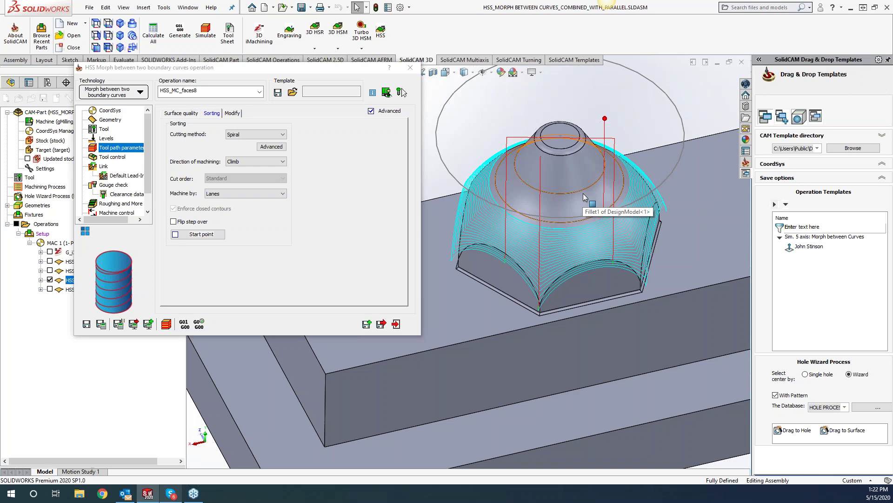
Set the operation's cutting method to One way, then save and recalculate it.
left_click(250, 136)
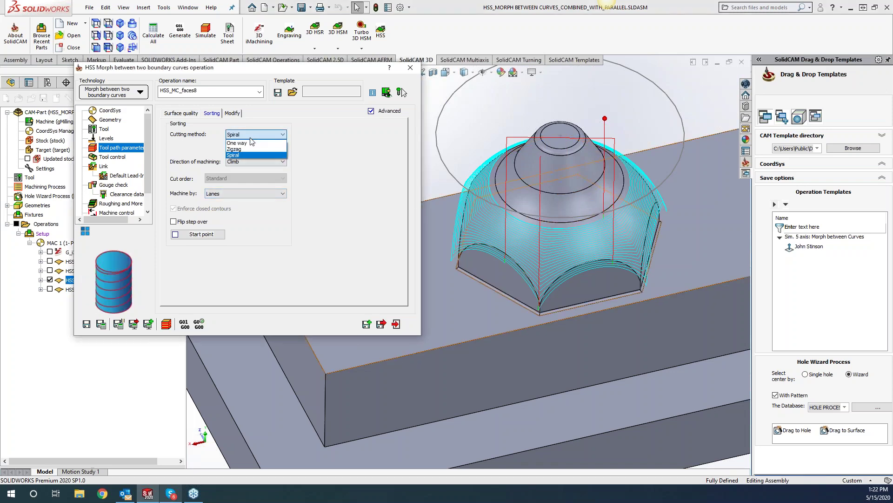
left_click(240, 148)
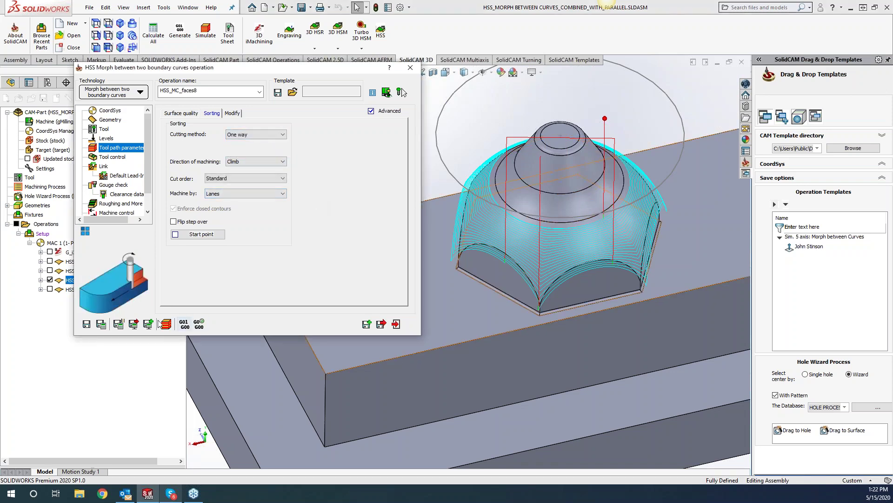
left_click(101, 324)
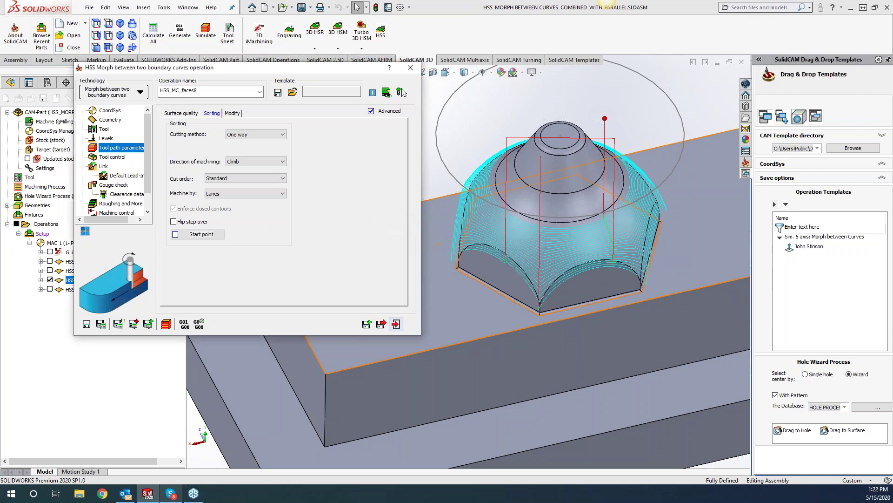
Set the HSS_MC_faces8 operation's cutting method to Spiral, then save, recalculate and close the operation.
middle_click_drag(634, 119, 642, 151)
scroll(641, 146, "down", 10)
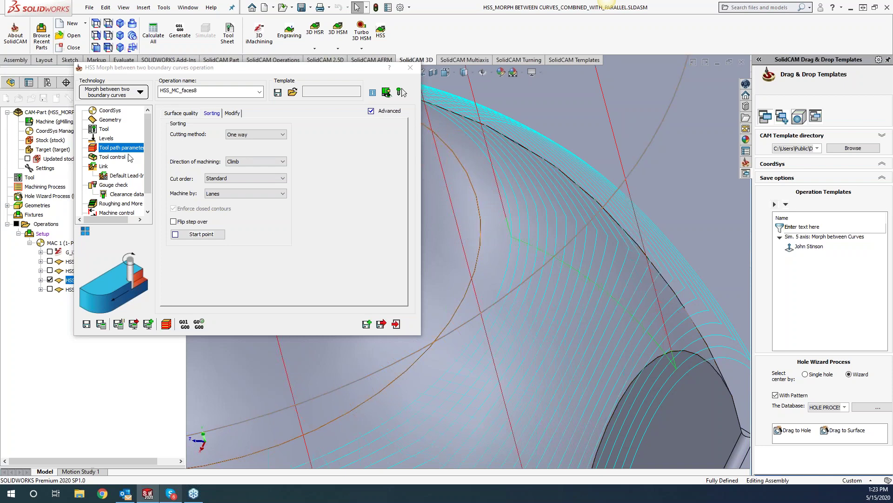
left_click(268, 135)
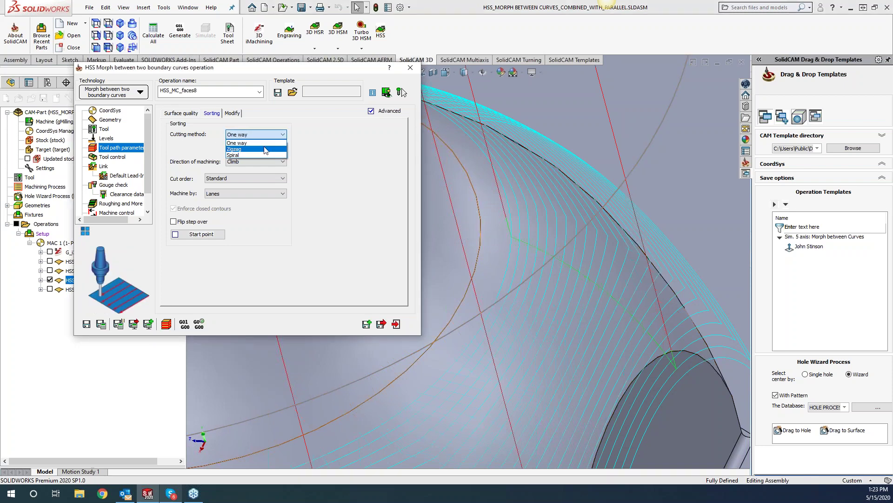
left_click(262, 154)
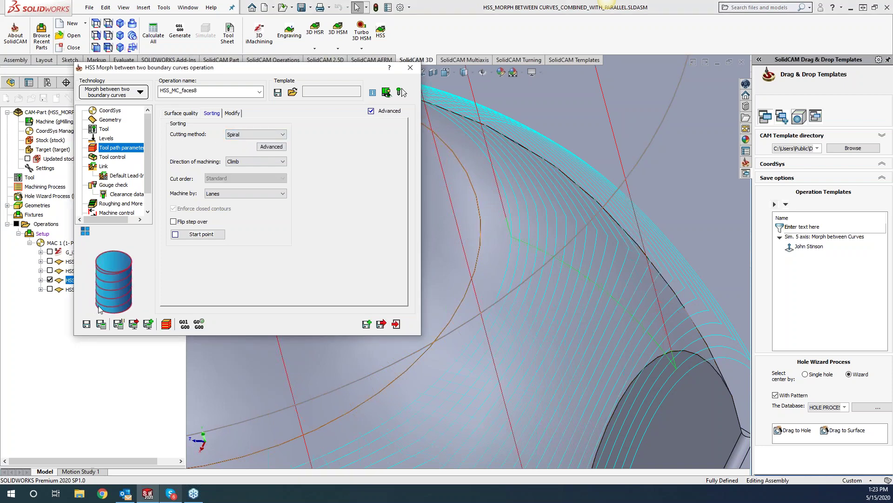
left_click(101, 326)
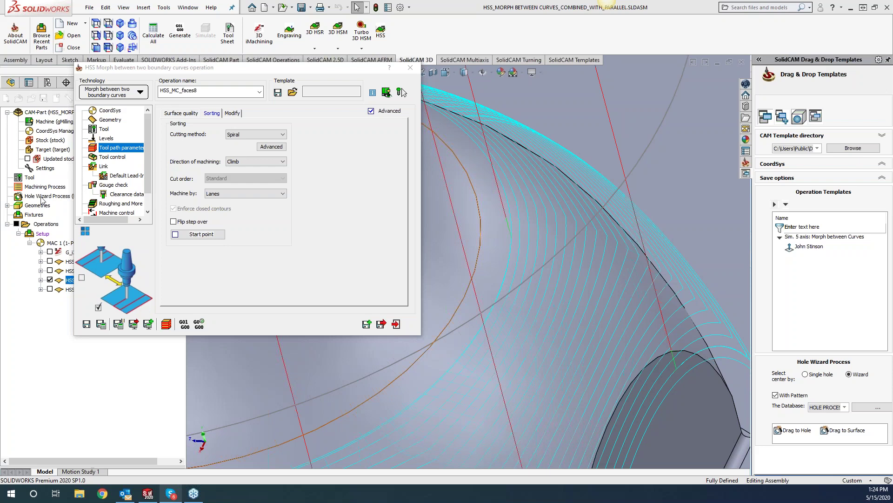
left_click(411, 68)
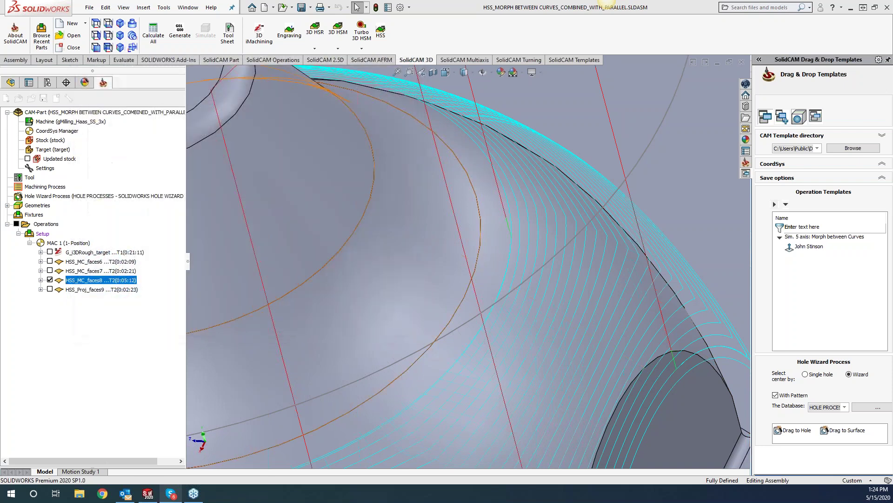
Close the dome assembly and create a new part document.
left_click(742, 62)
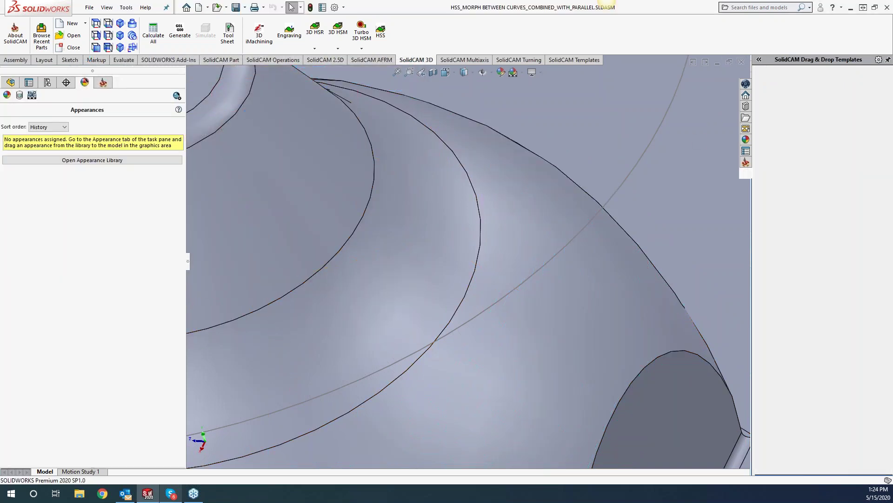
key("ctrl+n")
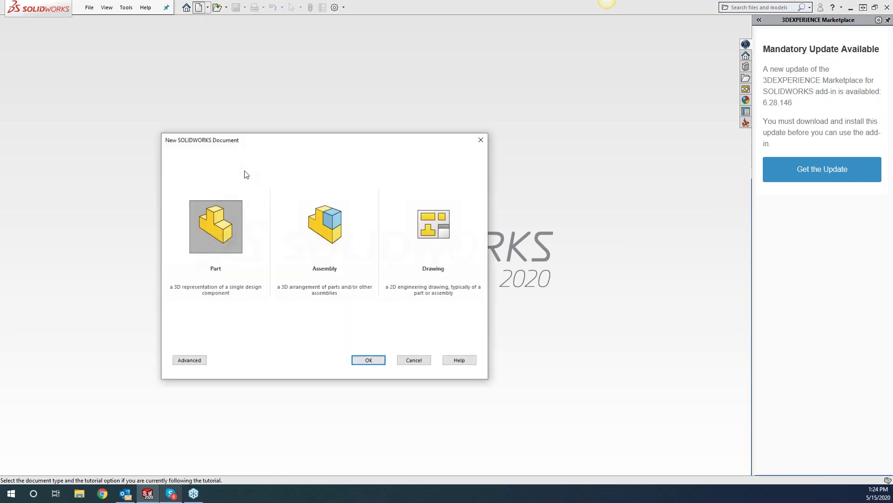
left_click(368, 360)
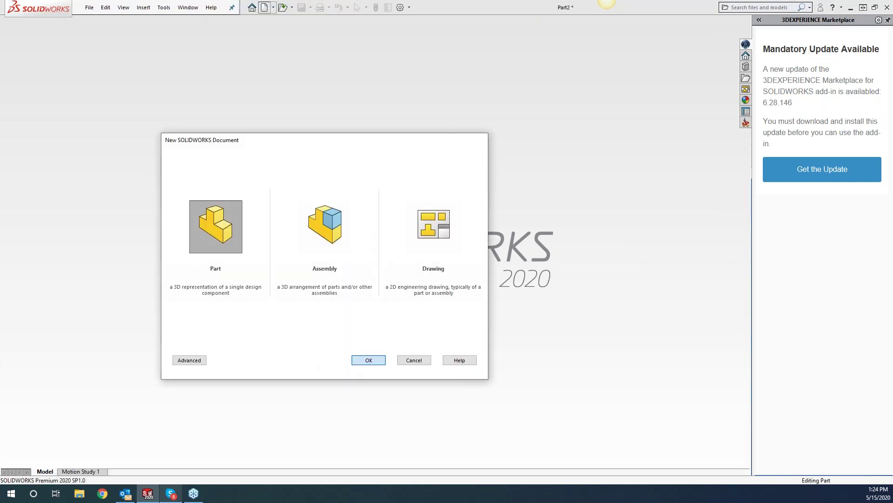
Sketch a corner rectangle about 5.00 by 2.88 in from the origin on the Front Plane.
right_click(55, 159)
left_click(61, 144)
left_click(61, 36)
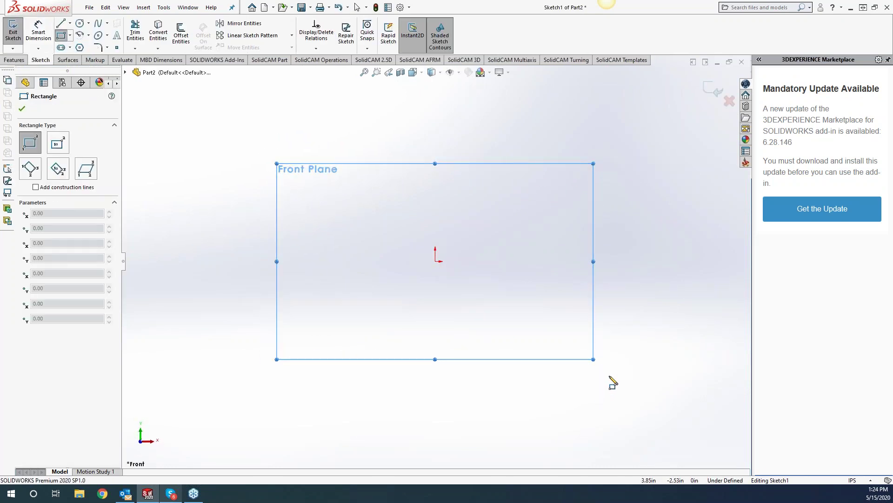
left_click(435, 261)
left_click(661, 391)
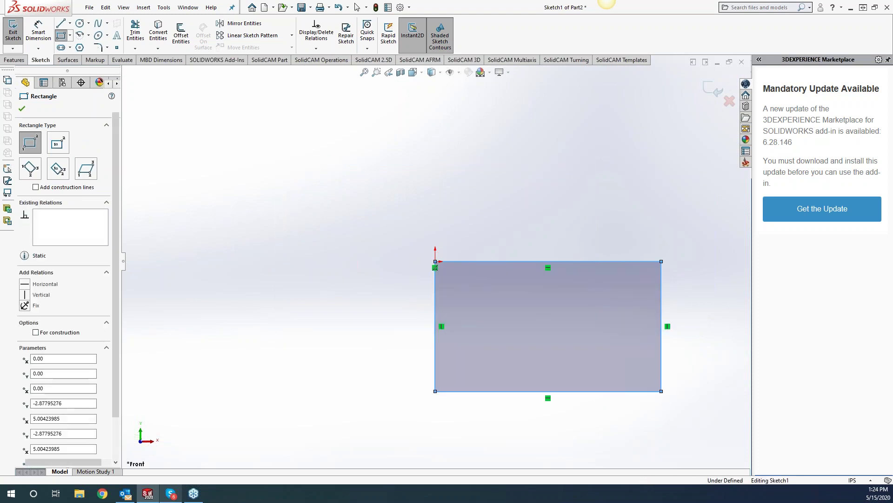
Dimension the rectangle's upper edge and its vertical edge at the origin to 10 in each.
key("d")
left_click(533, 261)
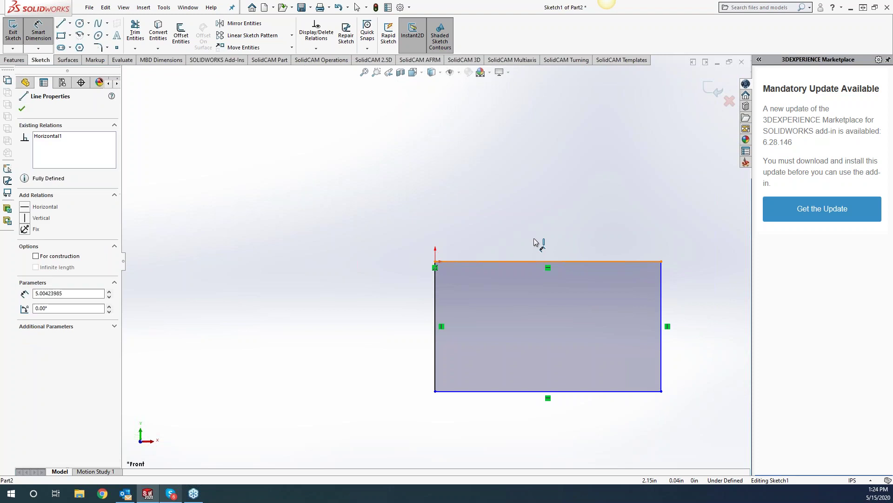
left_click(535, 238)
type("10")
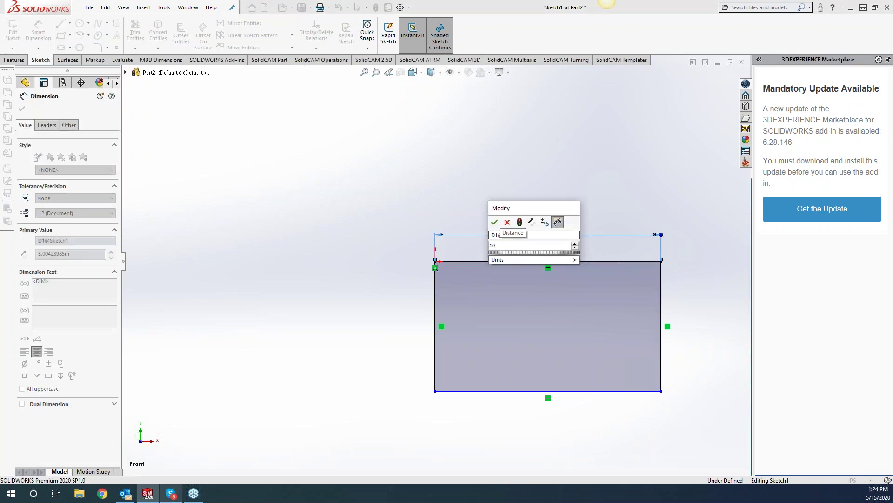
key("Return")
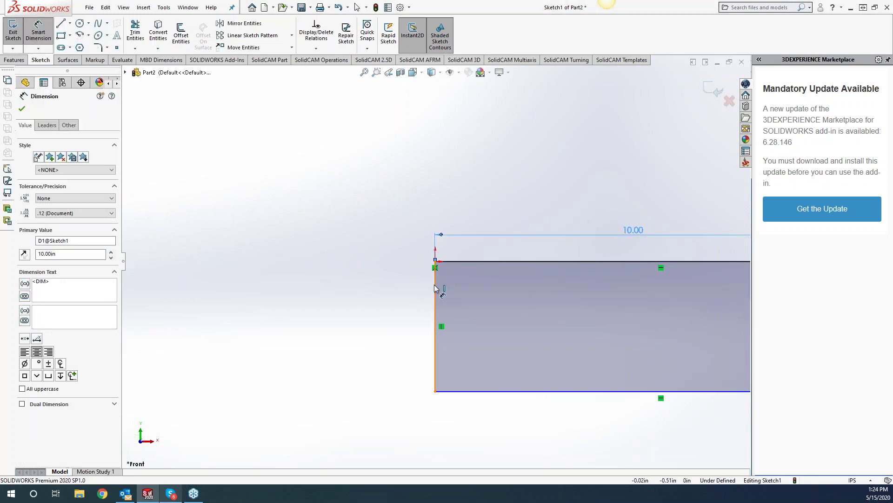
left_click(436, 291)
left_click(380, 305)
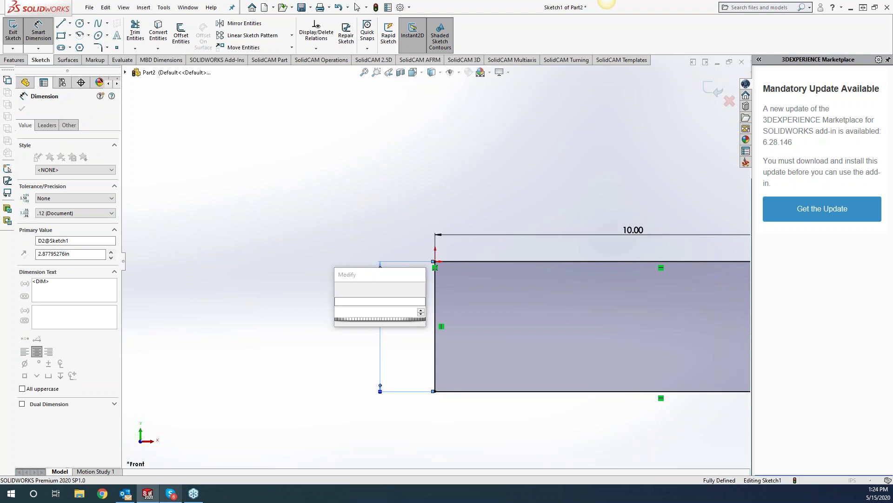
type("10")
key("Return")
Extrude the square sketch as a blind boss 0.50 in deep.
left_click(14, 60)
left_click(20, 33)
type(".50in")
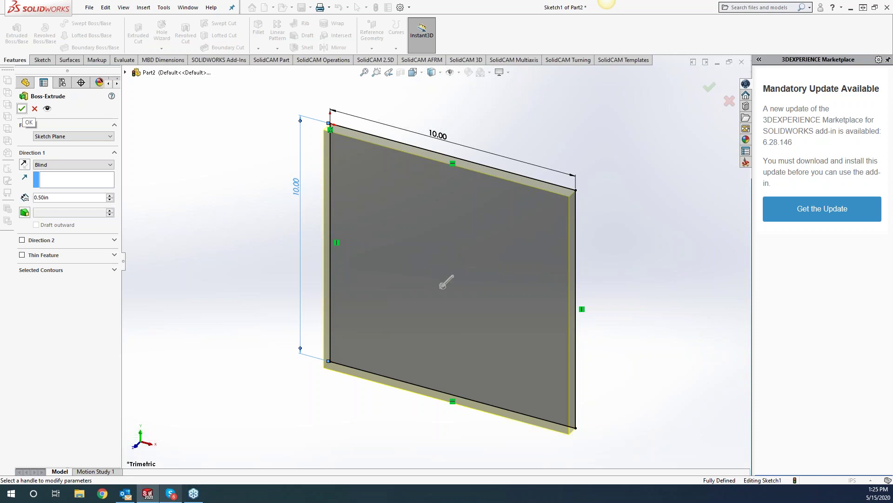
left_click(22, 109)
Open the plate's base sketch for editing and set the horizontal dimension to 500 mm.
left_click(449, 260)
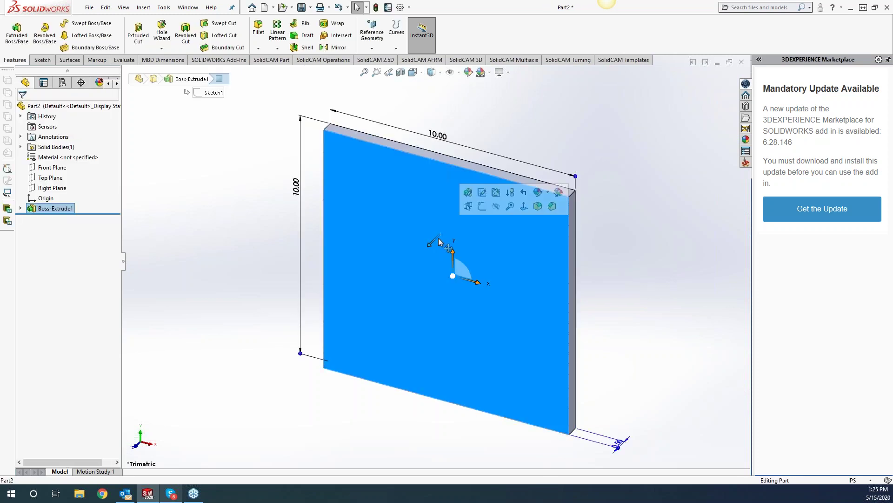
key("space")
left_click(442, 266)
left_click(230, 189)
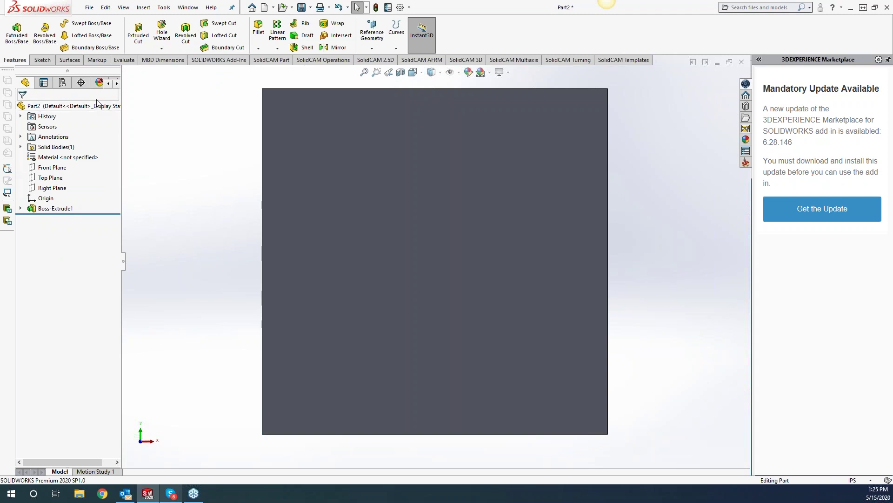
key("f")
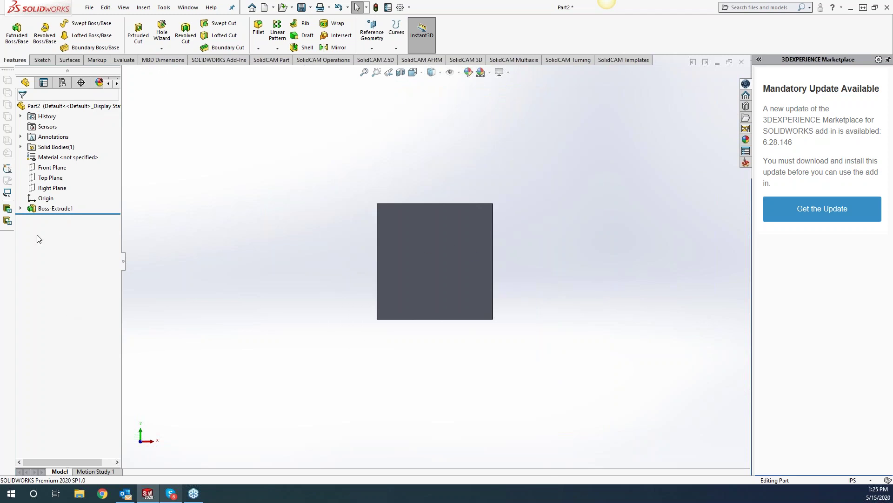
left_click(20, 209)
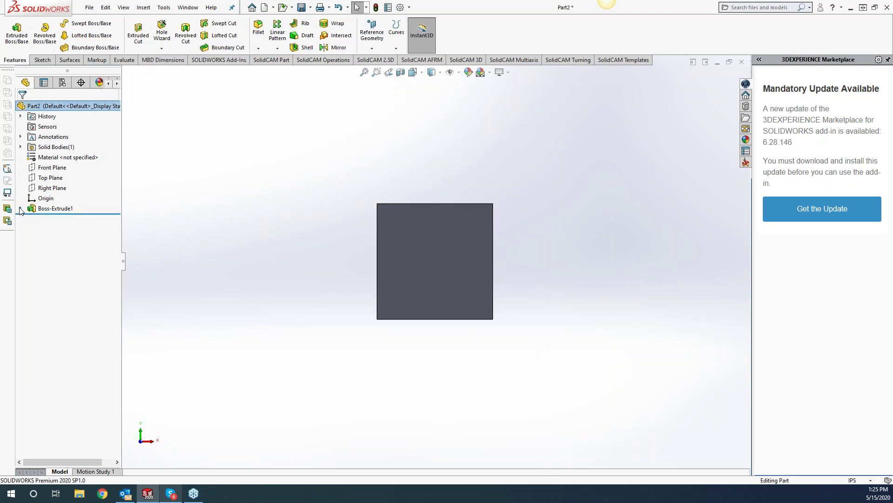
right_click(56, 224)
left_click(70, 193)
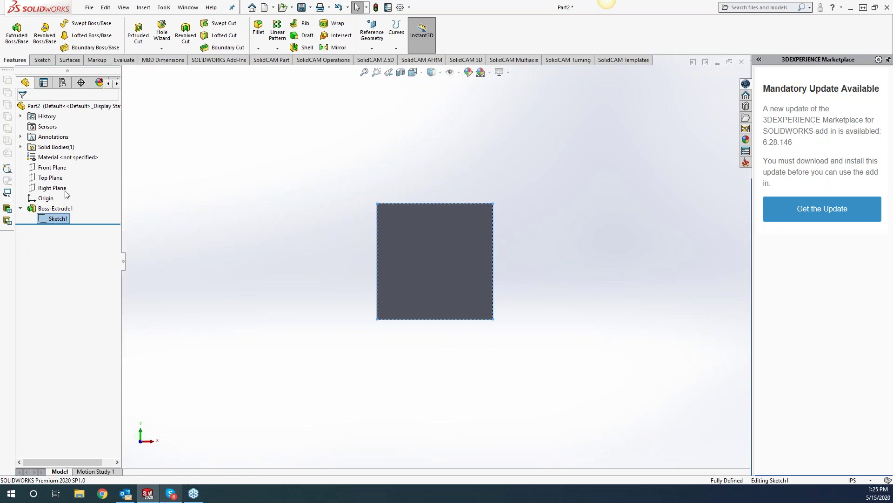
double_click(428, 192)
type("500mm")
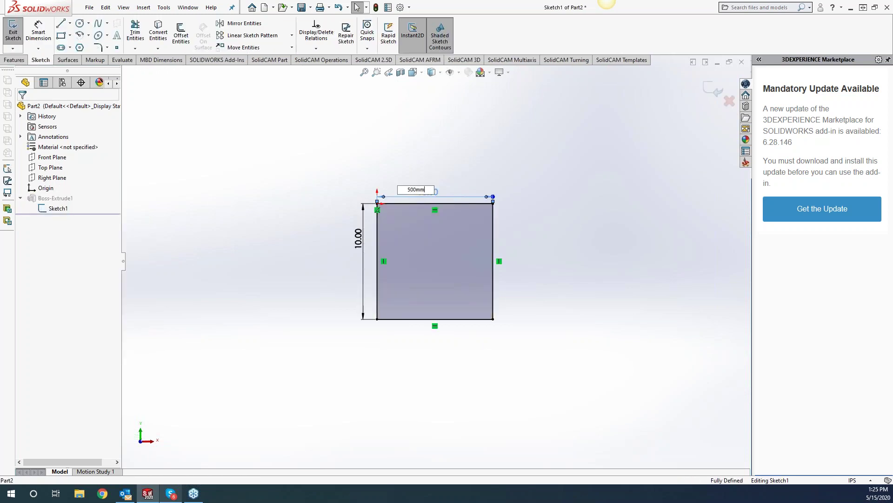
key("Return")
Set the rectangle's vertical dimension to 400 mm and exit the sketch to rebuild the plate.
double_click(359, 236)
type("4")
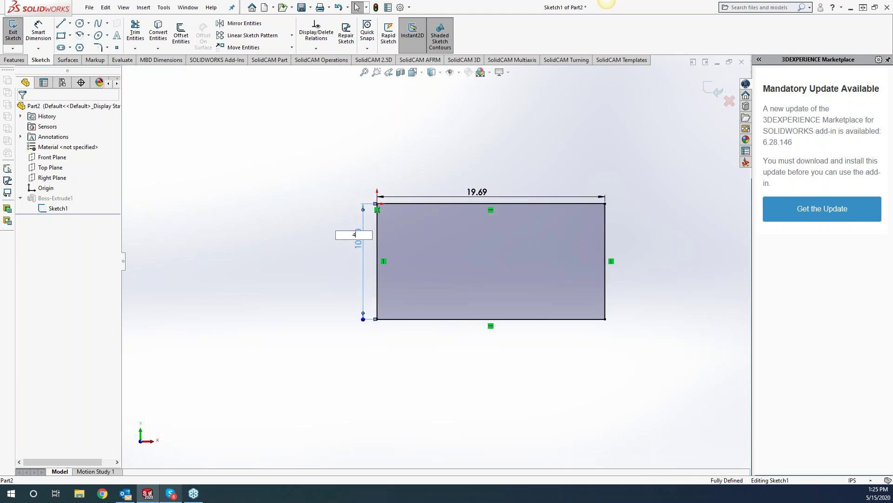
type("00mm")
key("Return")
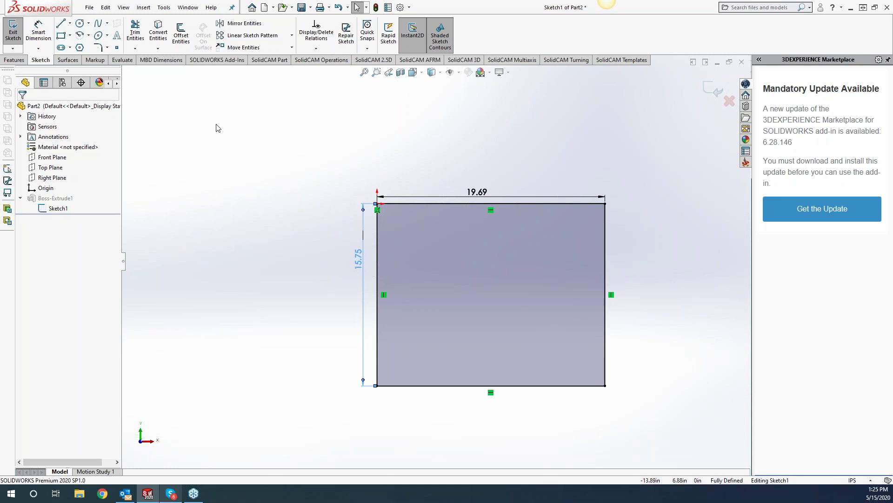
left_click(702, 106)
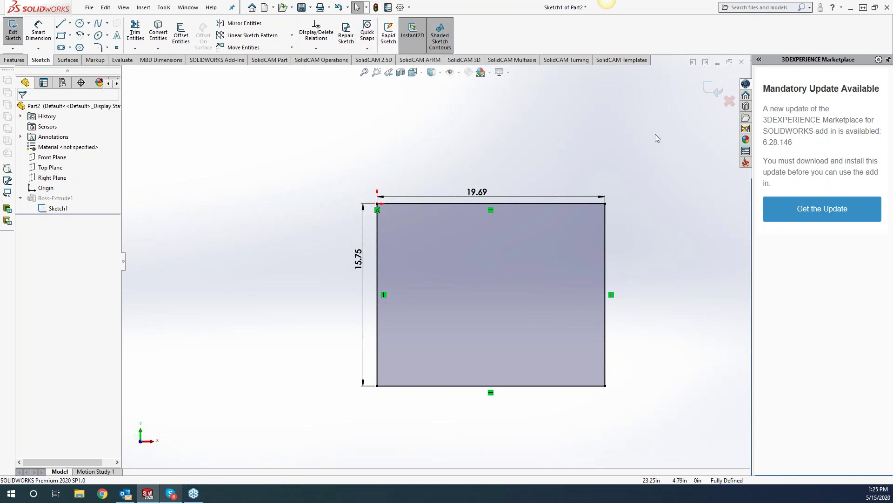
double_click(621, 127)
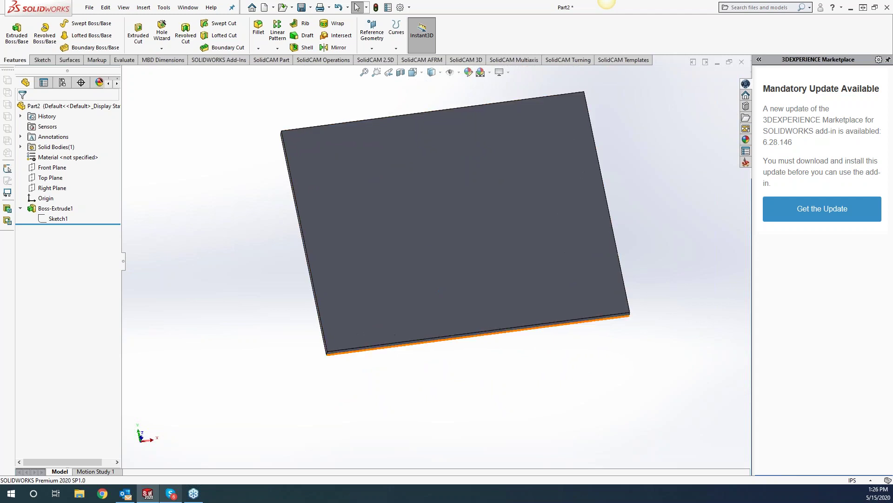
Start a sketch on the plate's large face and draw a circle of about 1.43 in radius near its middle.
right_click(421, 203)
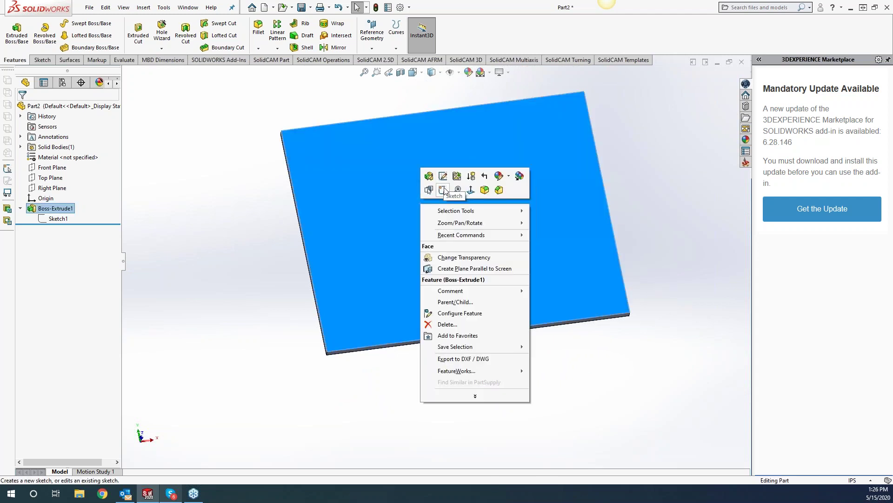
left_click(442, 189)
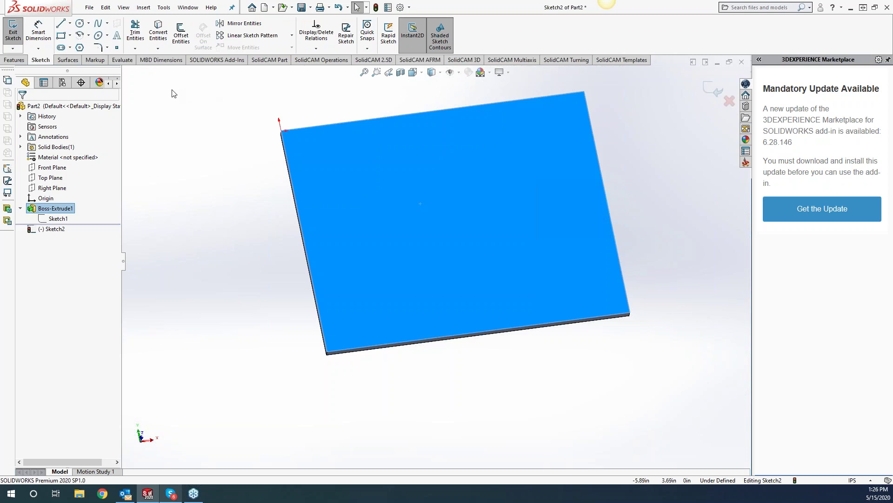
left_click(80, 23)
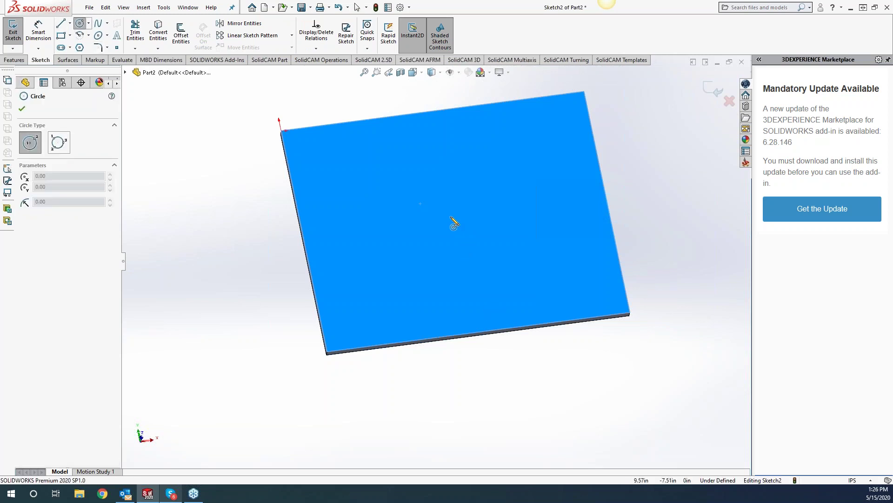
left_click(453, 207)
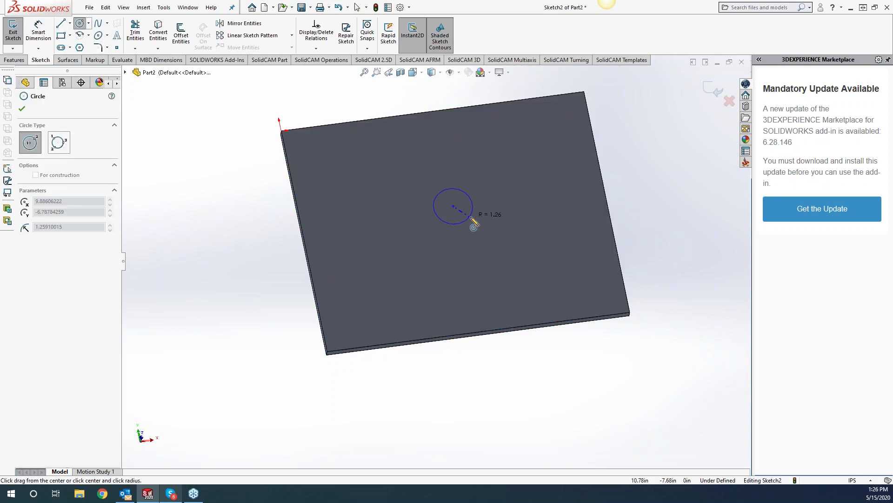
left_click(471, 219)
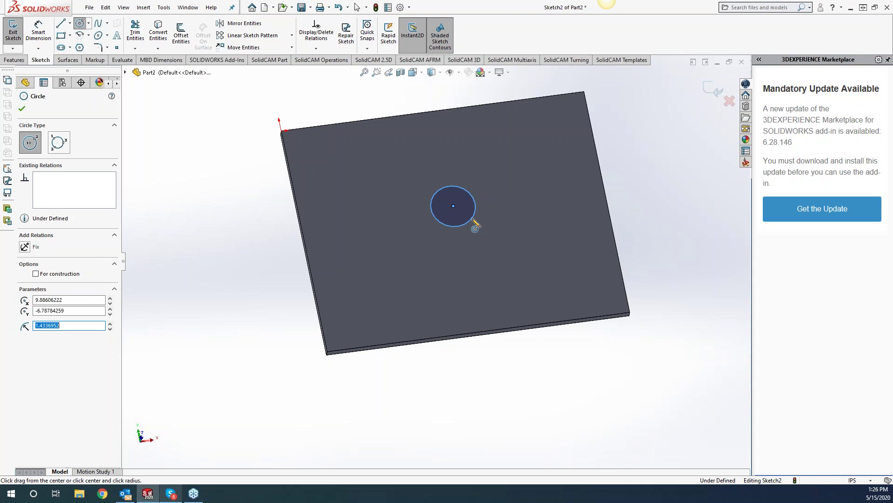
left_click(472, 219)
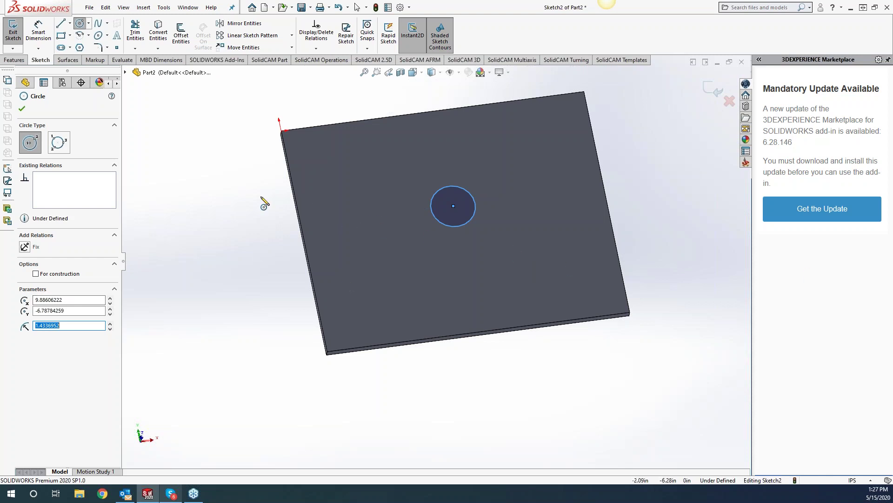
Draw a second circle of about 2.52 in radius concentric with the first one.
left_click(453, 207)
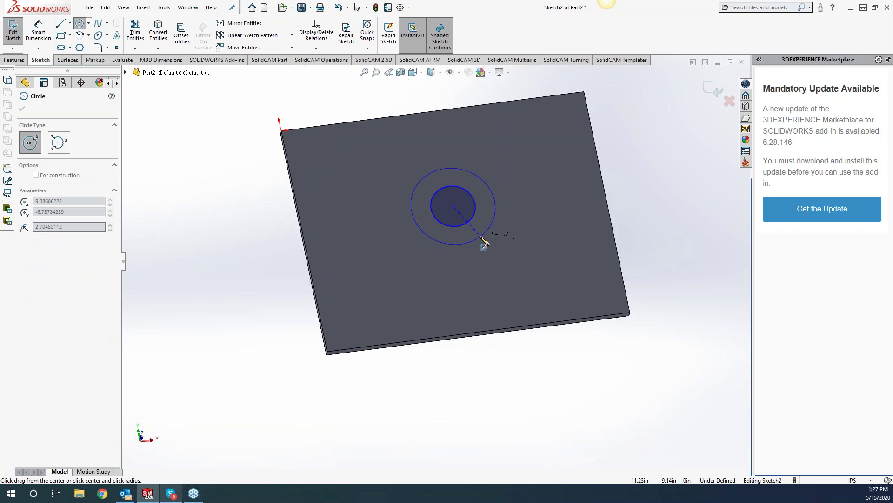
left_click(480, 236)
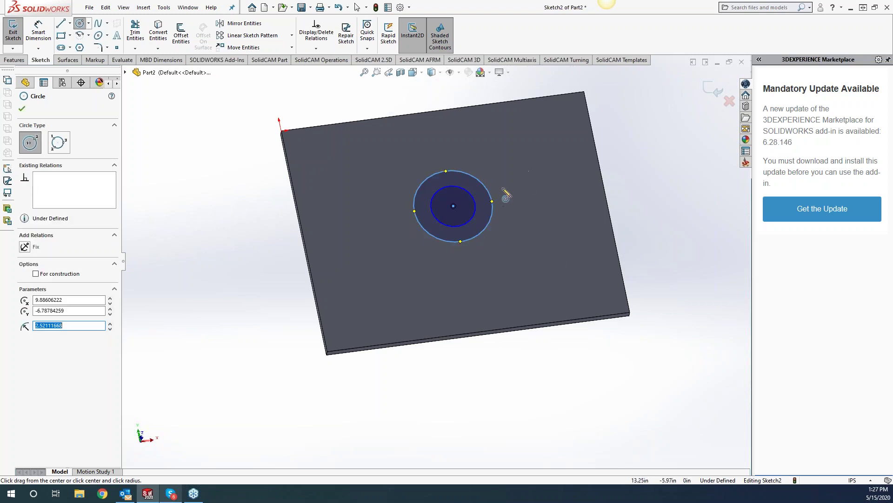
scroll(649, 233, "down", 2)
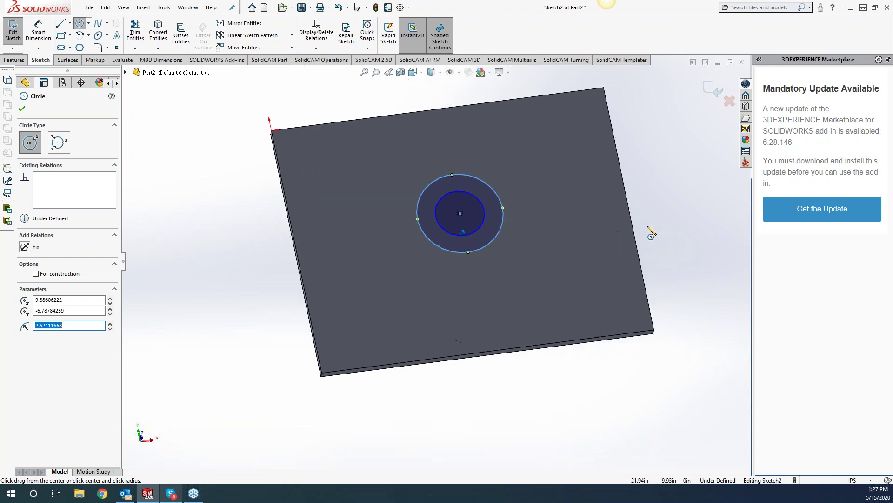
scroll(649, 228, "down", 2)
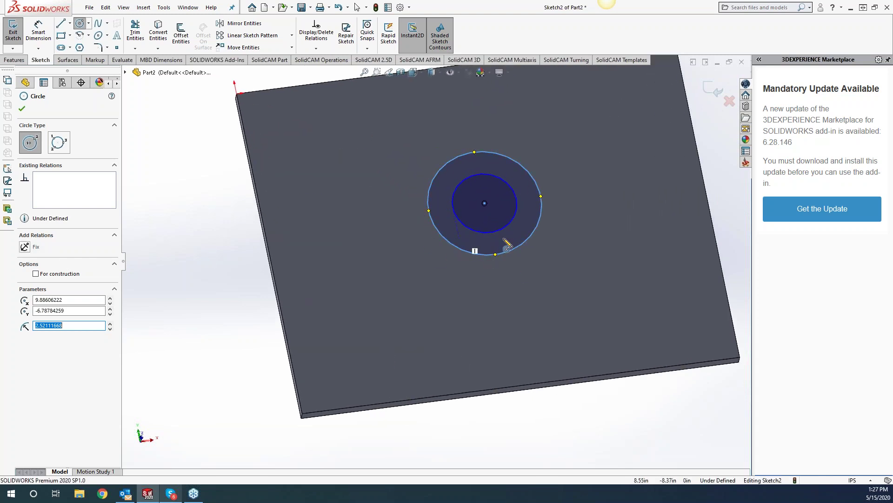
Resize the two concentric circles to radii of about 5.31 in for the outer and 4.55 in for the inner.
key("Escape")
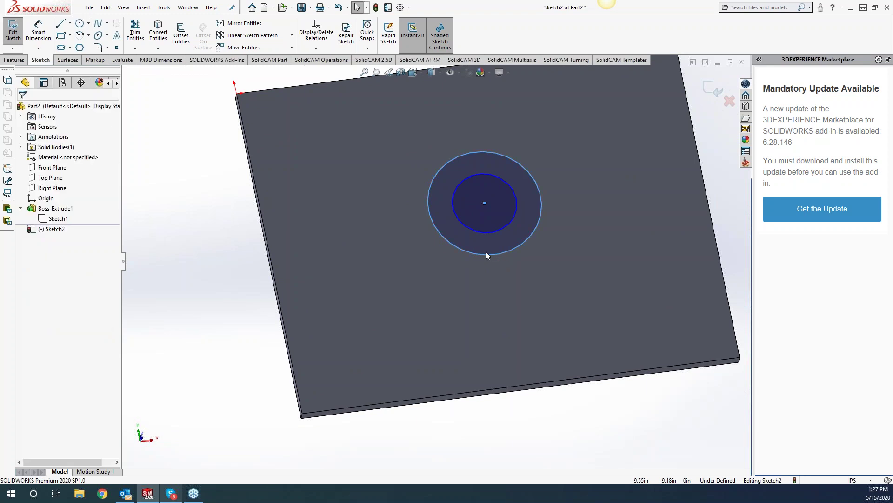
left_click_drag(474, 231, 426, 295)
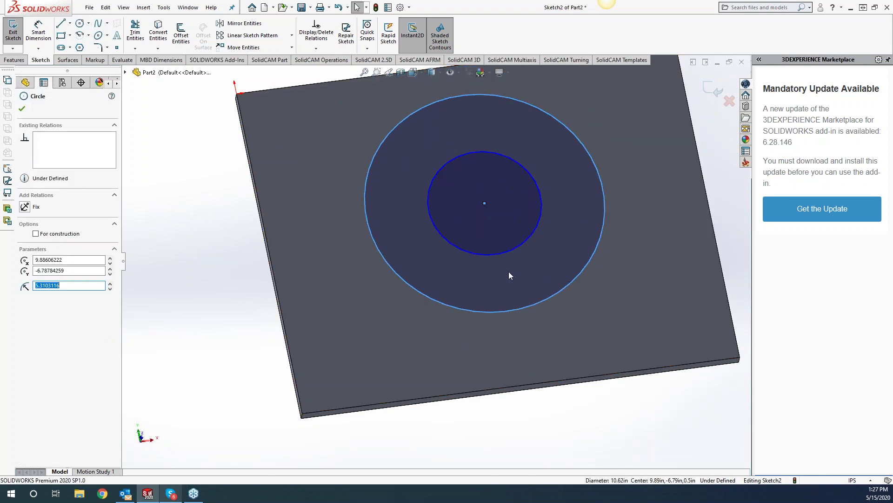
left_click_drag(477, 254, 464, 294)
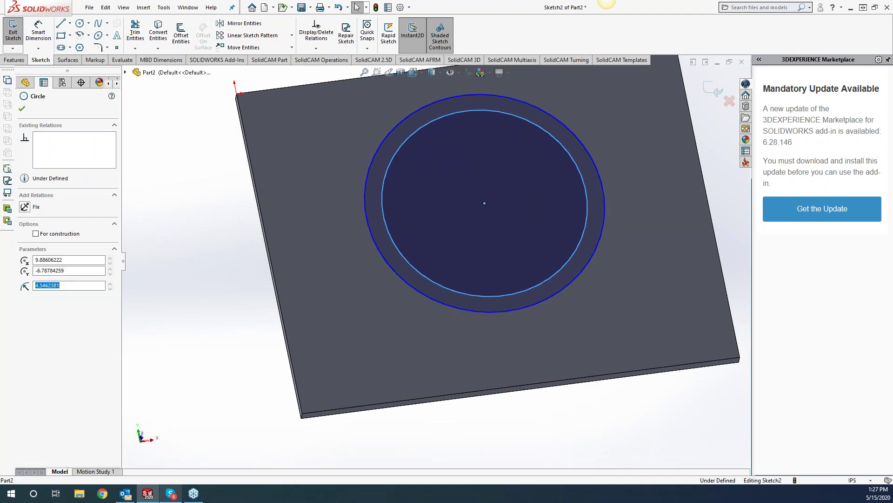
Extrude the ring region between the two circles 0.50 in blind, merged with the plate.
left_click(14, 60)
left_click(17, 32)
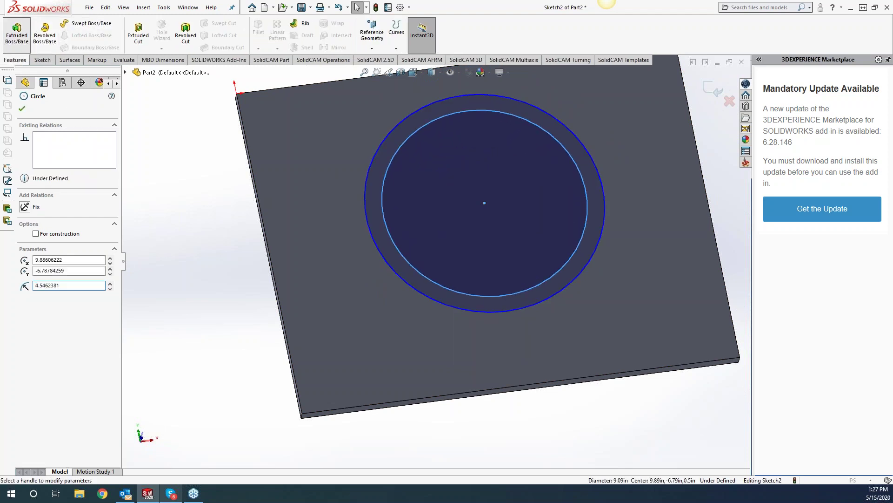
left_click(35, 281)
left_click(375, 215)
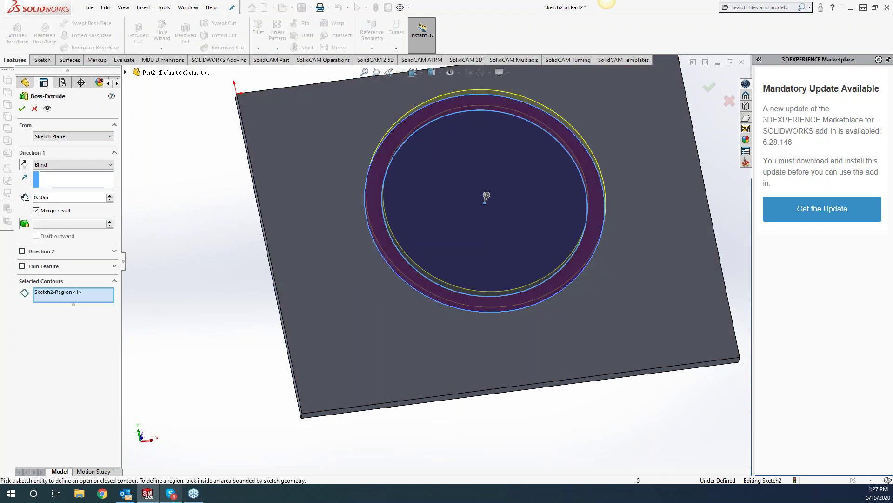
left_click(21, 109)
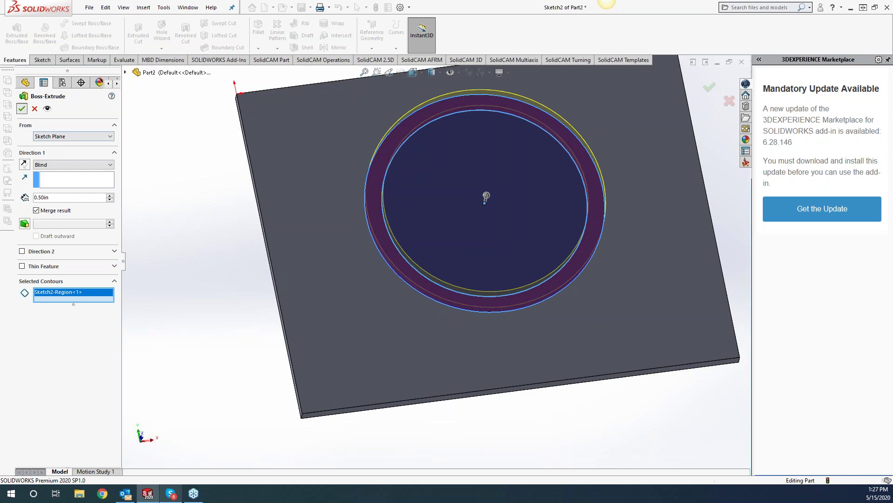
left_click(212, 371)
middle_click_drag(161, 336, 111, 319)
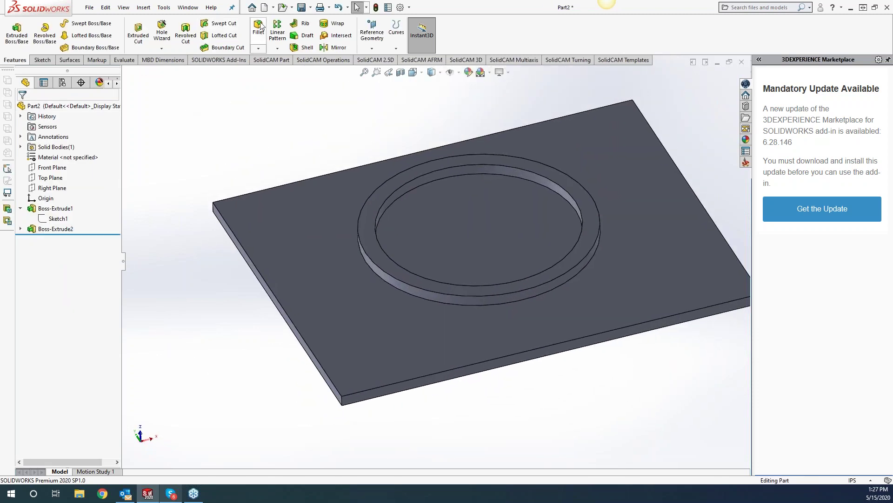
Save the model as Part2.SLDPRT and create an external milling CAM-Part from it in inches.
left_click(301, 7)
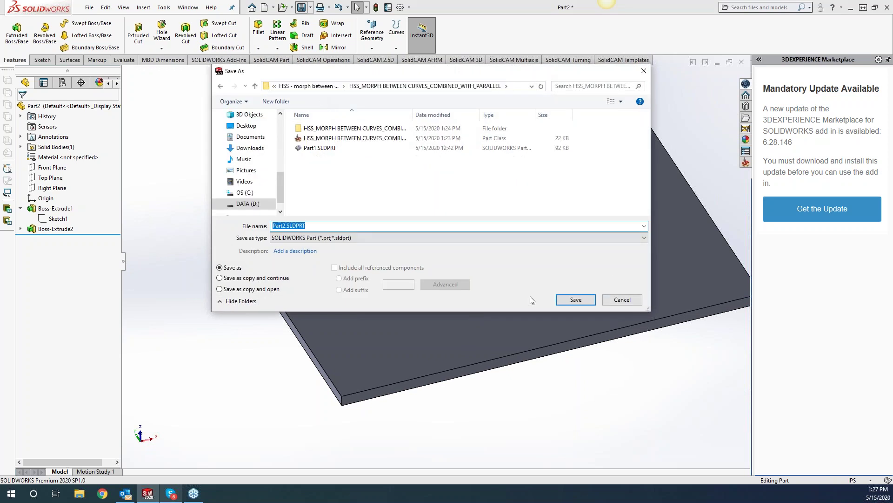
left_click(576, 299)
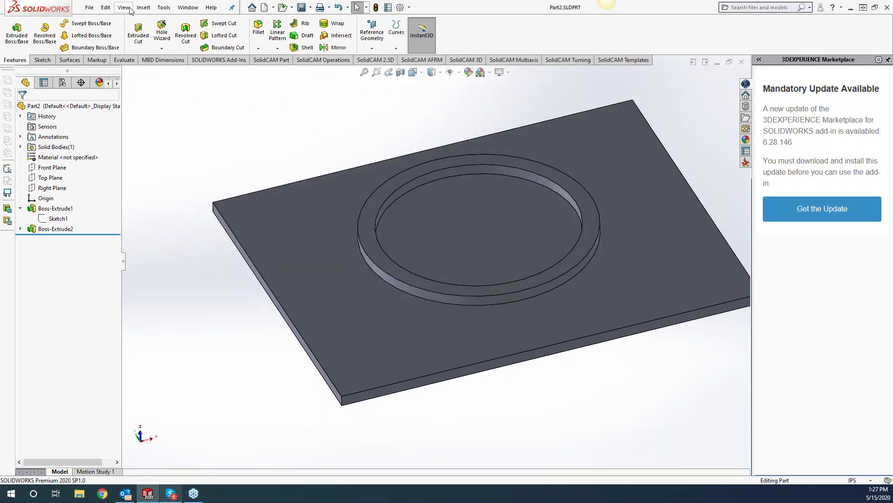
left_click(164, 7)
mouse_move(218, 52)
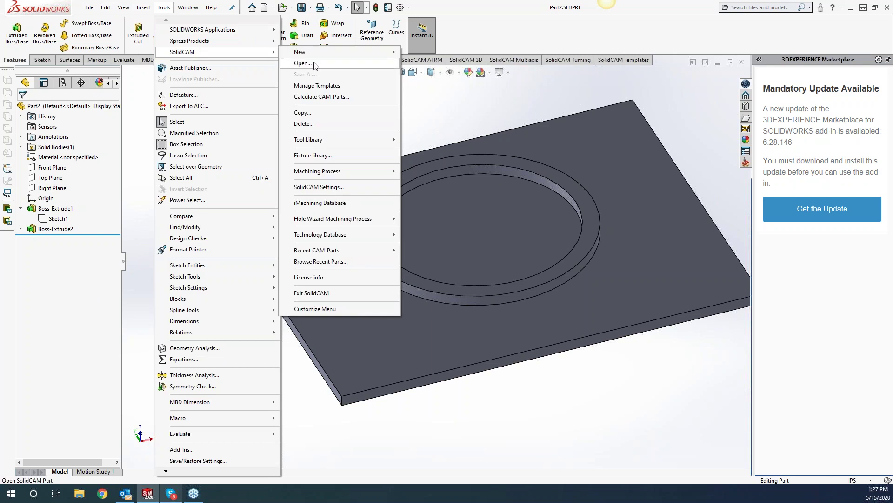
mouse_move(391, 52)
left_click(423, 51)
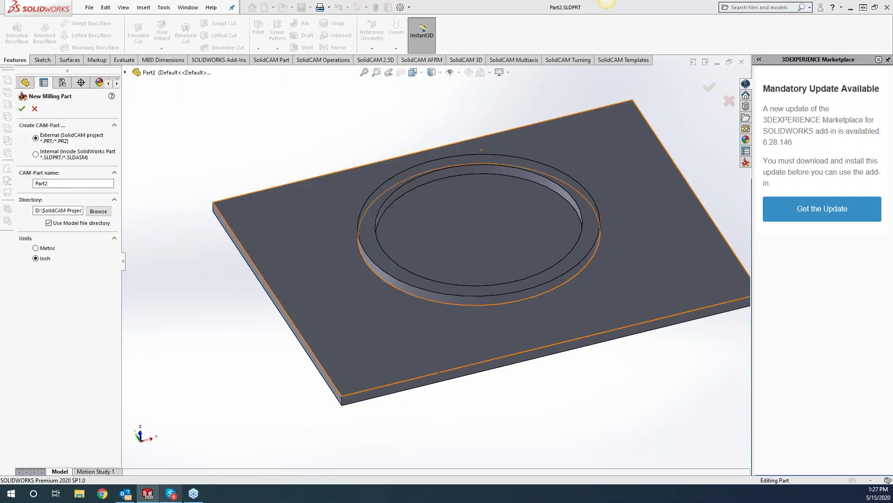
left_click(22, 110)
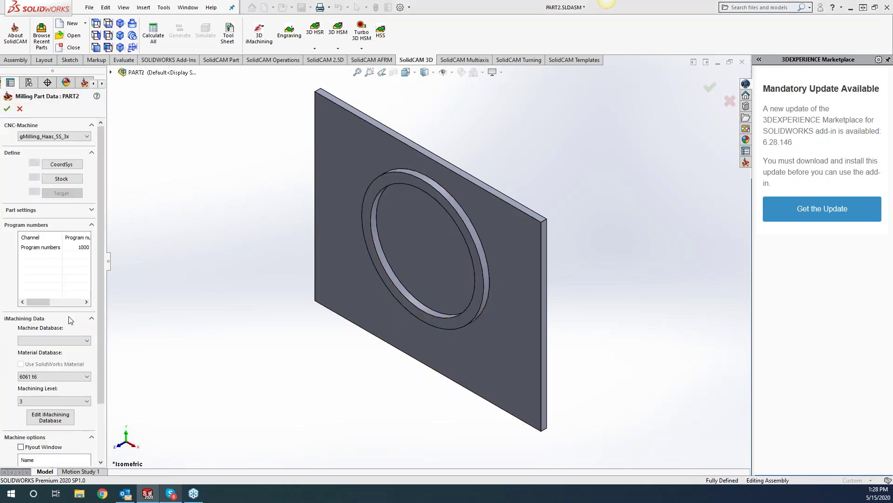
Define machine coordinate system 1 from the plate's large face, with its origin at the top center of the model box.
left_click(69, 165)
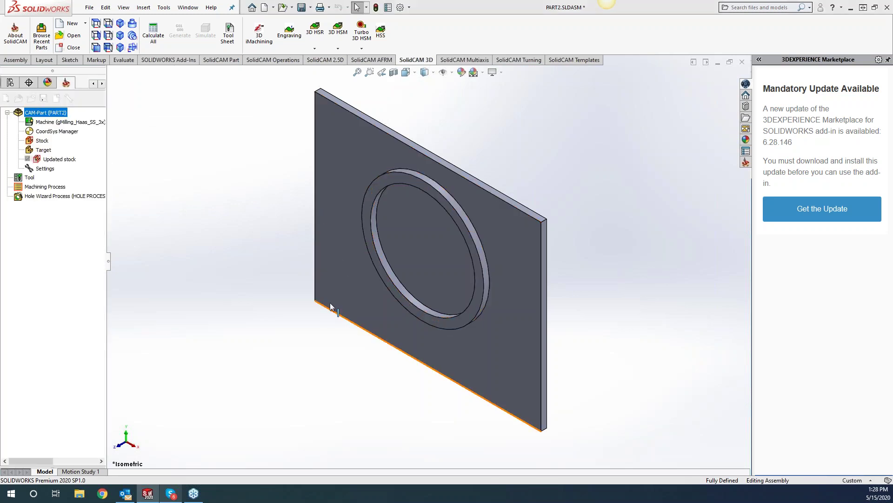
left_click(407, 235)
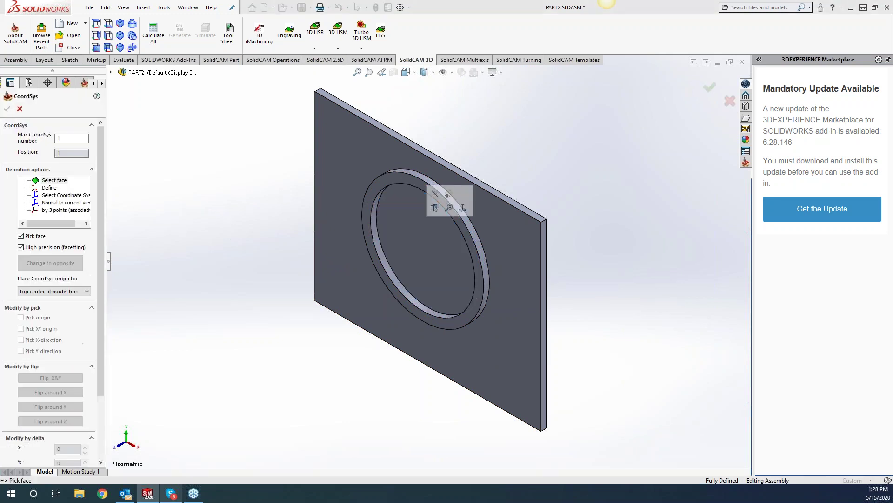
left_click(333, 261)
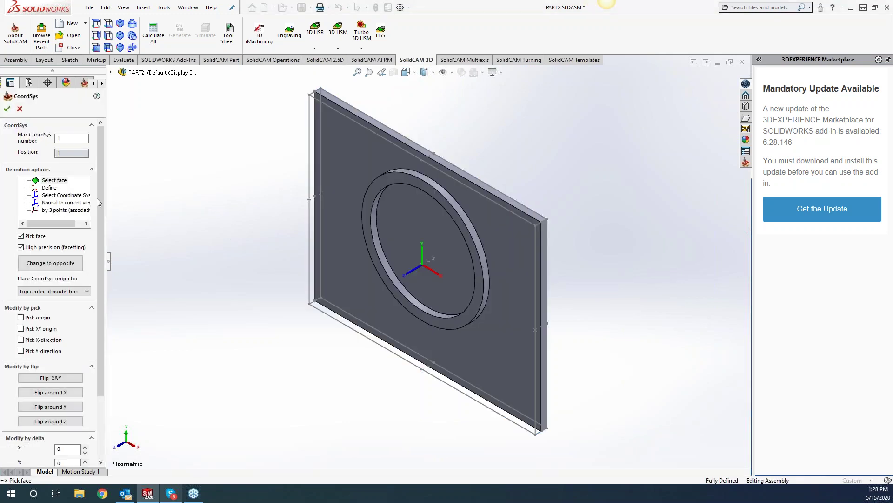
left_click(7, 108)
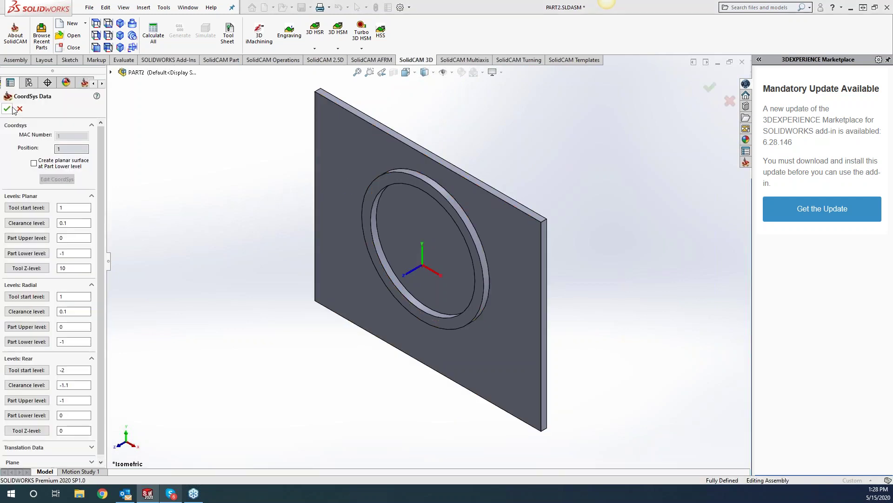
key("Return")
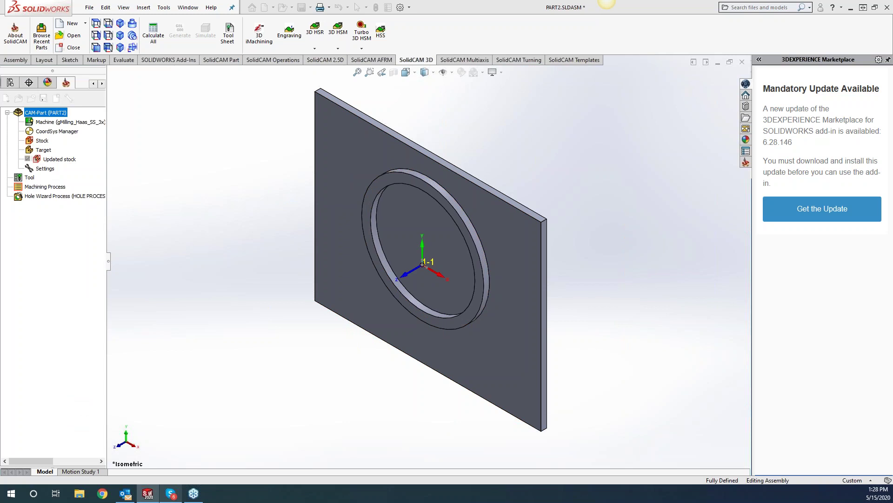
left_click(8, 108)
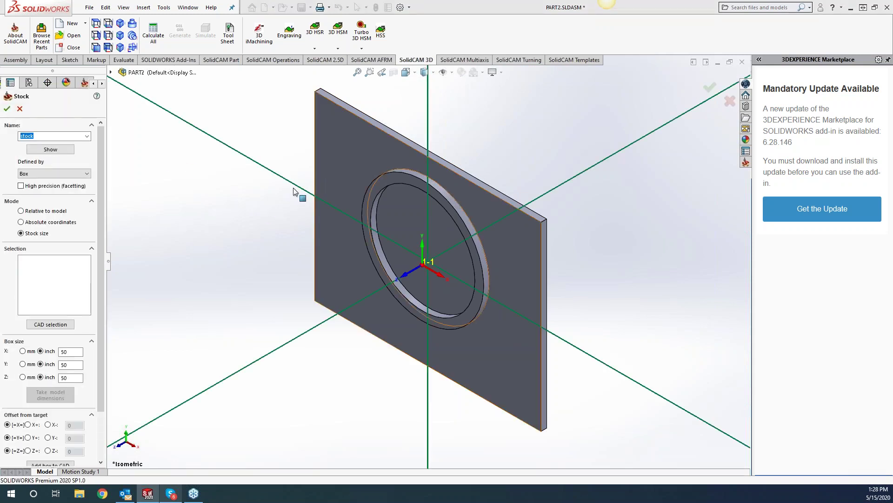
Define a box stock from the plate body and accept the milling part data.
left_click(316, 193)
scroll(56, 372, "down", 2)
left_click(7, 108)
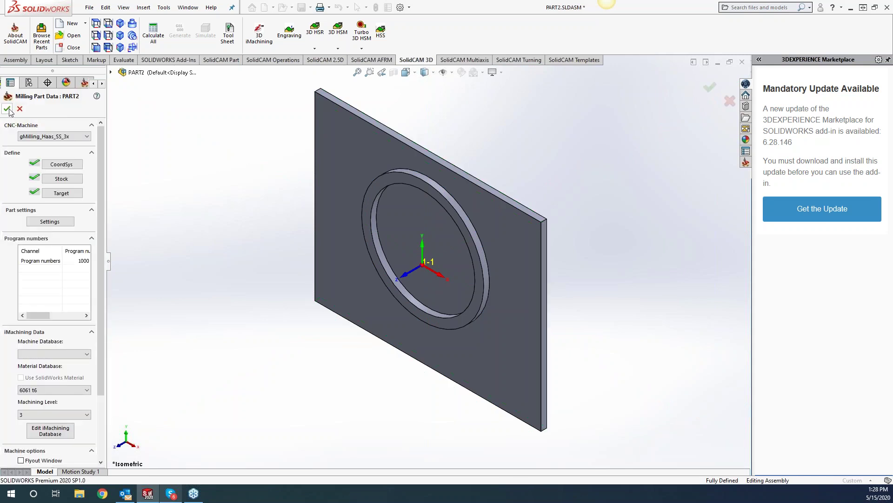
left_click(7, 108)
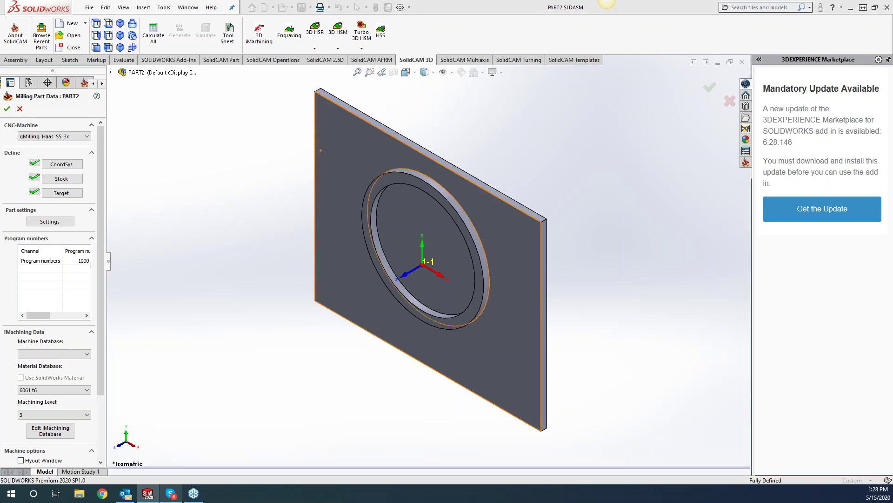
Start a 2.5D Face Milling operation on MAC 1 (1- Position) using the updated stock as geometry.
left_click(326, 60)
middle_click_drag(493, 335, 507, 267)
middle_click_drag(364, 223, 334, 242)
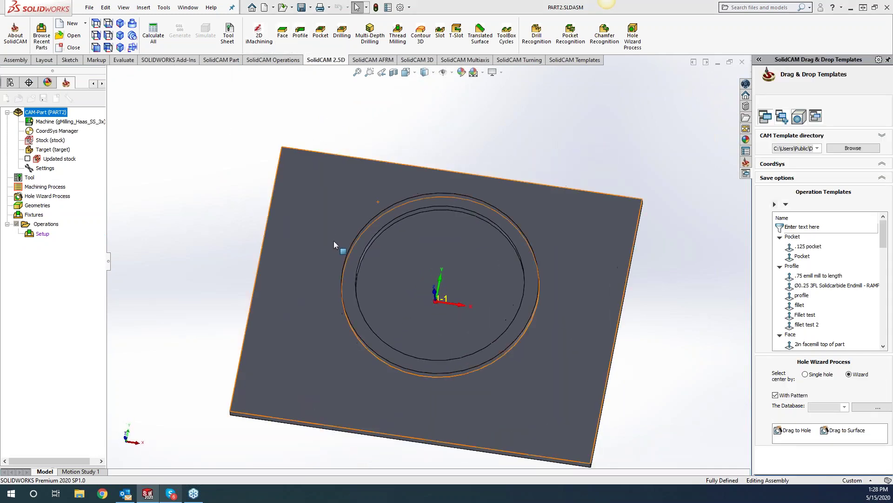
left_click(282, 32)
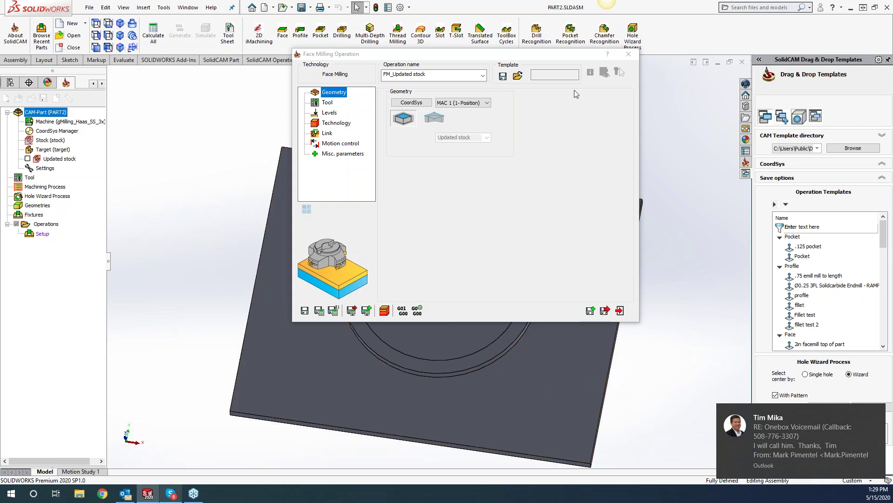
left_click_drag(537, 55, 294, 54)
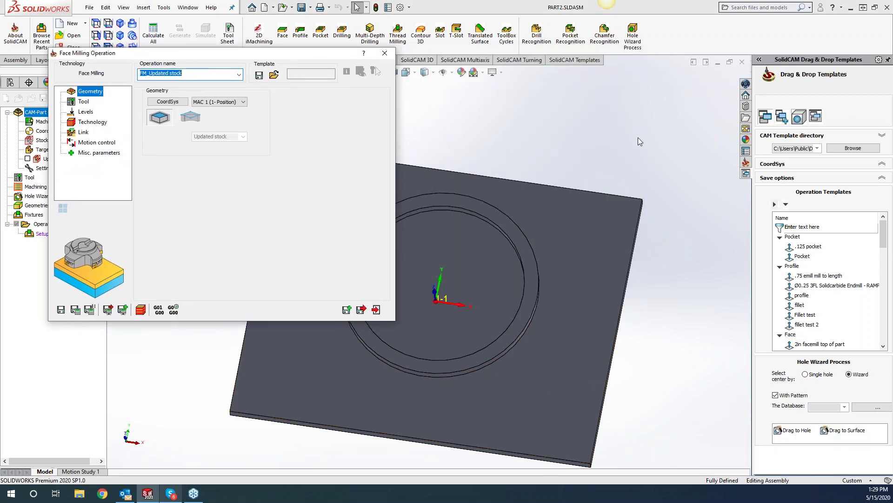
middle_click_drag(555, 227, 515, 202)
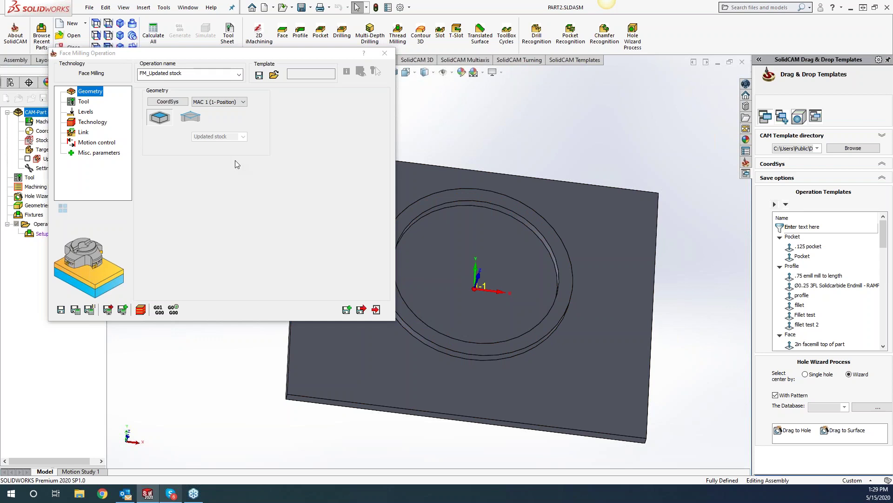
Switch the face milling geometry from the updated stock to the facemill geometry and back to the updated stock.
left_click(446, 195)
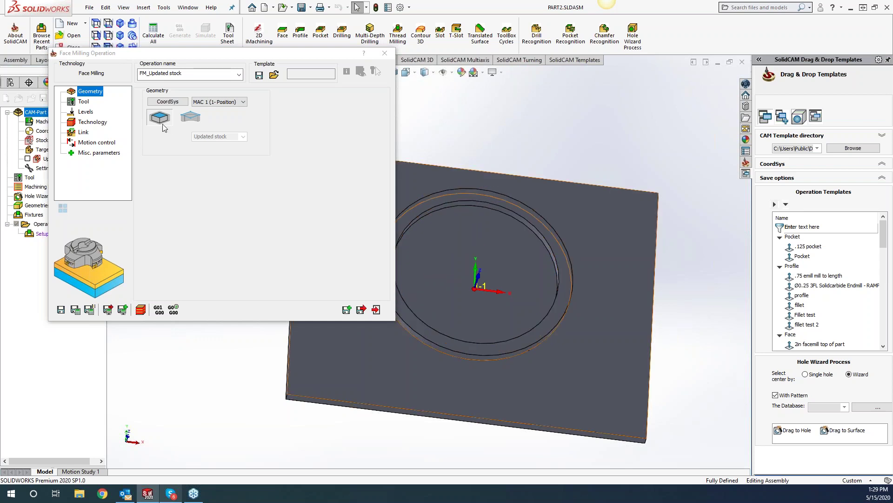
left_click(191, 117)
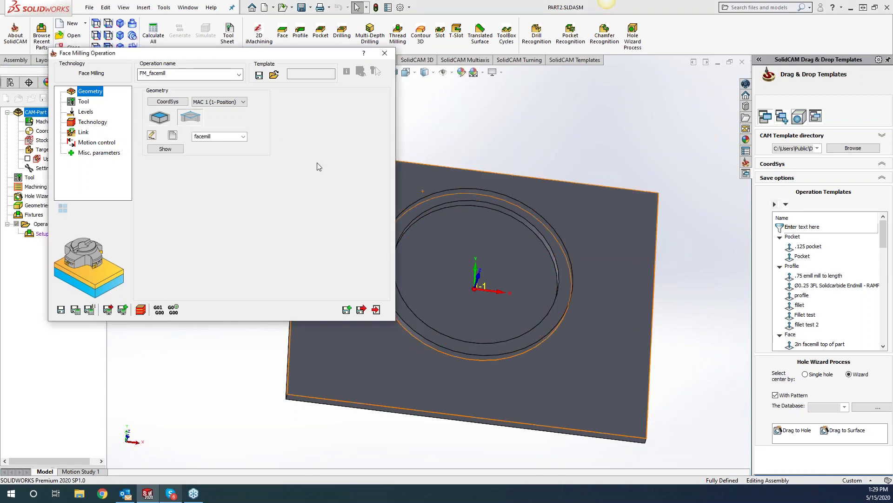
left_click(154, 118)
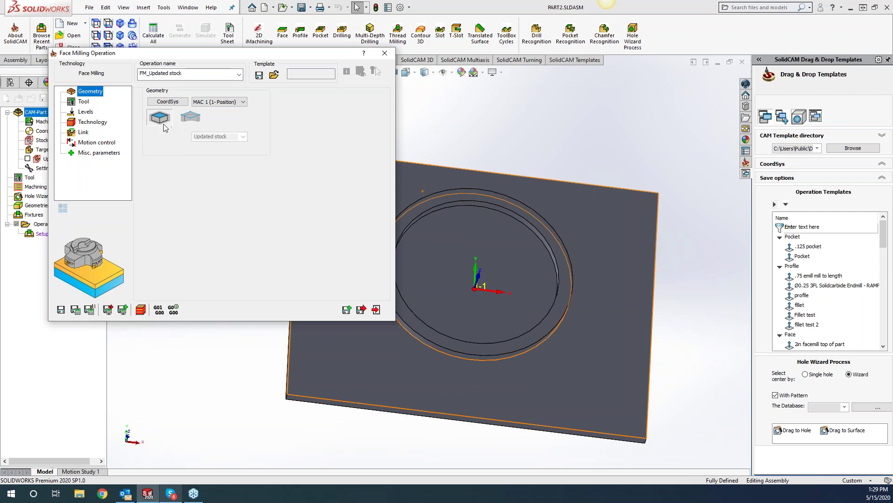
Add a 2 in diameter face mill as tool 1 and select it for the face milling operation.
left_click(85, 102)
left_click(194, 234)
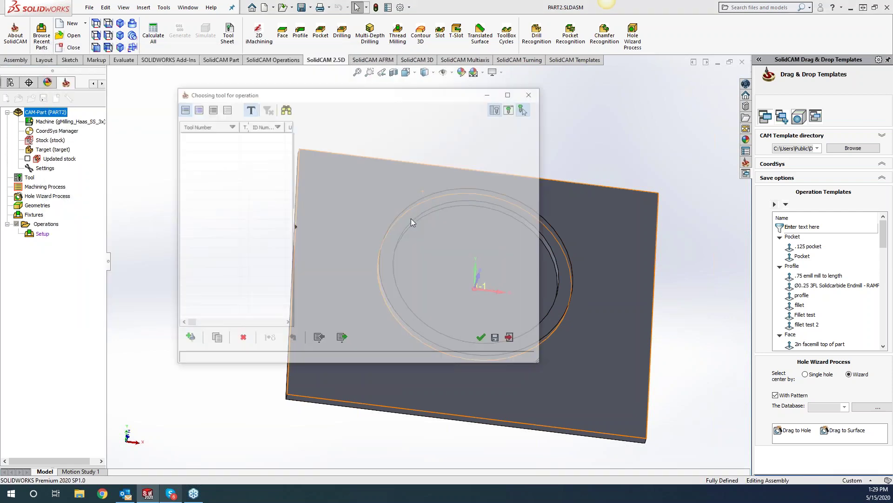
left_click(187, 339)
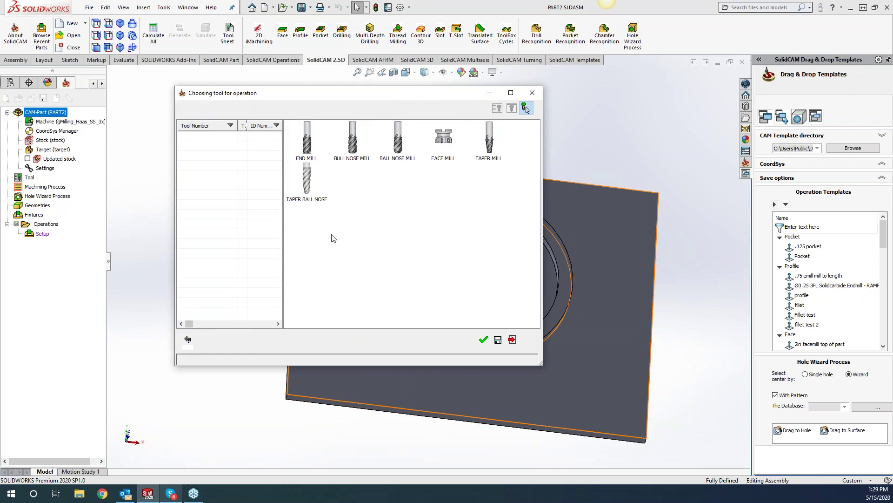
left_click(406, 155)
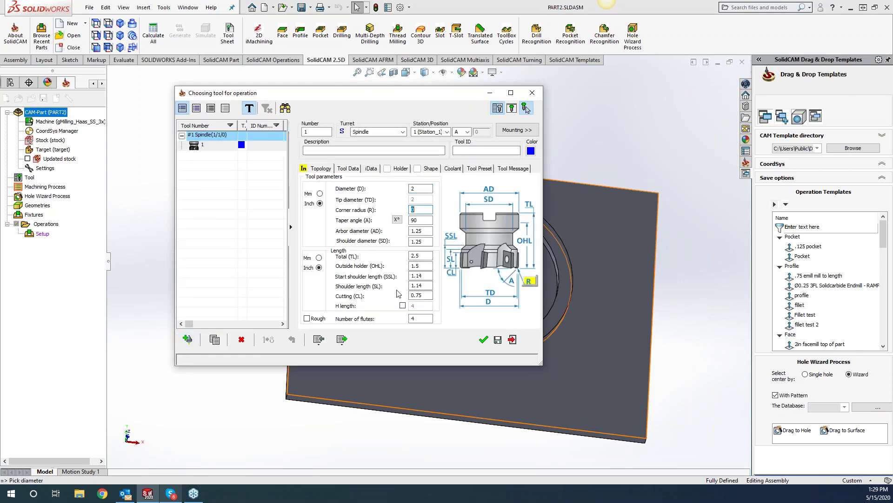
left_click(123, 226)
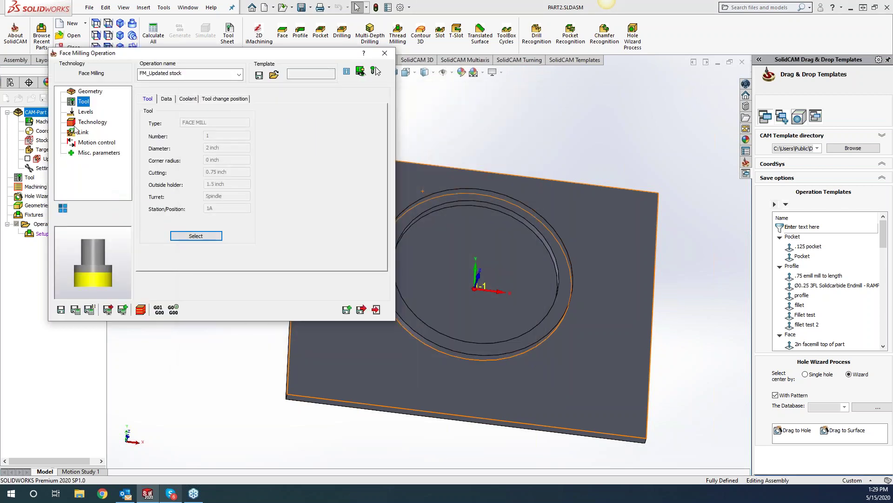
Check the milling levels, save and calculate the Hatch face milling toolpath, and view it edge-on from the front.
left_click(83, 112)
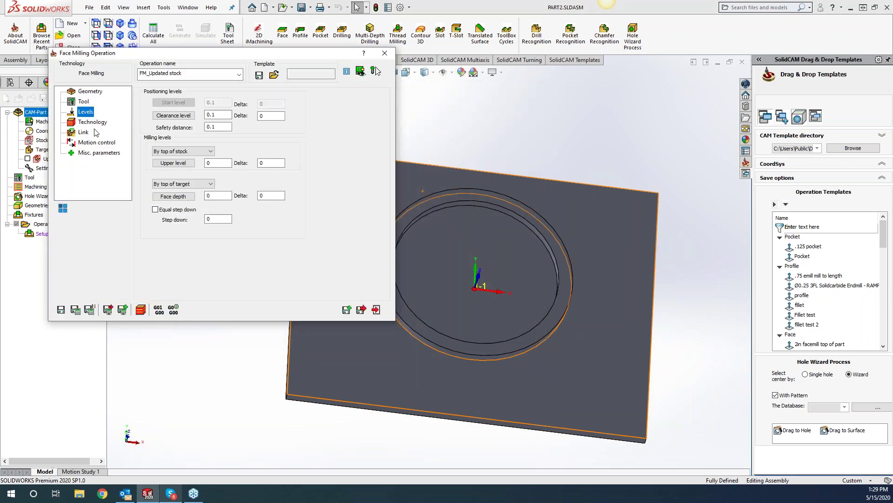
left_click(95, 124)
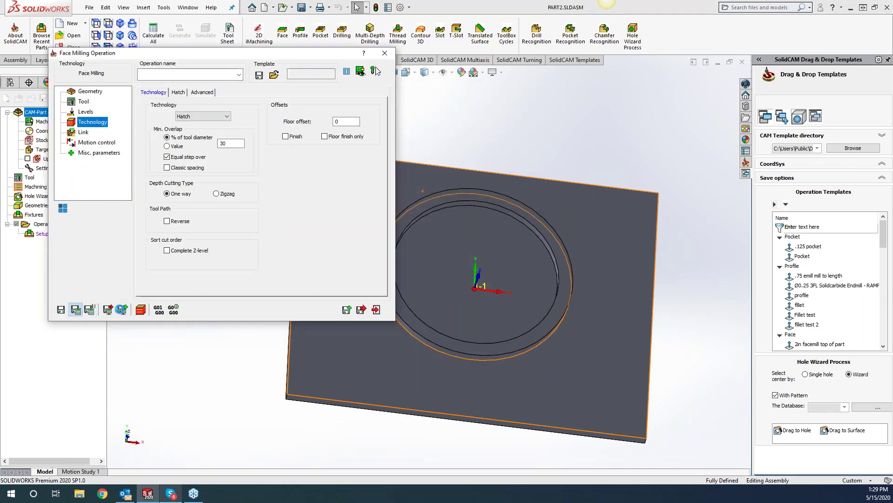
left_click(75, 309)
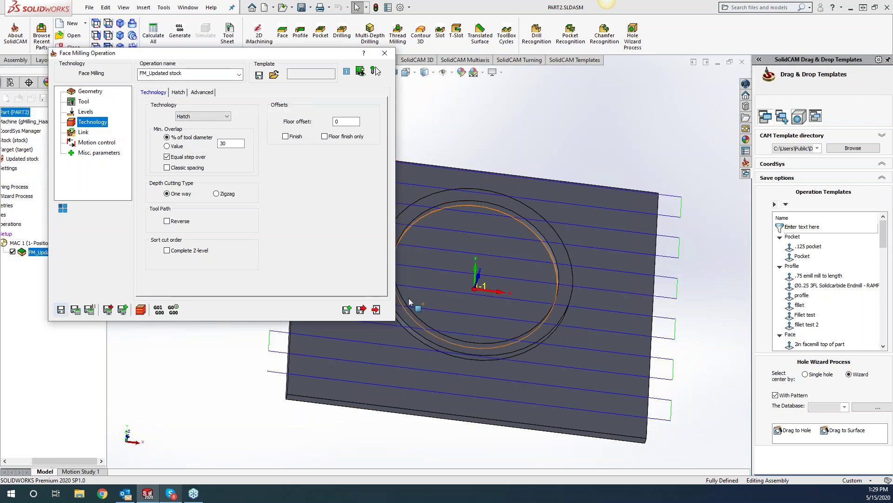
left_click(537, 122)
key("ctrl+1")
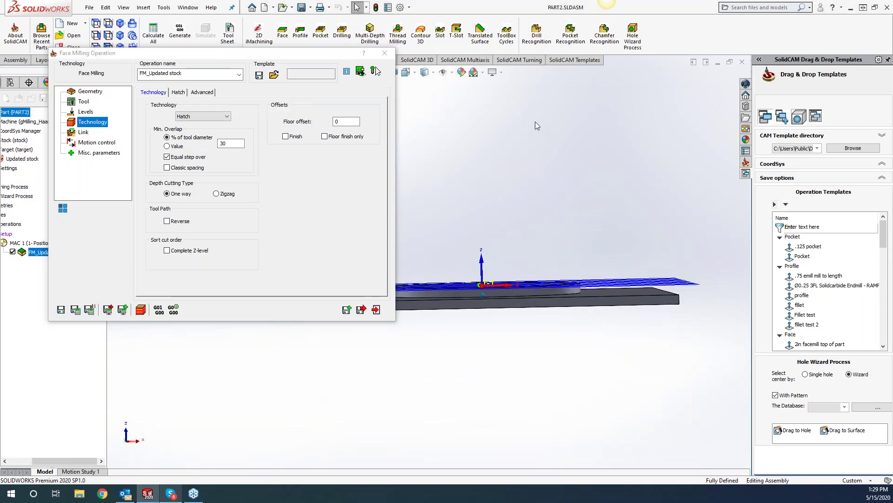
Create the face milling geometry facemill1 as a Profile type, using the ring's outer top edge as its contour.
key("ctrl+5")
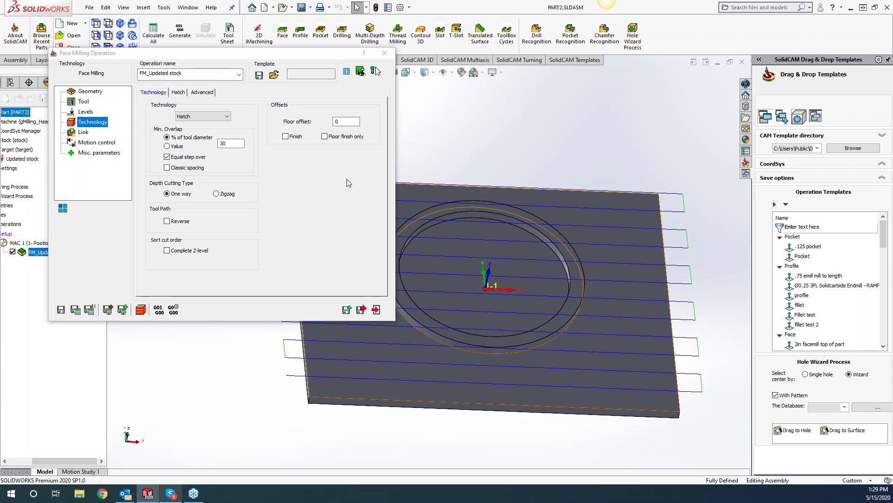
left_click_drag(276, 55, 205, 46)
middle_click_drag(493, 128, 453, 141)
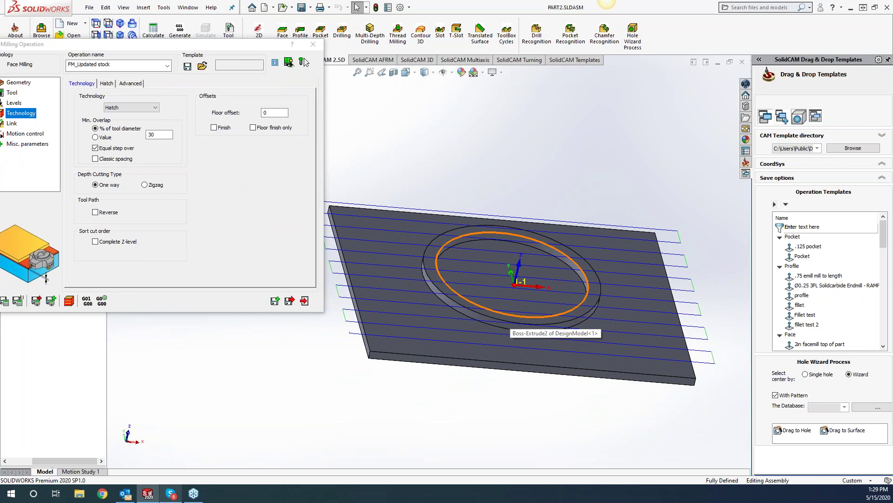
left_click_drag(239, 45, 339, 54)
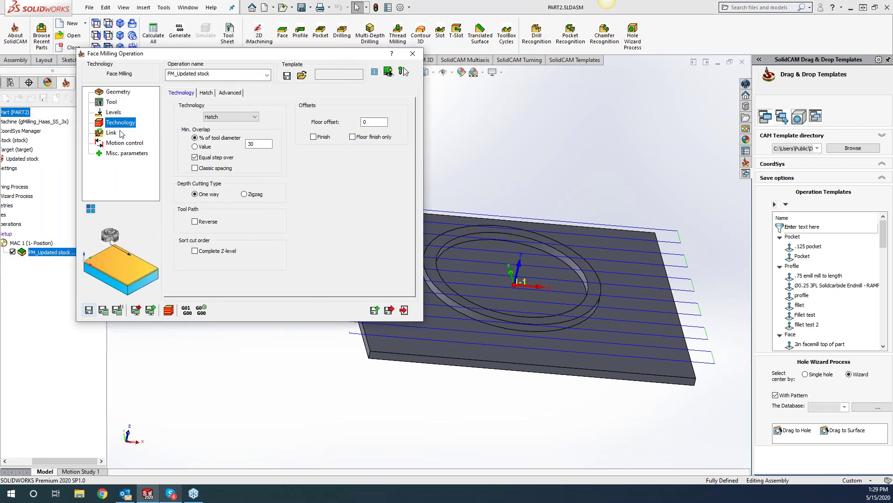
left_click(117, 92)
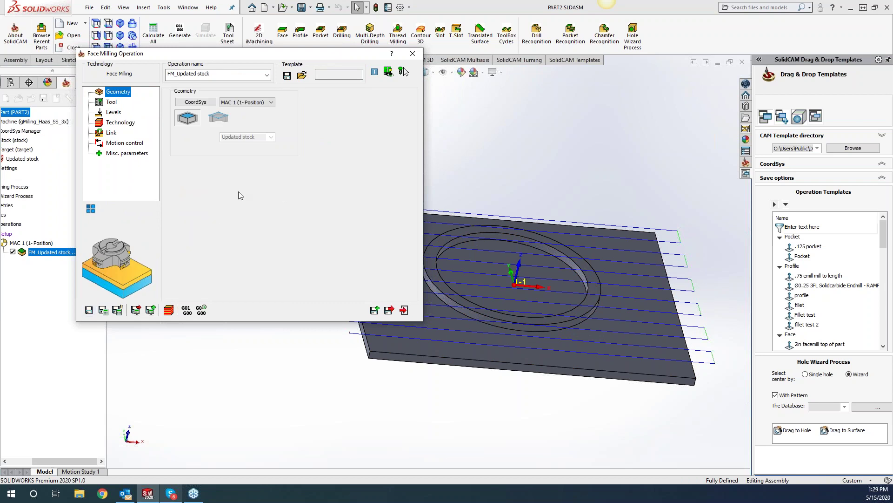
left_click(247, 137)
left_click(233, 145)
left_click(193, 149)
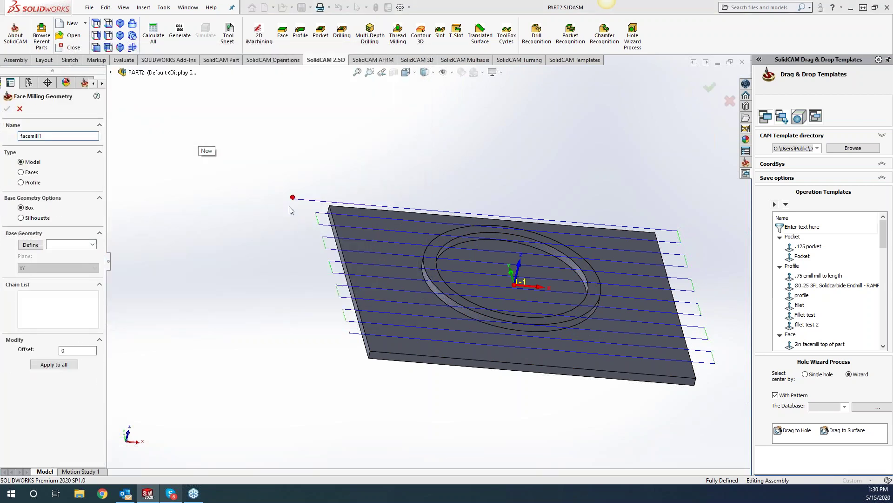
left_click(21, 183)
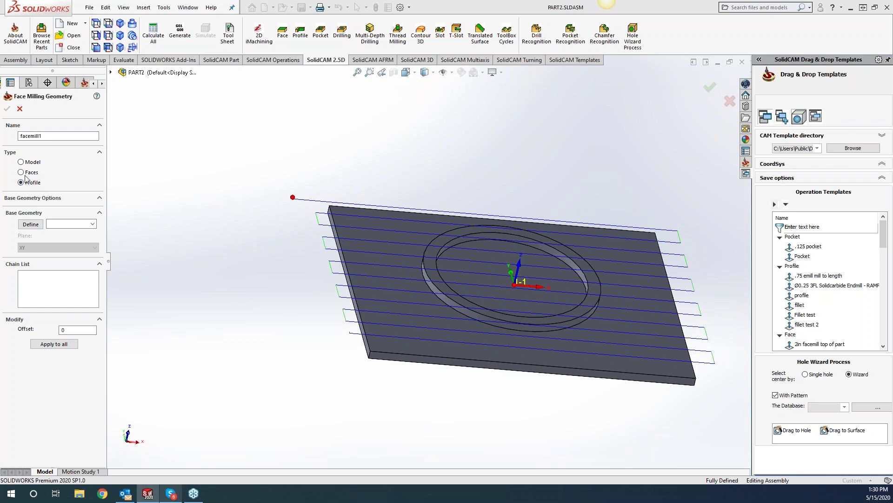
left_click(33, 226)
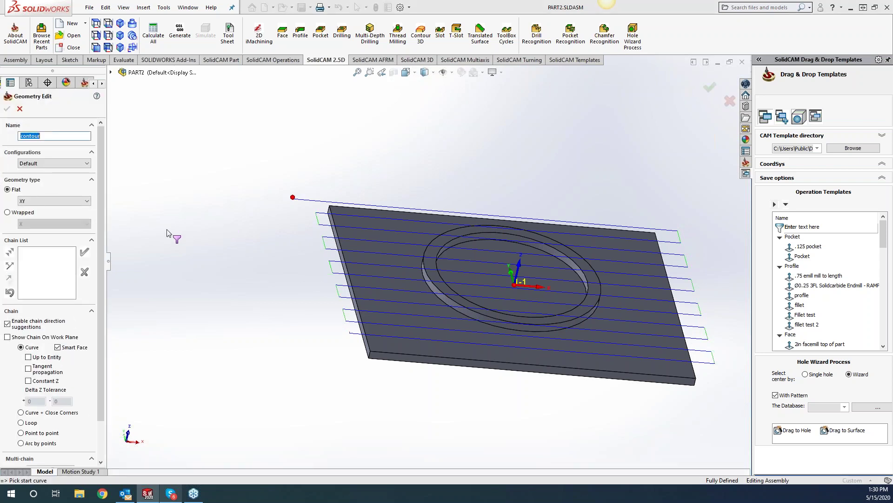
left_click(472, 311)
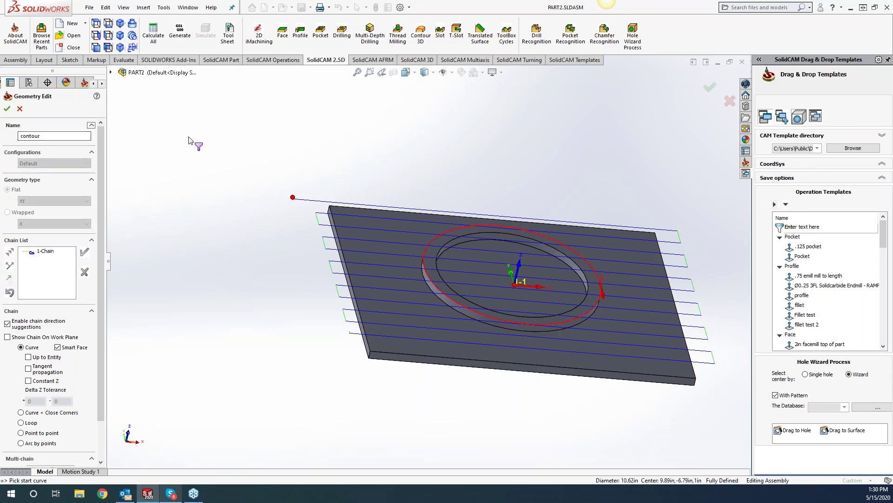
left_click(7, 109)
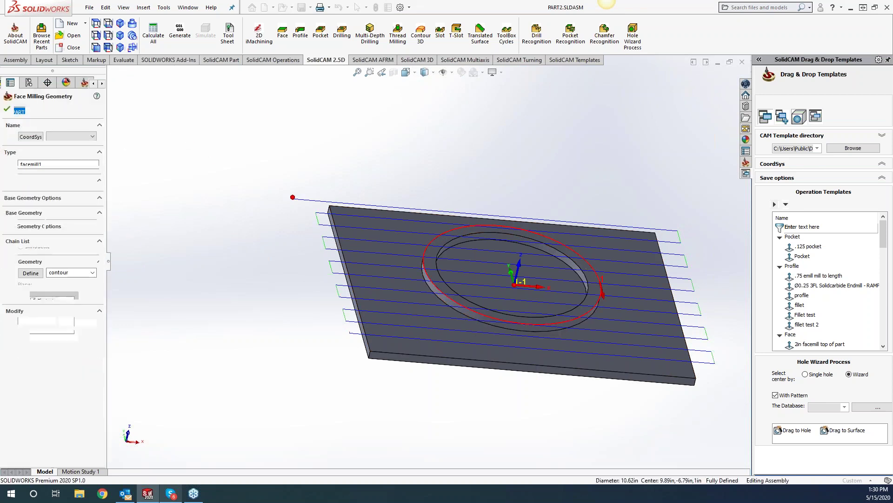
left_click(7, 110)
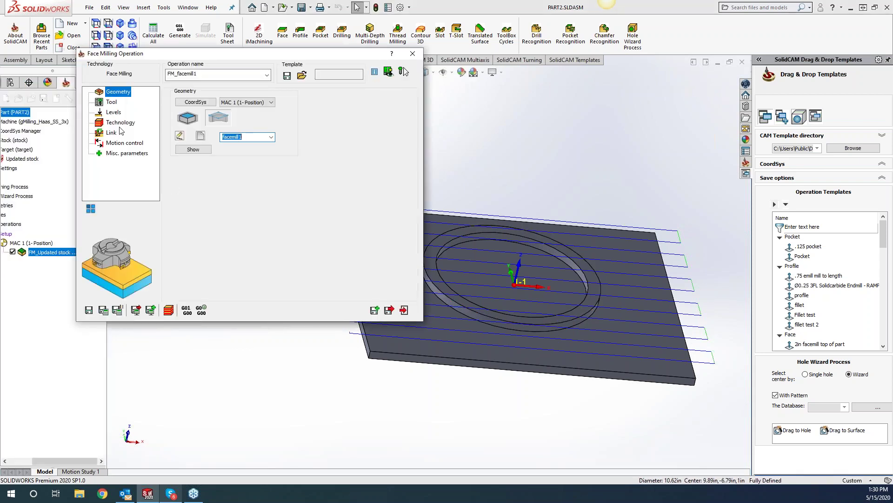
Calculate the face milling operation with Spiral technology, close it and hide its toolpath.
left_click(120, 123)
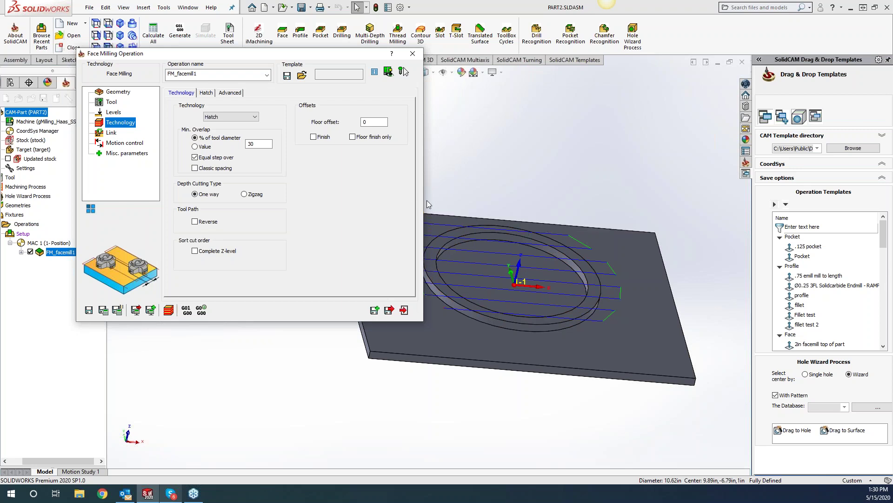
left_click(235, 117)
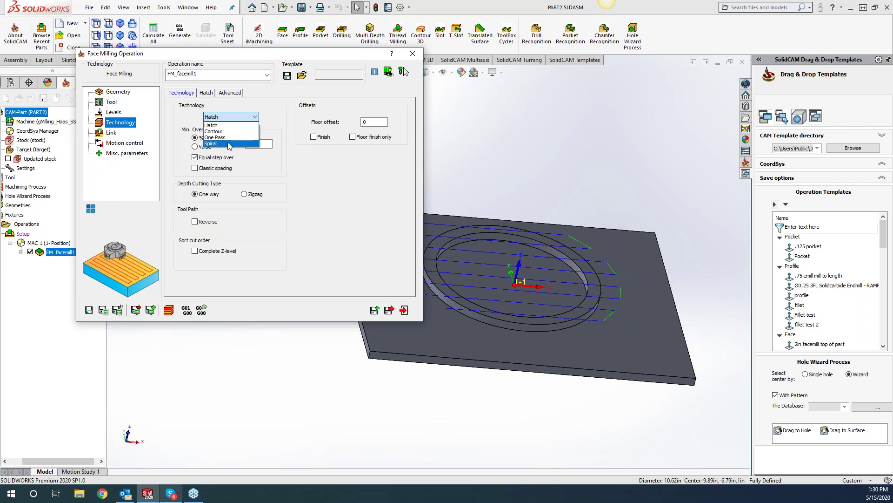
left_click(230, 143)
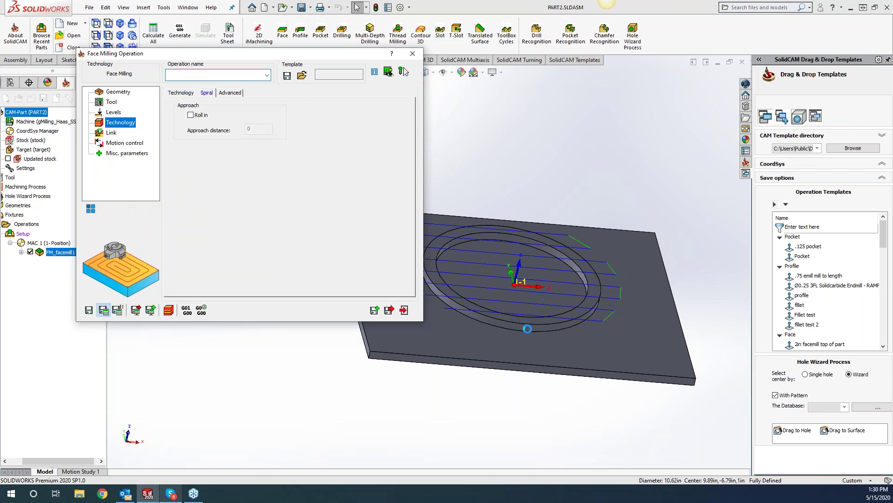
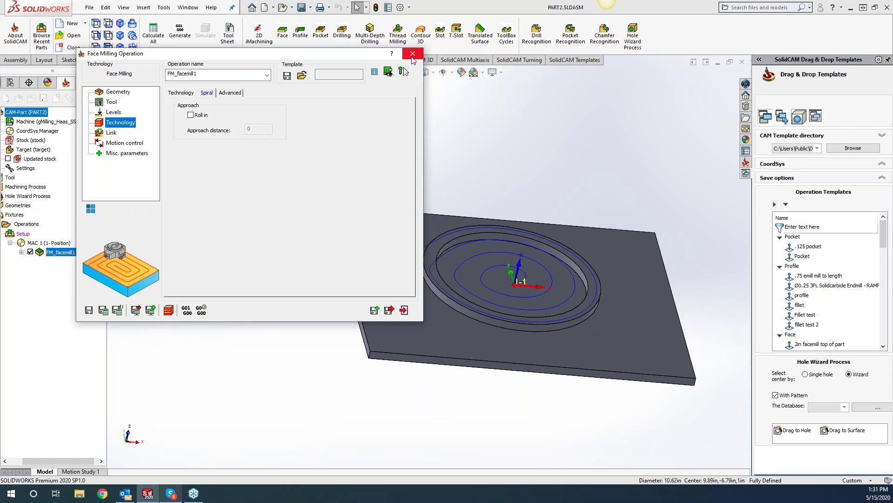
left_click(413, 54)
left_click(30, 251)
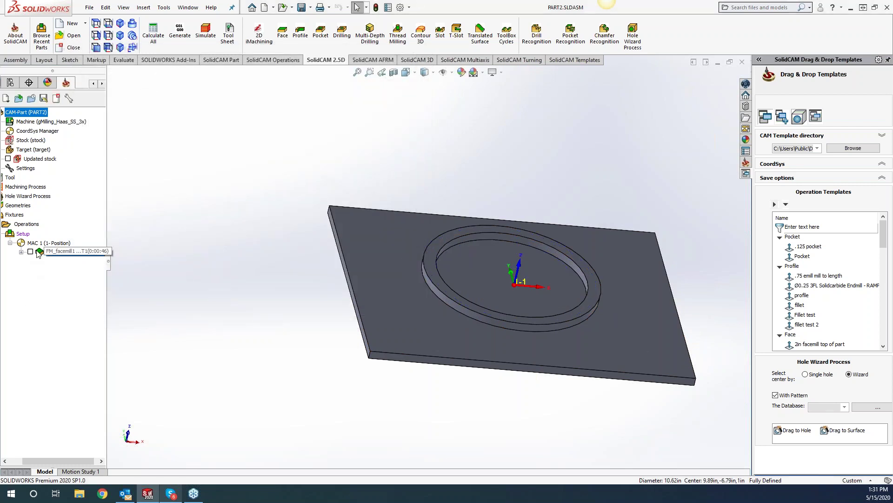
Add a Profile operation on MAC 1 (1- Position) with the ring's outer top edge as geometry contour1.
left_click(78, 251)
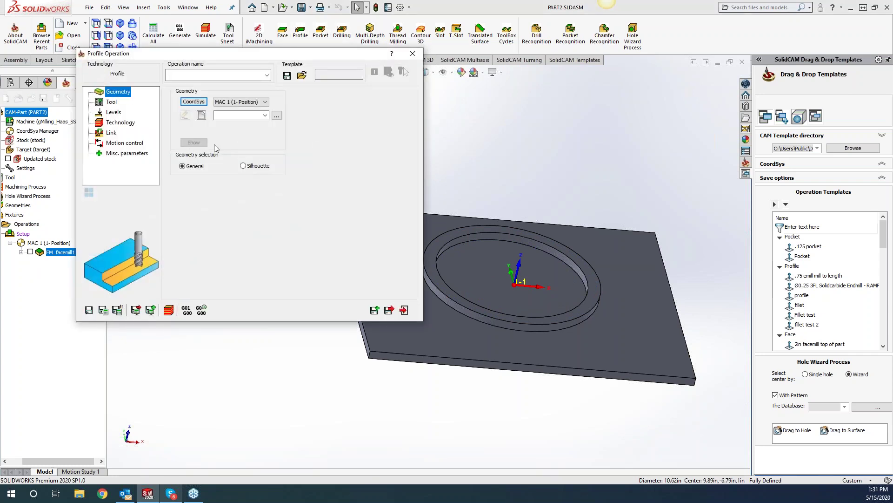
left_click(202, 115)
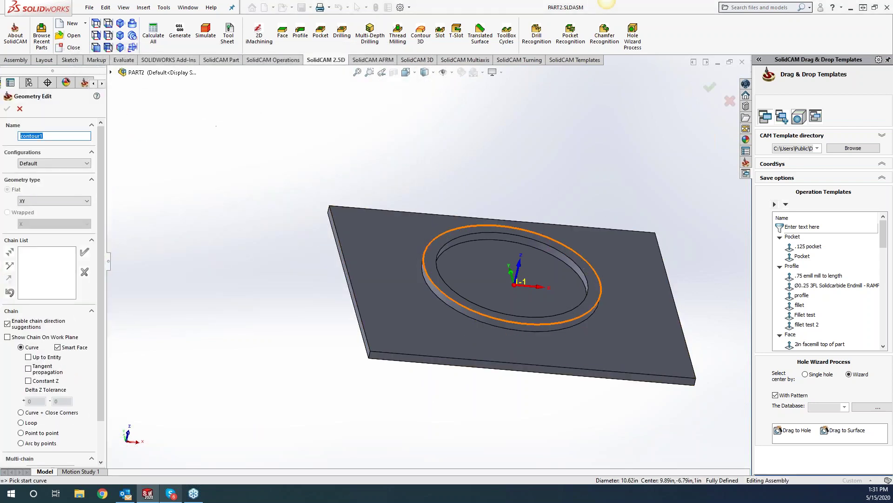
left_click(601, 289)
left_click(7, 109)
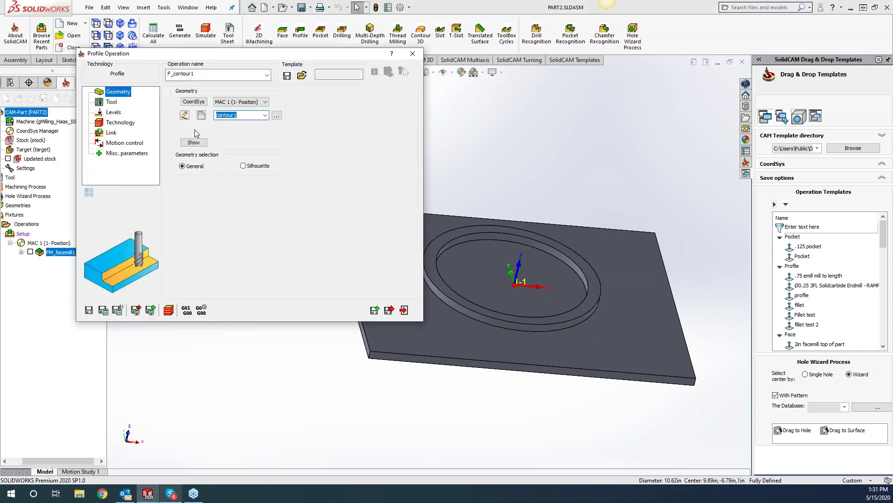
Assign the existing 2 in face mill, tool 1, to the profile operation.
left_click(115, 102)
left_click(233, 234)
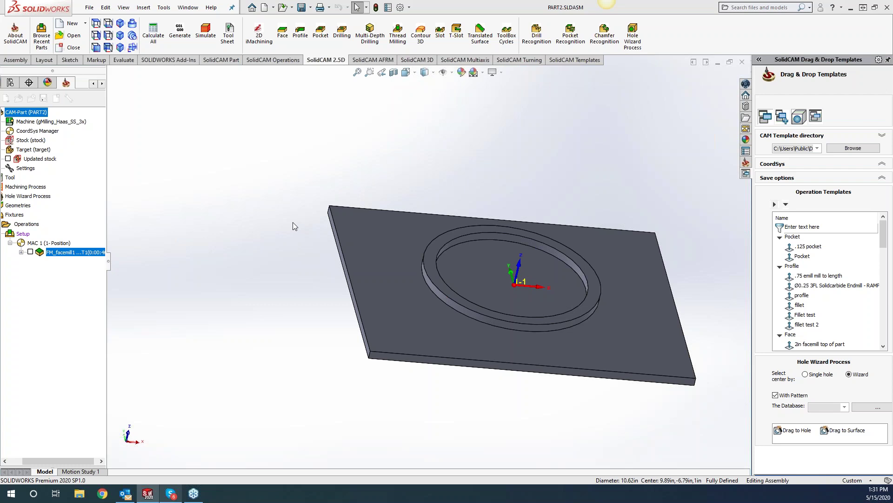
left_click(482, 341)
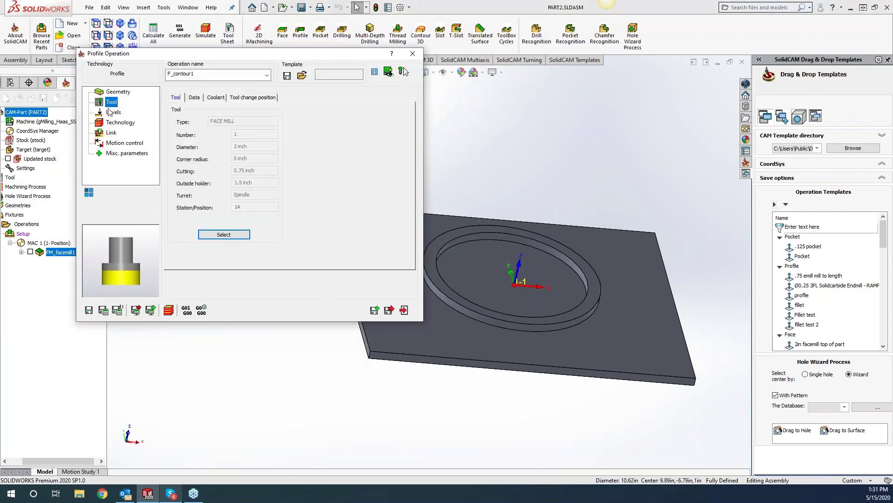
Modify the profile operation's geometry and reverse the chain direction on the ring's outer edge.
left_click(110, 113)
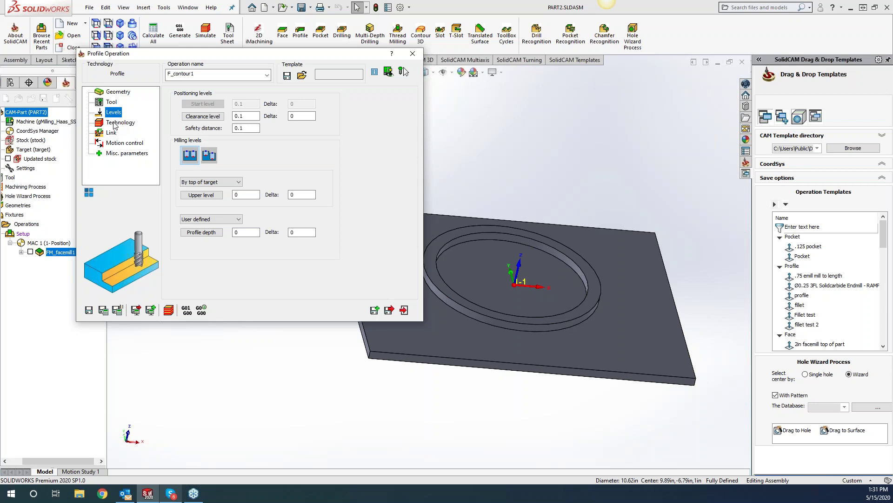
left_click(116, 124)
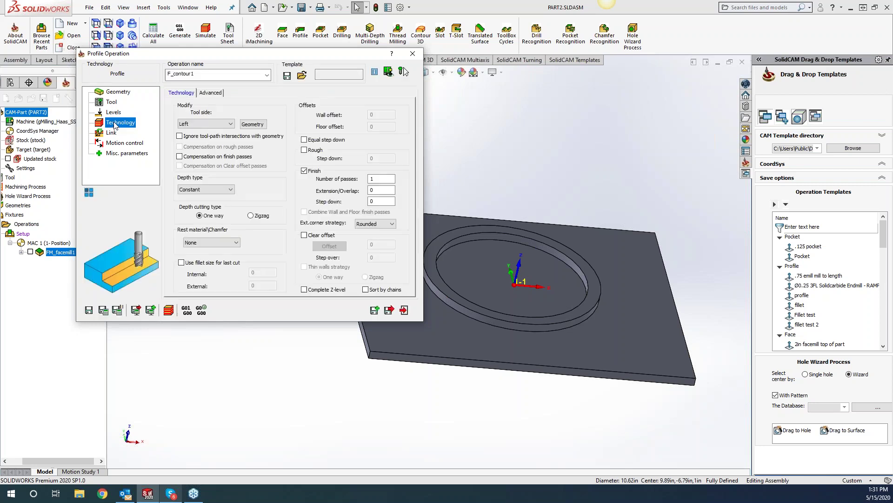
left_click(253, 124)
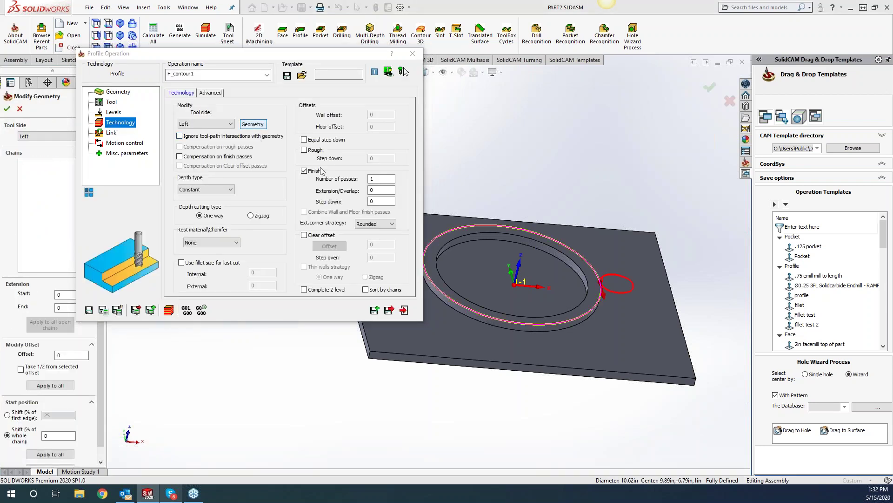
key("ctrl+5")
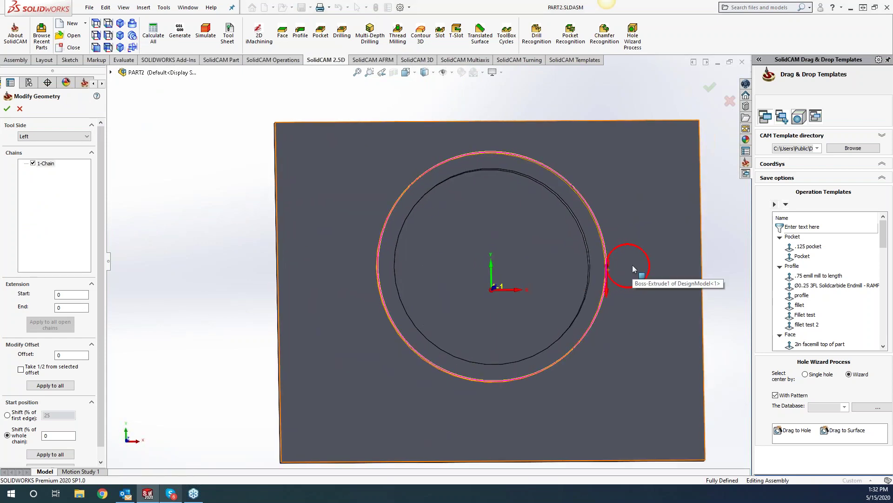
right_click(43, 164)
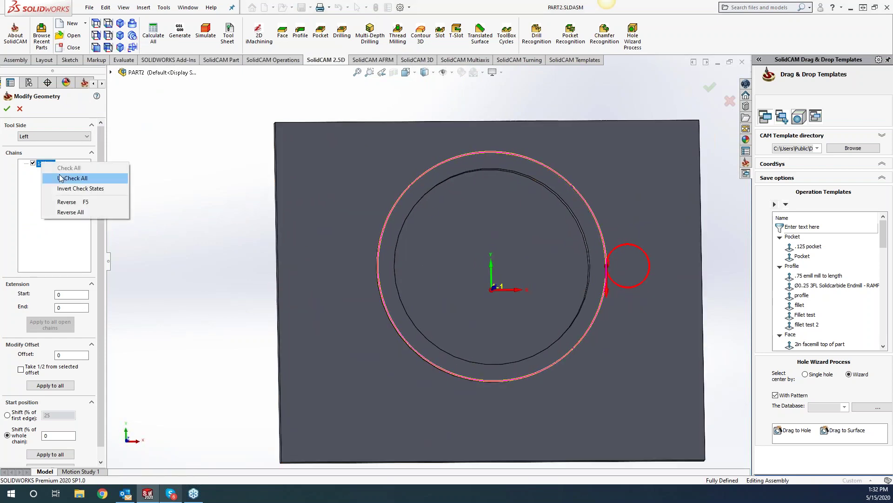
left_click(70, 201)
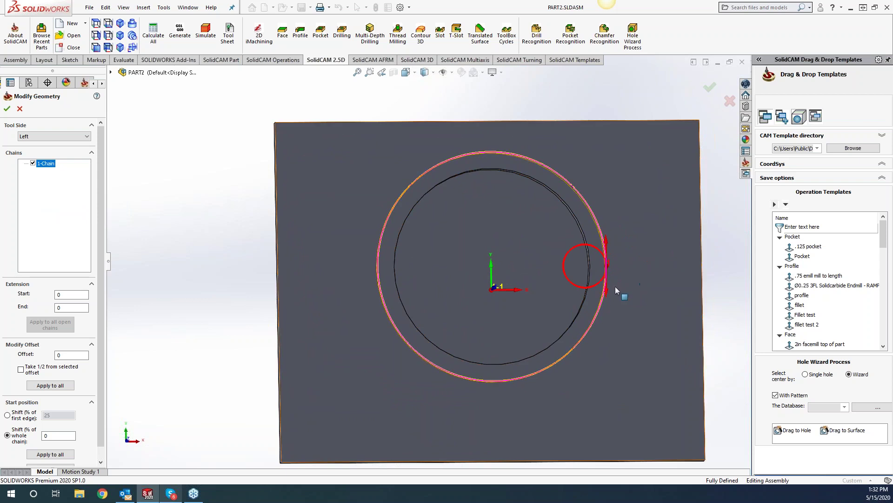
left_click(606, 262)
Offset the chain by half the distance to the ring's inner edge.
middle_click_drag(251, 304, 245, 297)
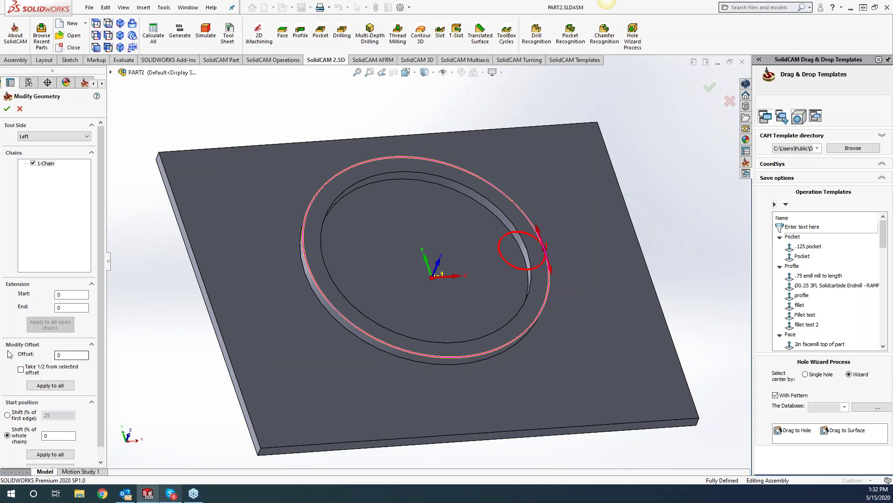
left_click(528, 220)
left_click(21, 372)
left_click(528, 256)
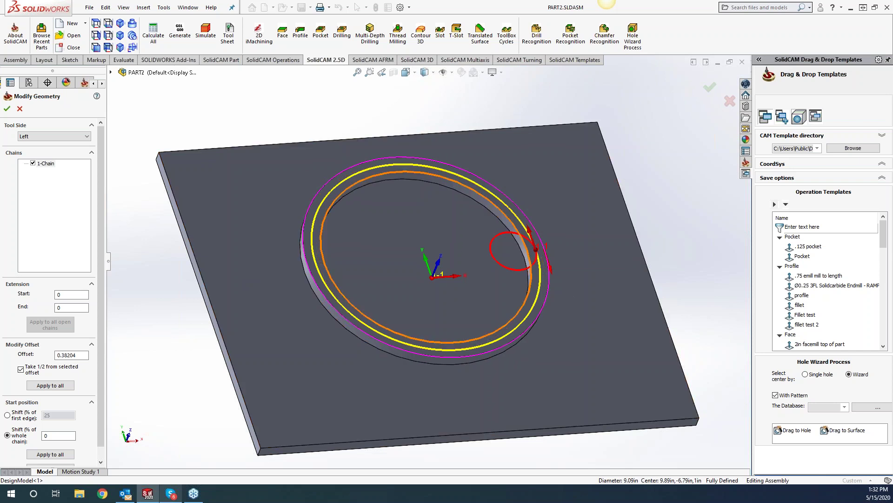
Try the Center tool side on the offset chain, return it to Left and accept the modified geometry.
left_click(55, 136)
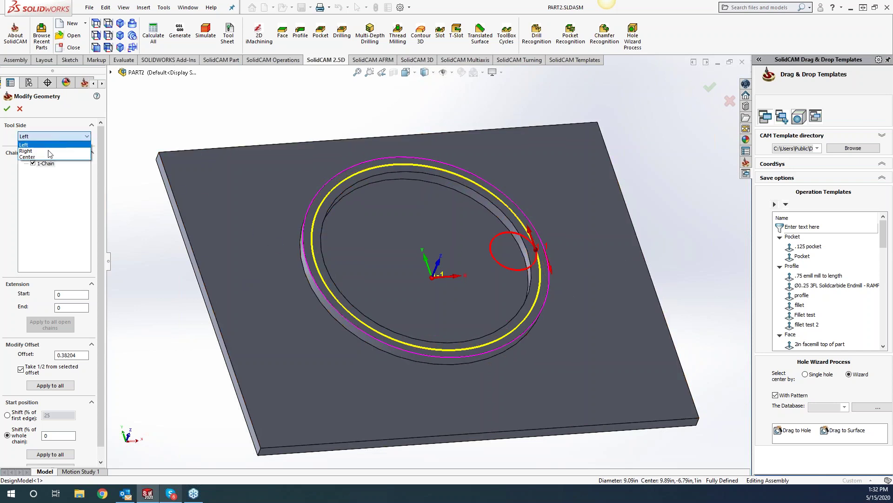
left_click(46, 158)
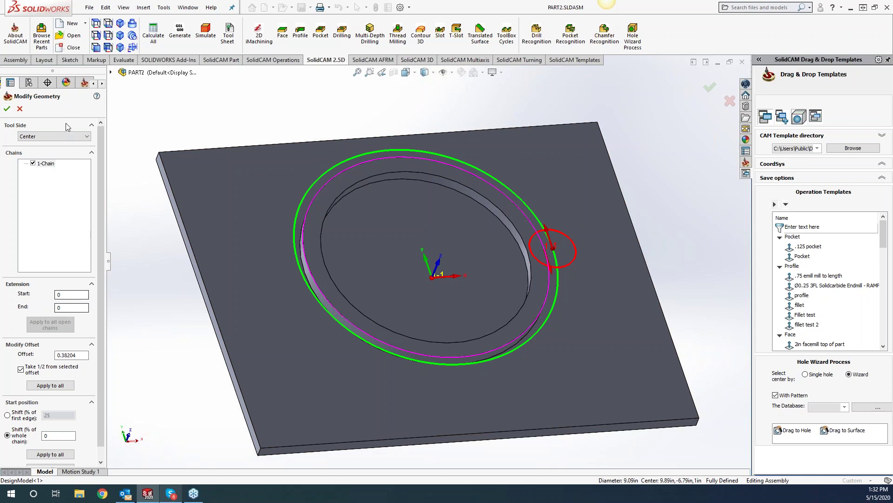
left_click(63, 136)
left_click(59, 145)
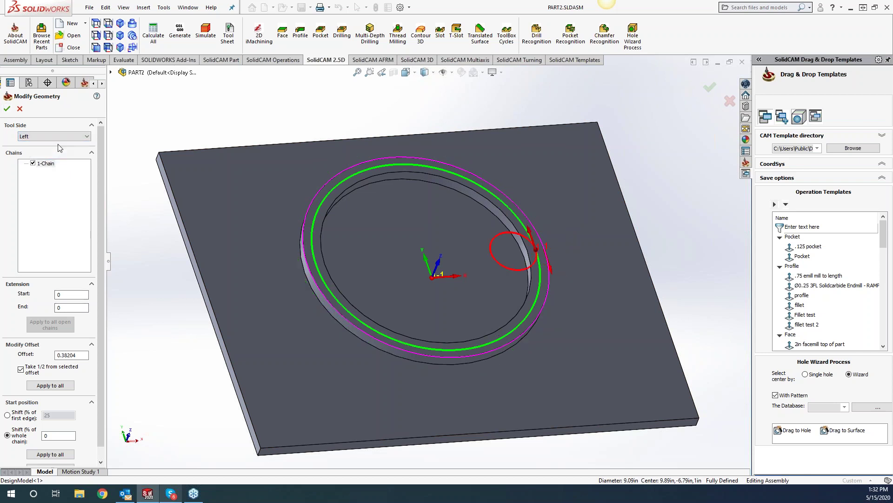
left_click(7, 108)
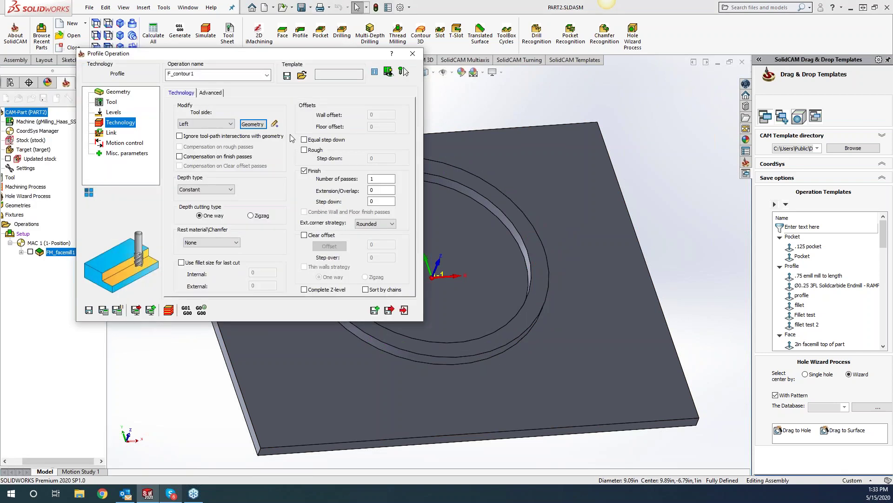
Set the profile's tool side to Center and apply the half-distance offset to all chains.
left_click(231, 124)
left_click(205, 146)
left_click(253, 124)
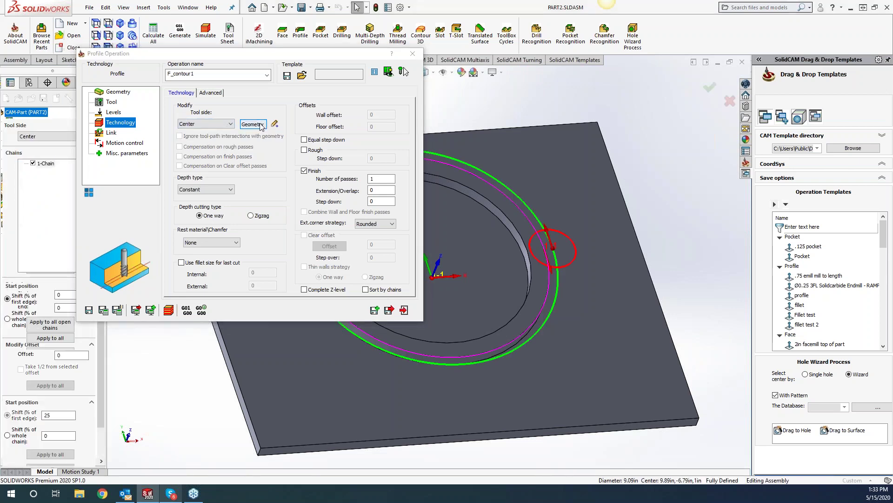
left_click(20, 369)
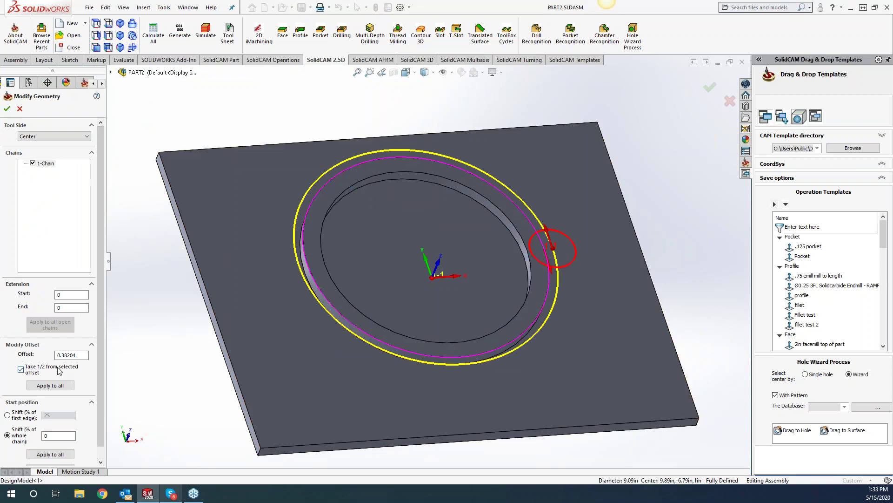
left_click(51, 385)
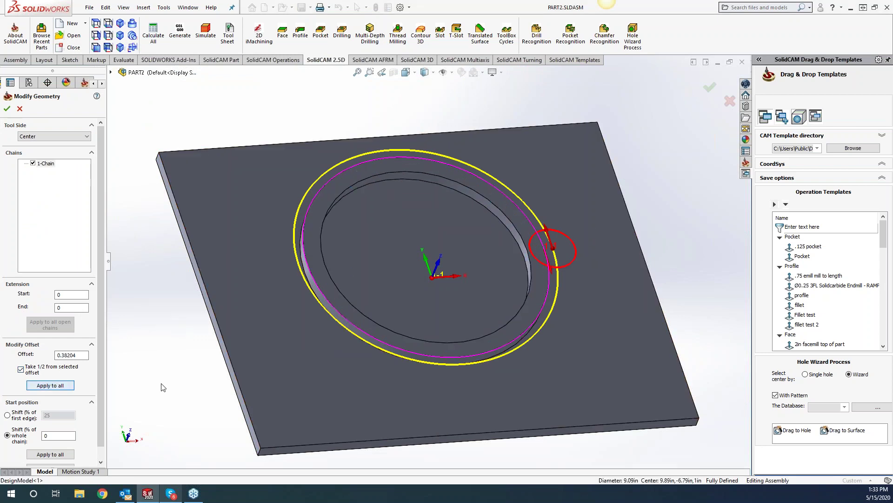
Reverse the direction of the ring's offset profile chain and accept the modified geometry.
left_click(526, 250)
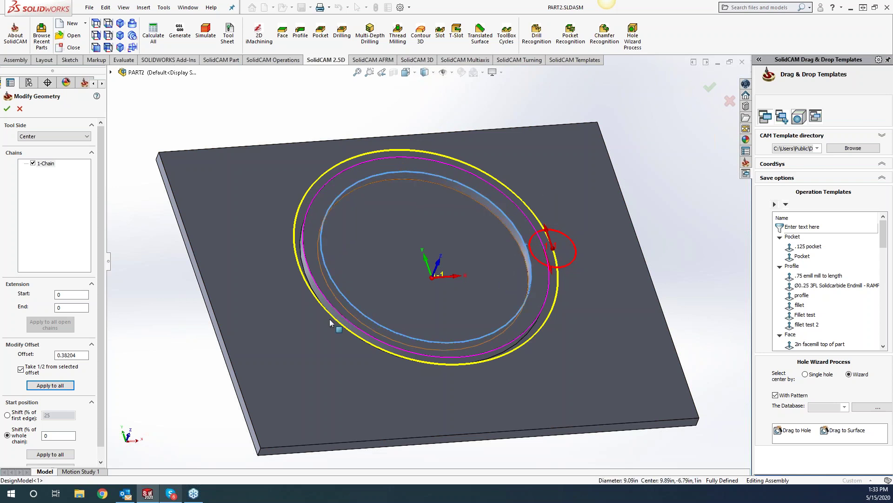
right_click(41, 163)
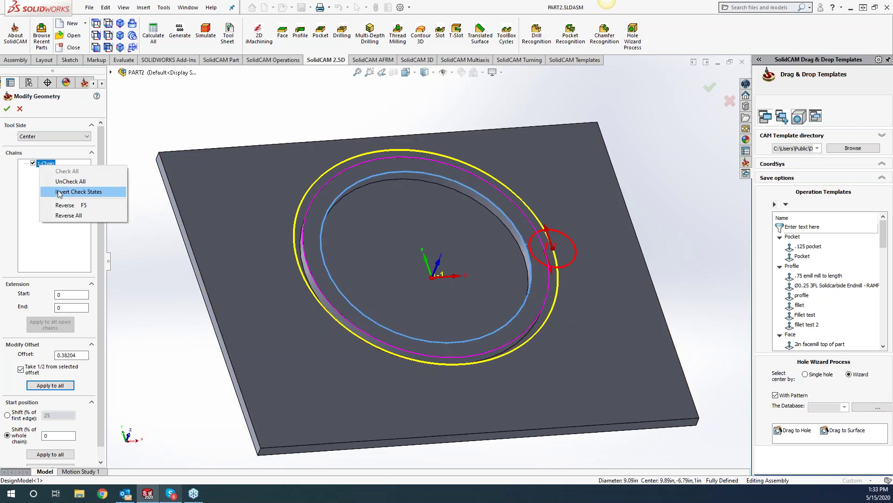
left_click(64, 205)
left_click(6, 108)
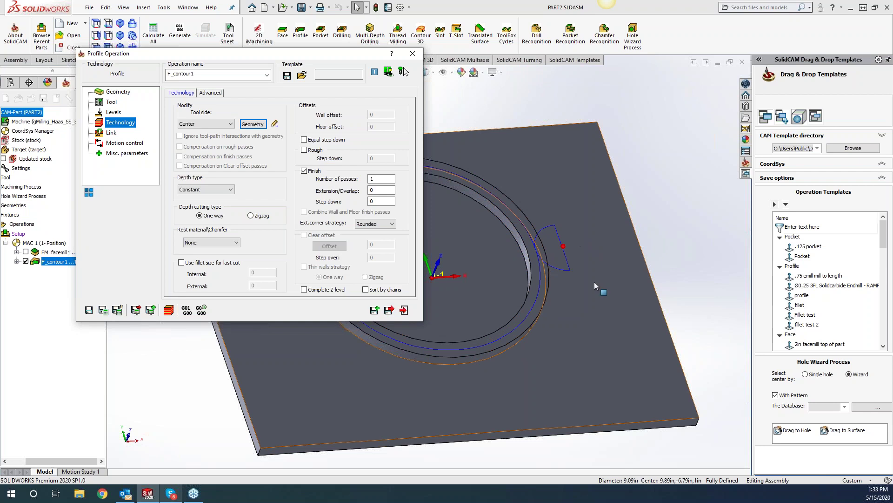
Set the profile operation's lead-in to None, make the lead-out the same as the lead-in, and close the operation.
left_click(112, 133)
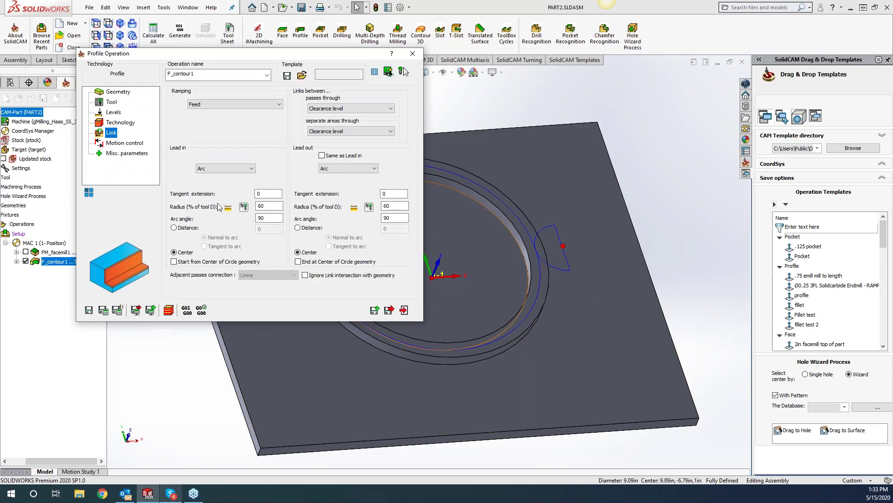
left_click(226, 169)
left_click(219, 175)
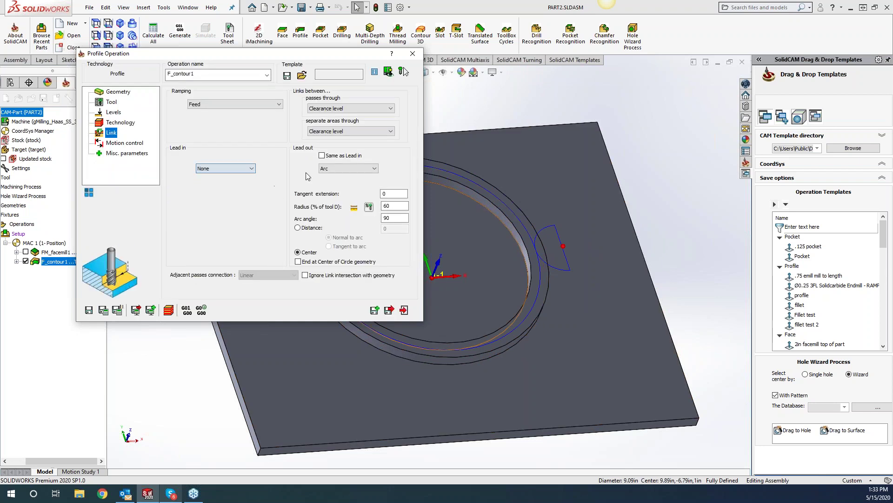
left_click(322, 156)
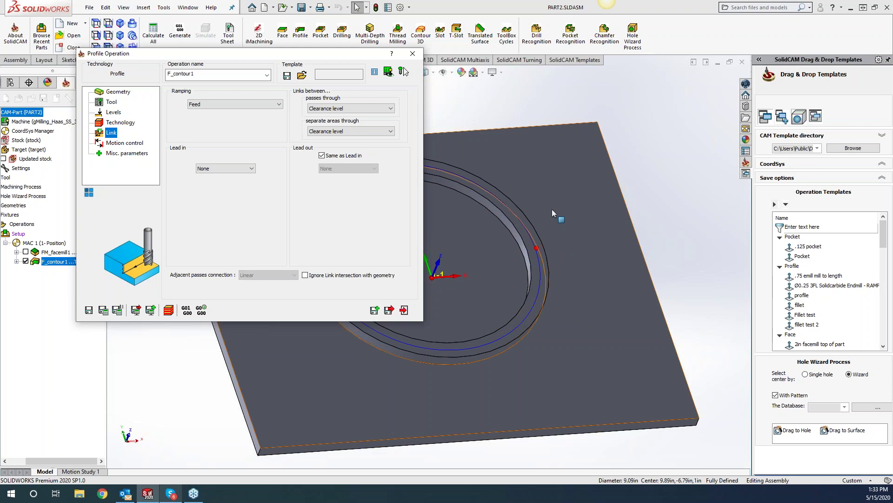
middle_click_drag(551, 208, 648, 205)
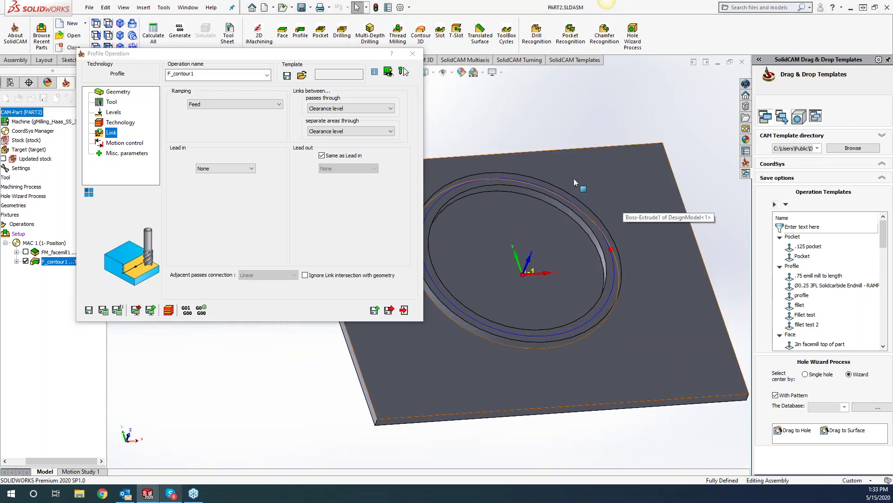
left_click(412, 54)
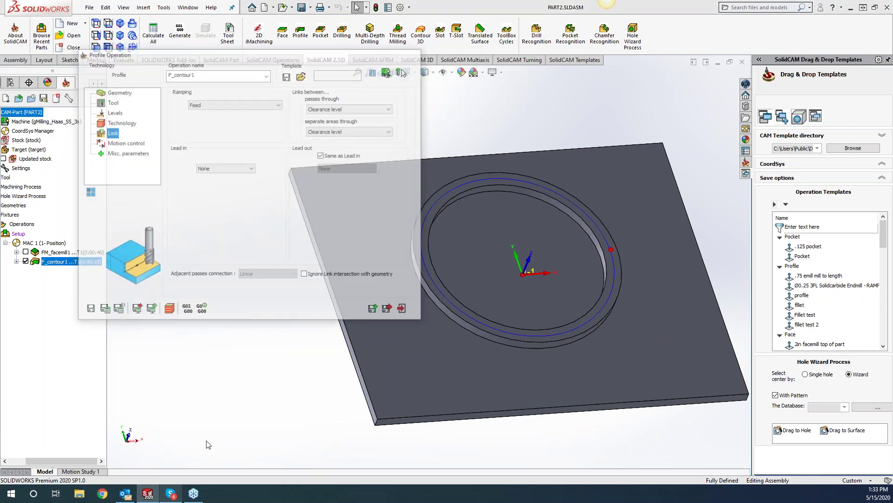
Hide the profile toolpath and start a pocket operation with the ring's outer and inner top edges as two chains.
left_click(26, 261)
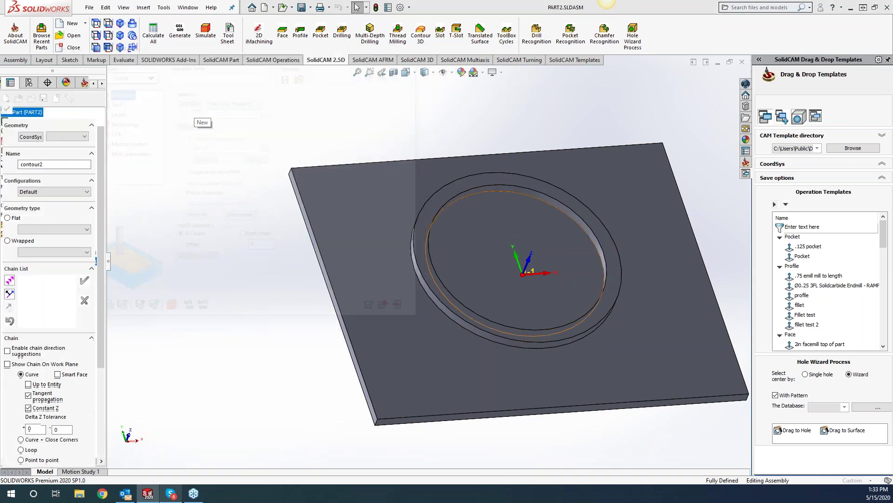
left_click(419, 219)
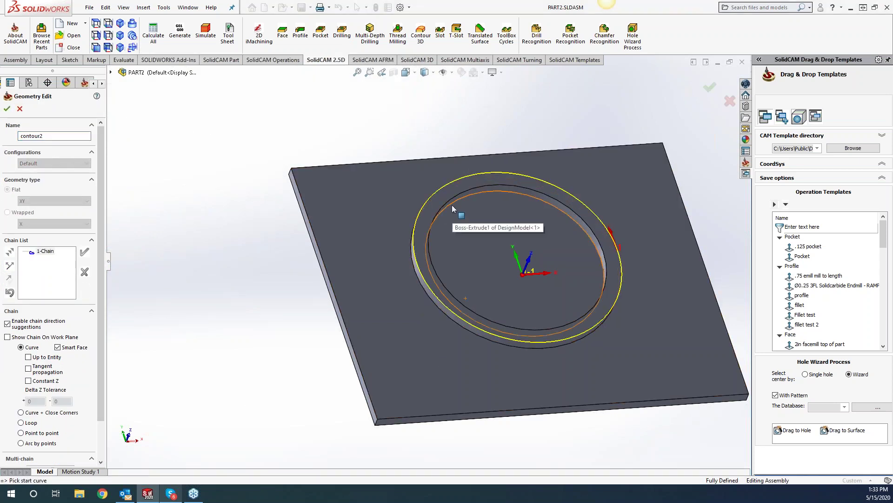
left_click(589, 319)
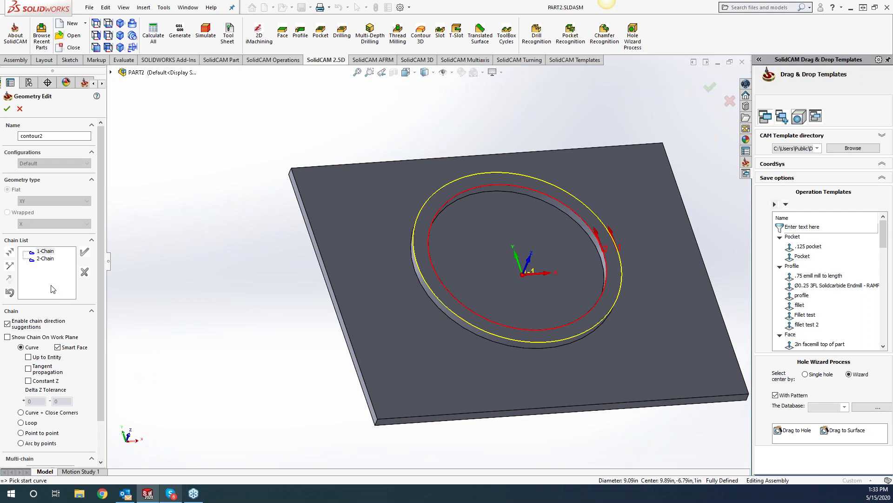
Mark both pocket chains as open and accept the contour2 geometry.
right_click(40, 252)
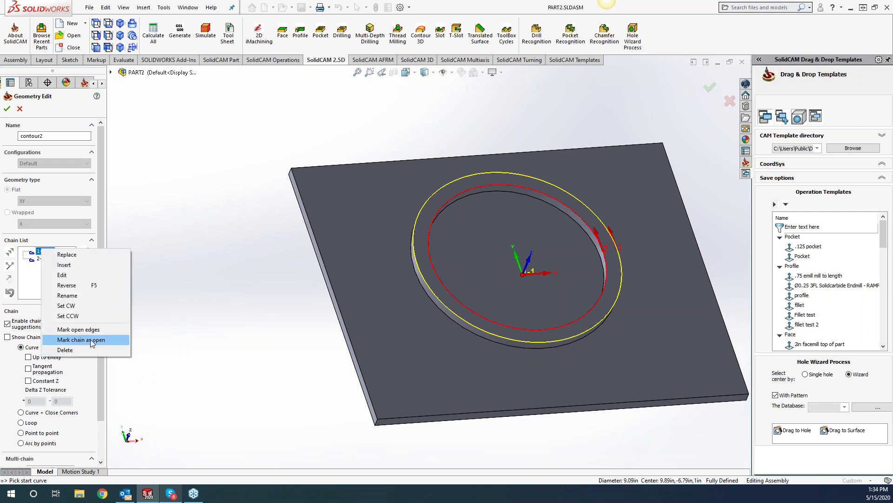
left_click(91, 339)
right_click(47, 259)
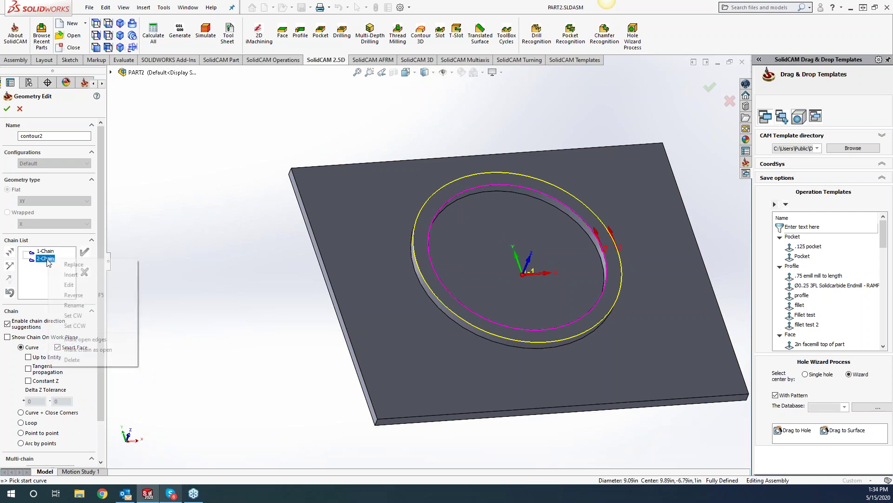
left_click(95, 349)
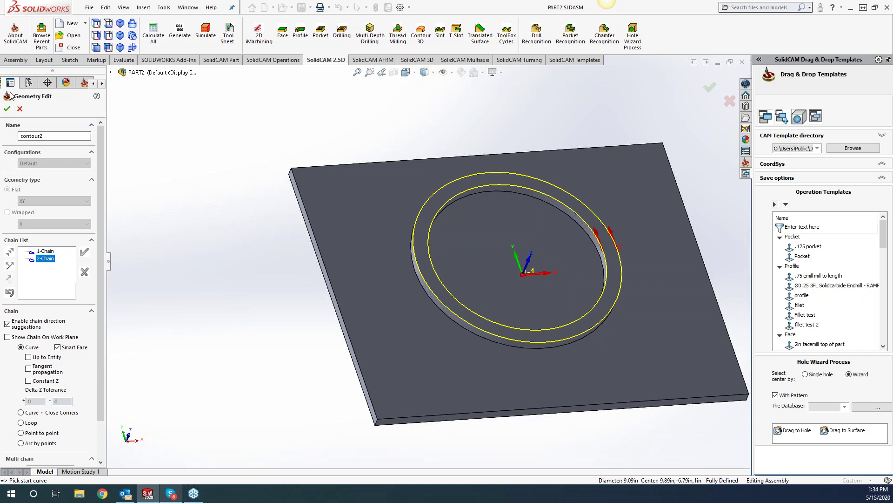
left_click(7, 108)
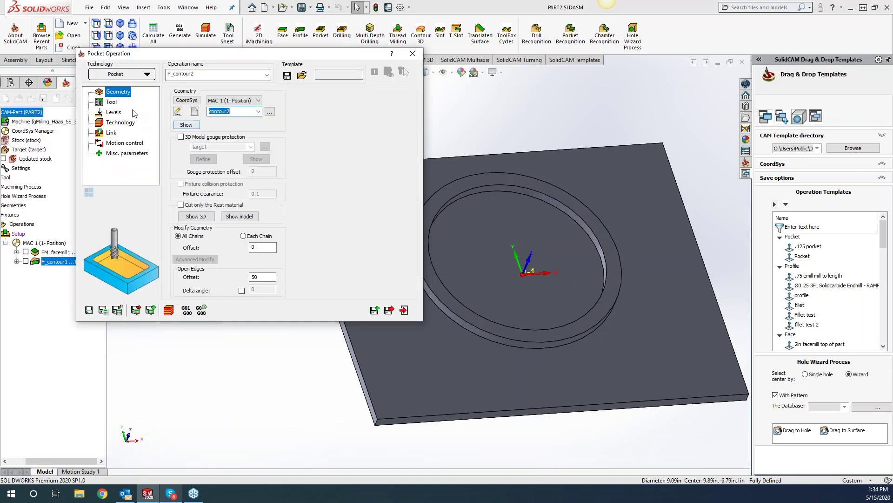
Assign the existing 2 inch face mill to the pocket operation, then save and calculate its toolpath.
left_click(223, 234)
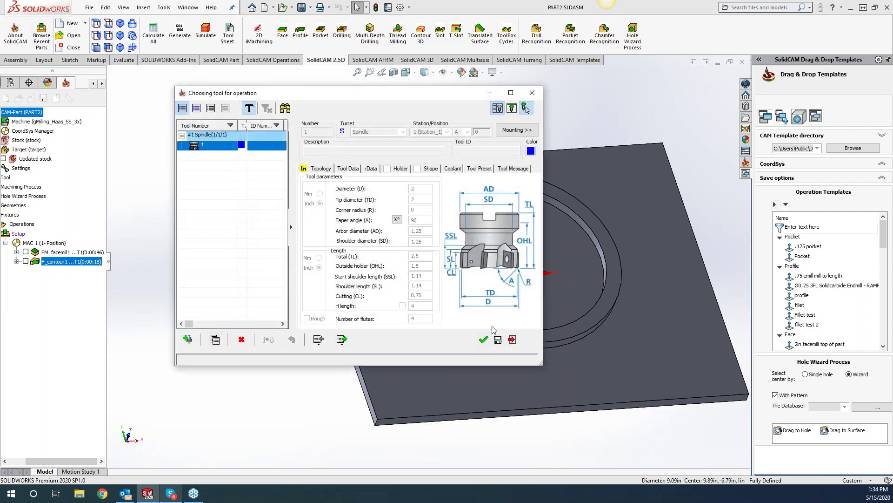
left_click(483, 340)
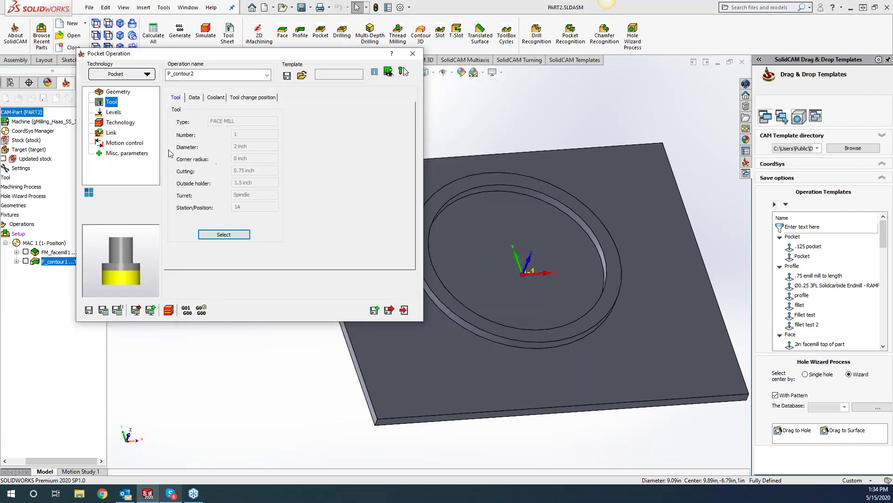
left_click(113, 113)
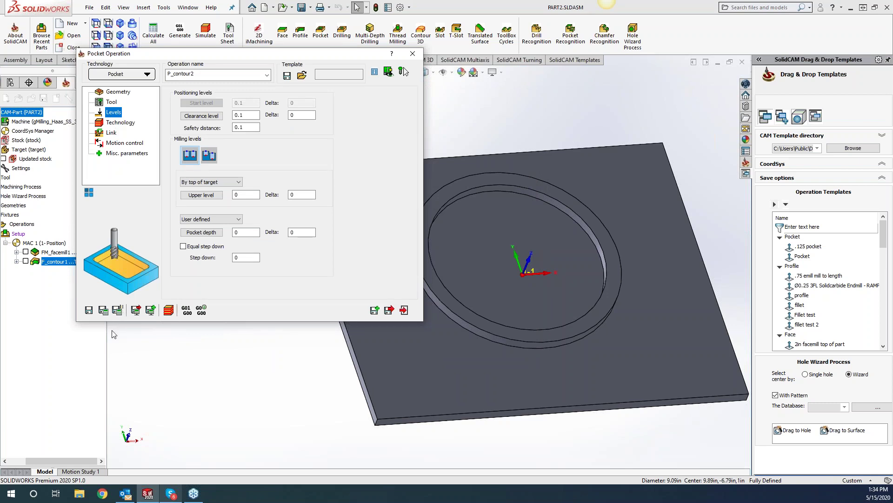
left_click(104, 311)
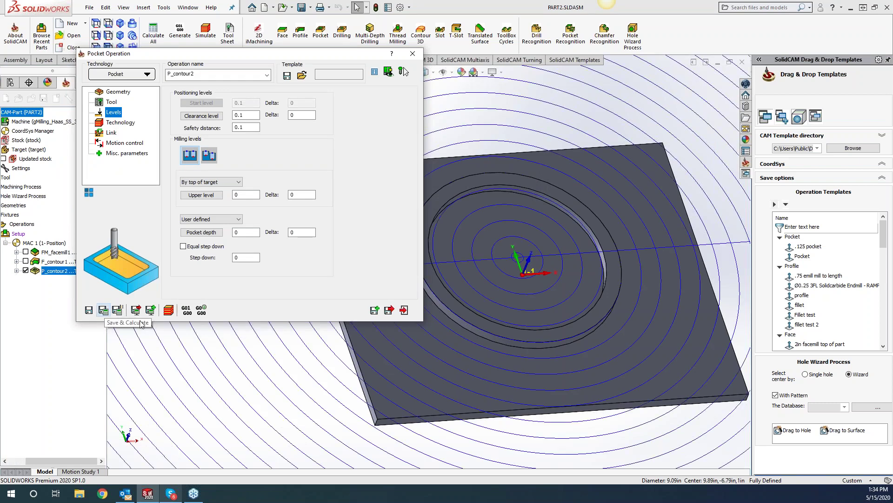
scroll(465, 307, "up", 10)
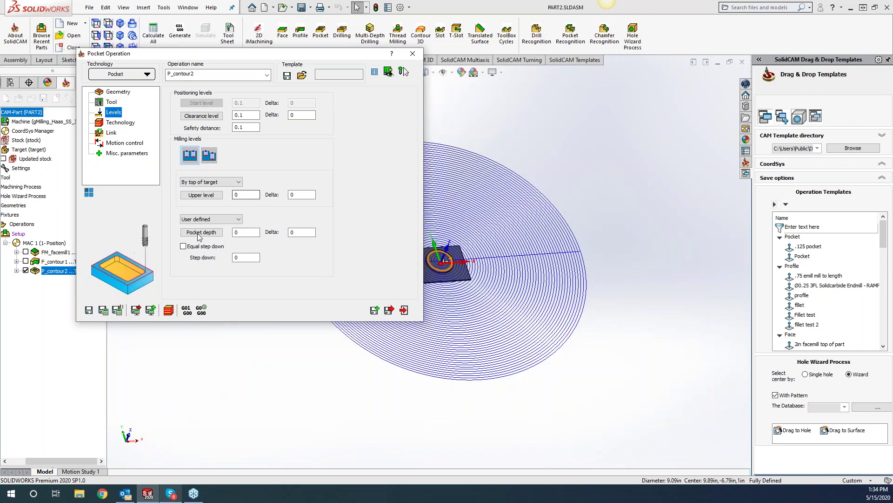
Set the pocket's open edges offset to 0 and recalculate the toolpath.
left_click(118, 93)
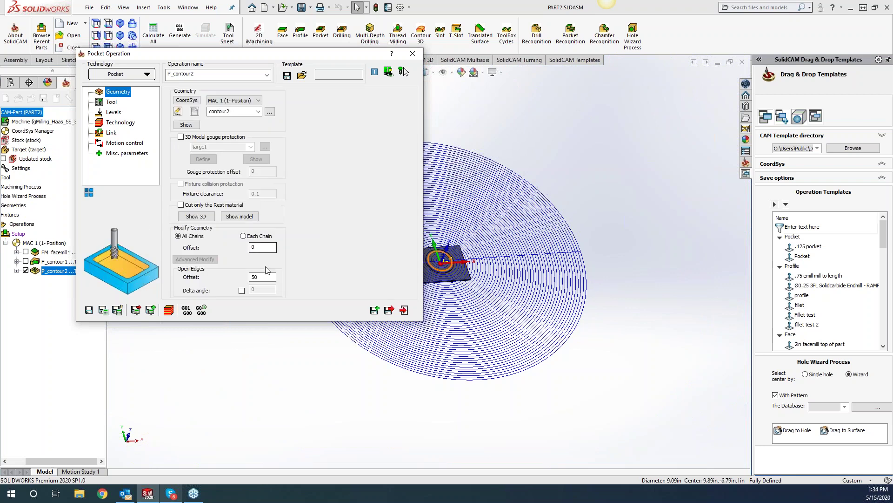
double_click(263, 277)
type("0")
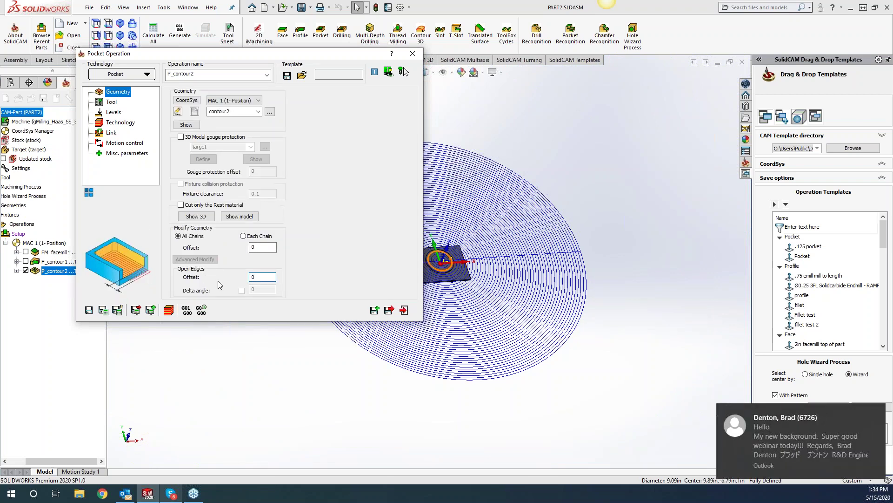
left_click(103, 310)
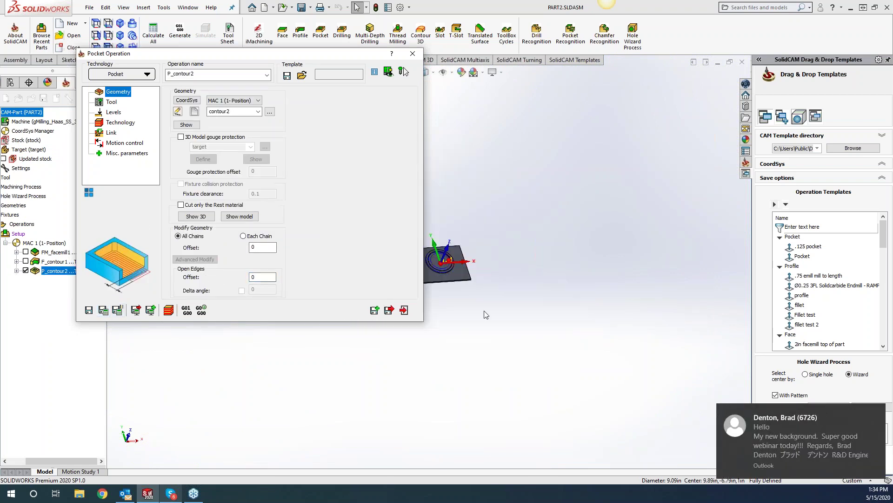
scroll(431, 264, "up", 10)
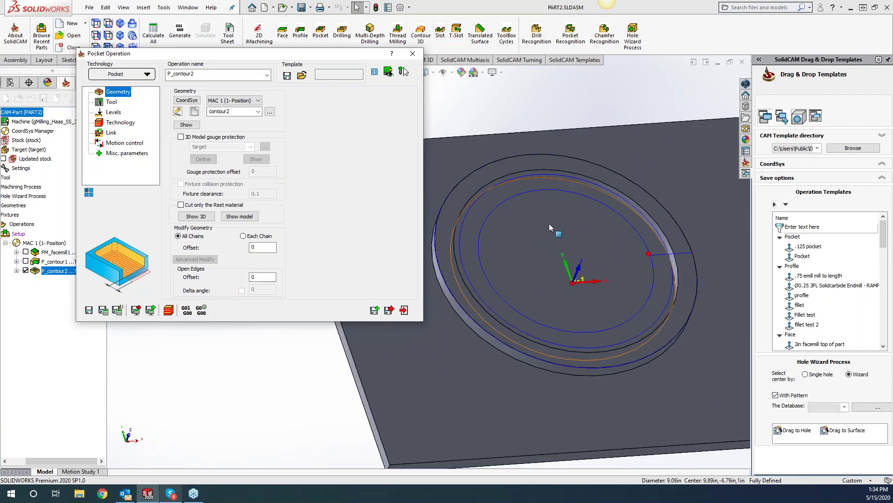
Enable Floor finish only in the pocket's technology settings and close the operation.
left_click(123, 123)
left_click(256, 148)
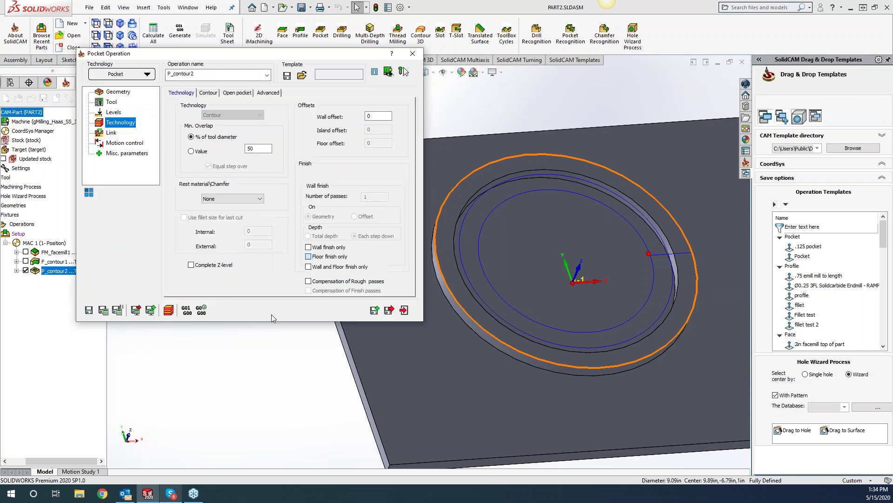
left_click(308, 256)
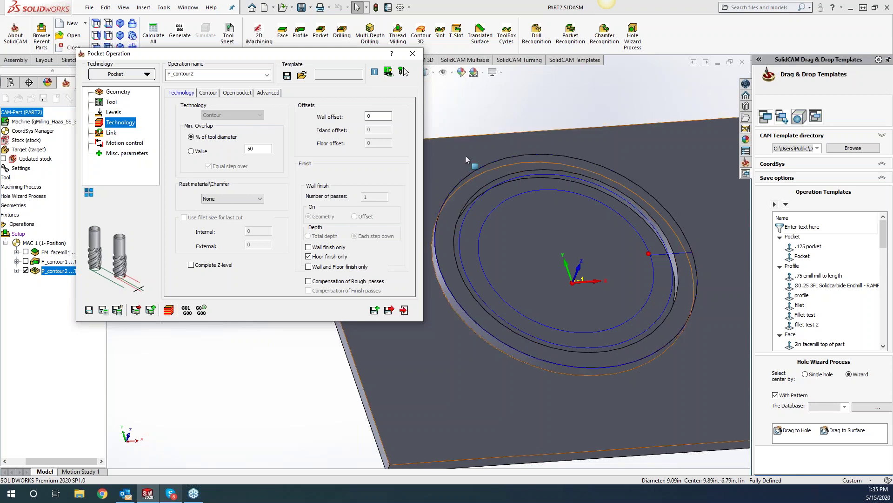
left_click(413, 53)
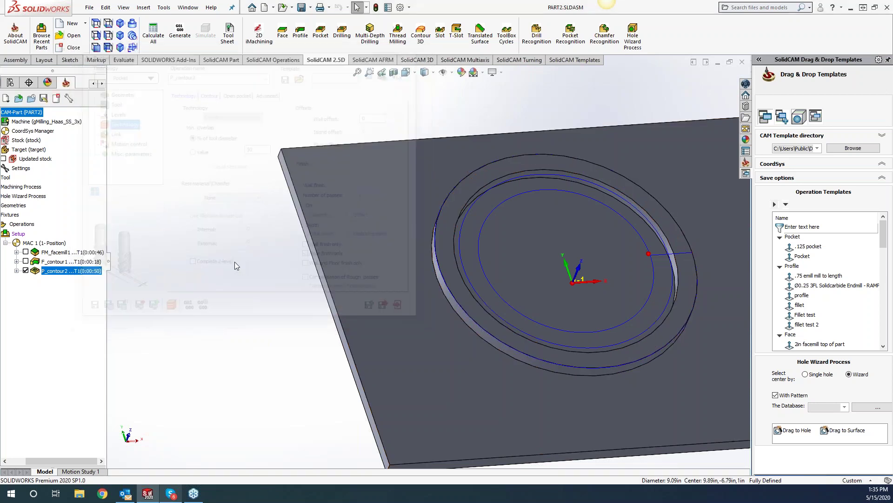
Open the FM_facemill1 face milling operation to view its geometry settings.
left_click(89, 252)
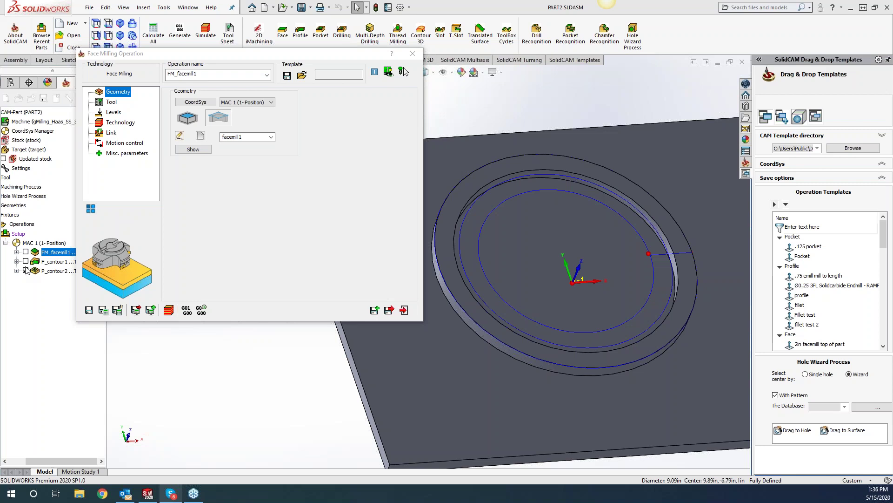
left_click(26, 271)
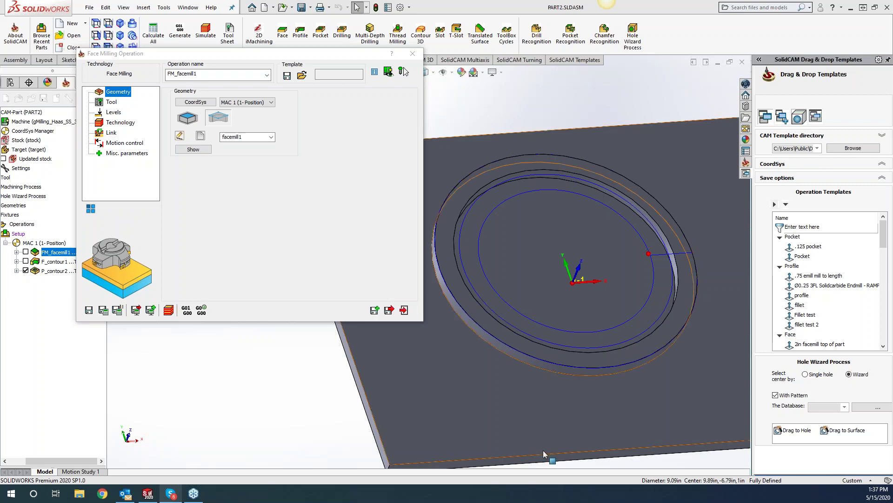